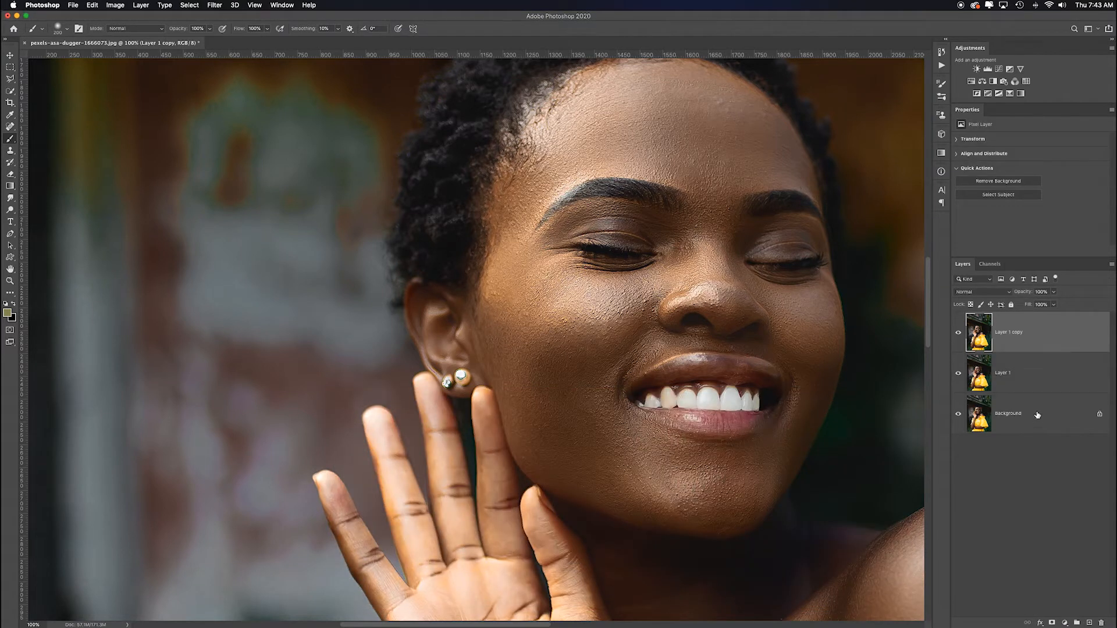
Step: Rename the topmost layer copy as Texture and the layer beneath it as Blur
{"action": "double_click", "coordinate": [1007, 332]}
{"action": "type", "text": "Texture"}
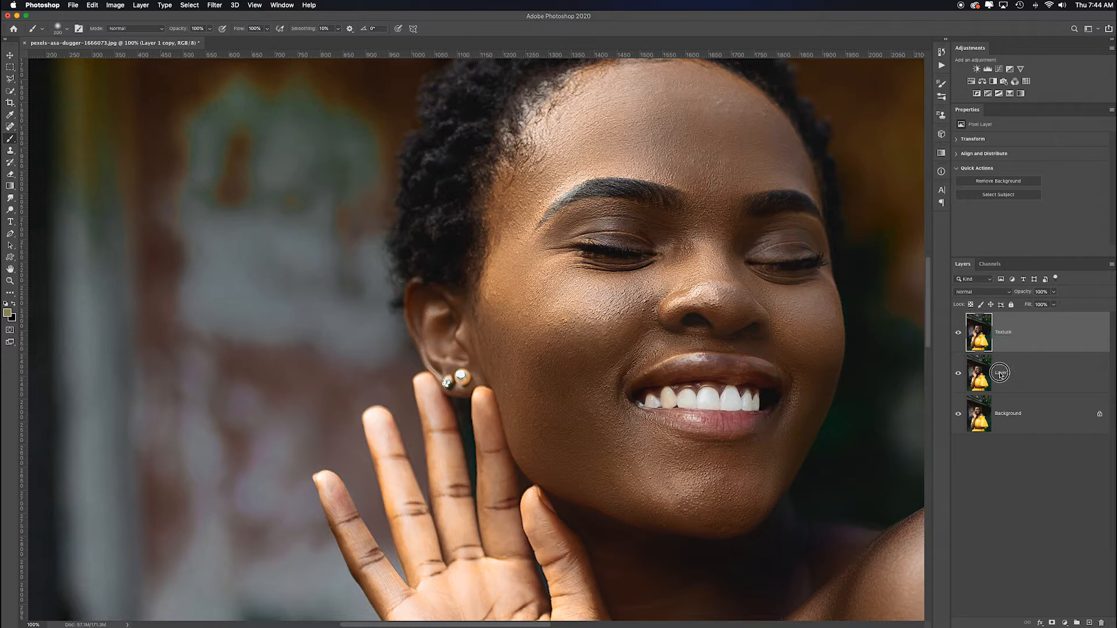
{"action": "double_click", "coordinate": [1002, 373]}
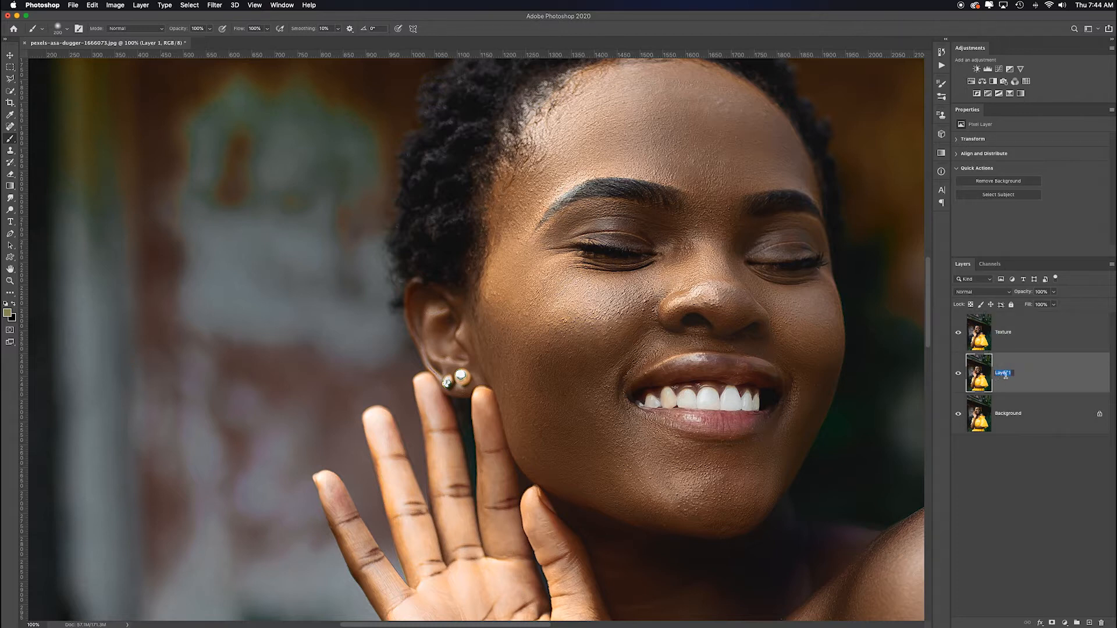
{"action": "type", "text": "Blur"}
{"action": "key", "text": "Return"}
Step: Hide the Texture layer and apply a Gaussian Blur with a 3.3-pixel radius to the Blur layer
{"action": "left_click", "coordinate": [957, 334]}
{"action": "left_click", "coordinate": [215, 6]}
{"action": "mouse_move", "coordinate": [282, 115]}
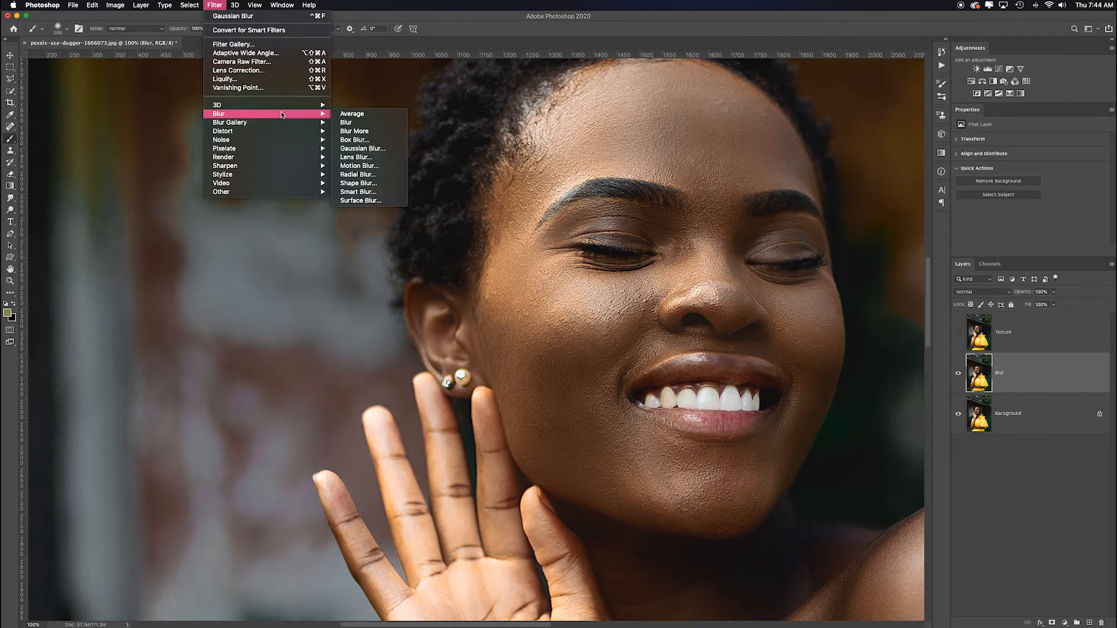
{"action": "left_click", "coordinate": [398, 152]}
{"action": "left_click_drag", "start_coordinate": [754, 133], "coordinate": [313, 163]}
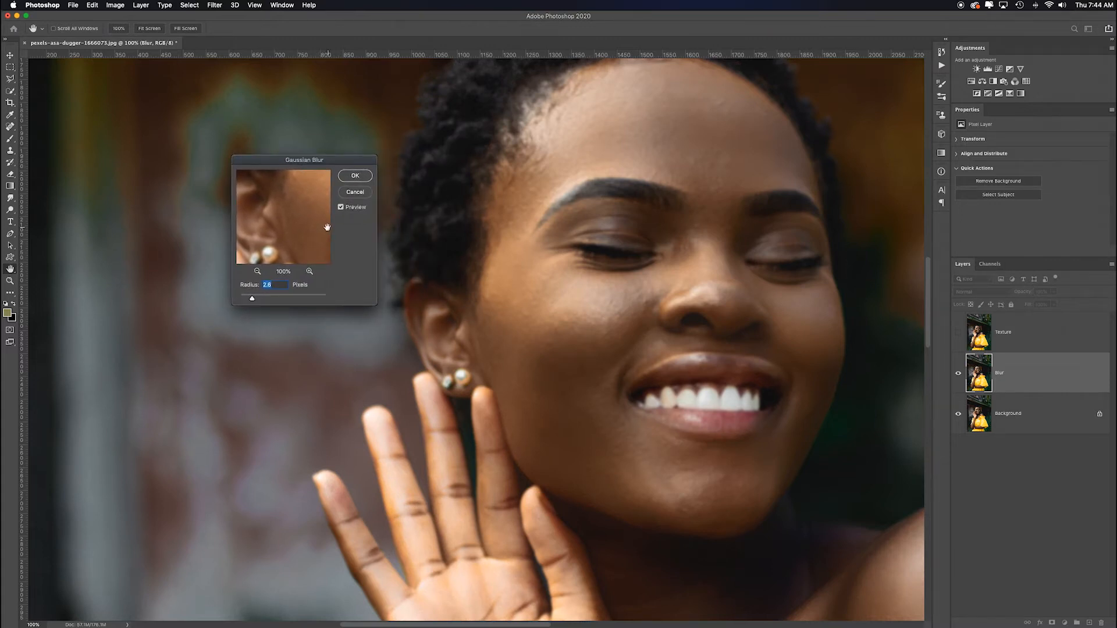
{"action": "left_click", "coordinate": [252, 299]}
{"action": "left_click_drag", "start_coordinate": [254, 300], "coordinate": [269, 302]}
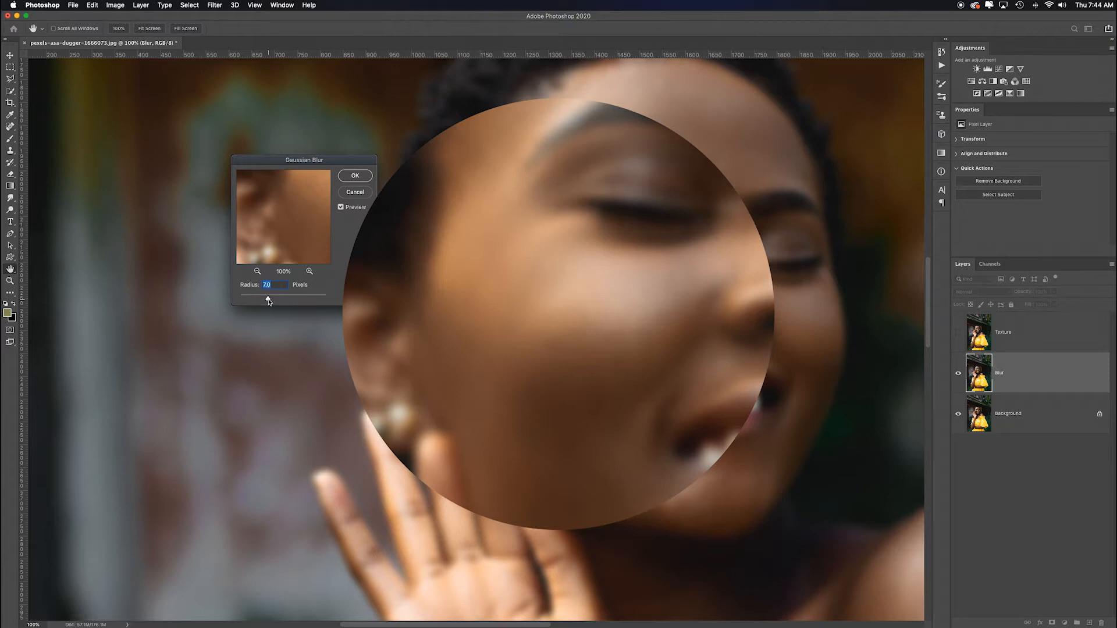
{"action": "left_click_drag", "start_coordinate": [269, 301], "coordinate": [255, 299]}
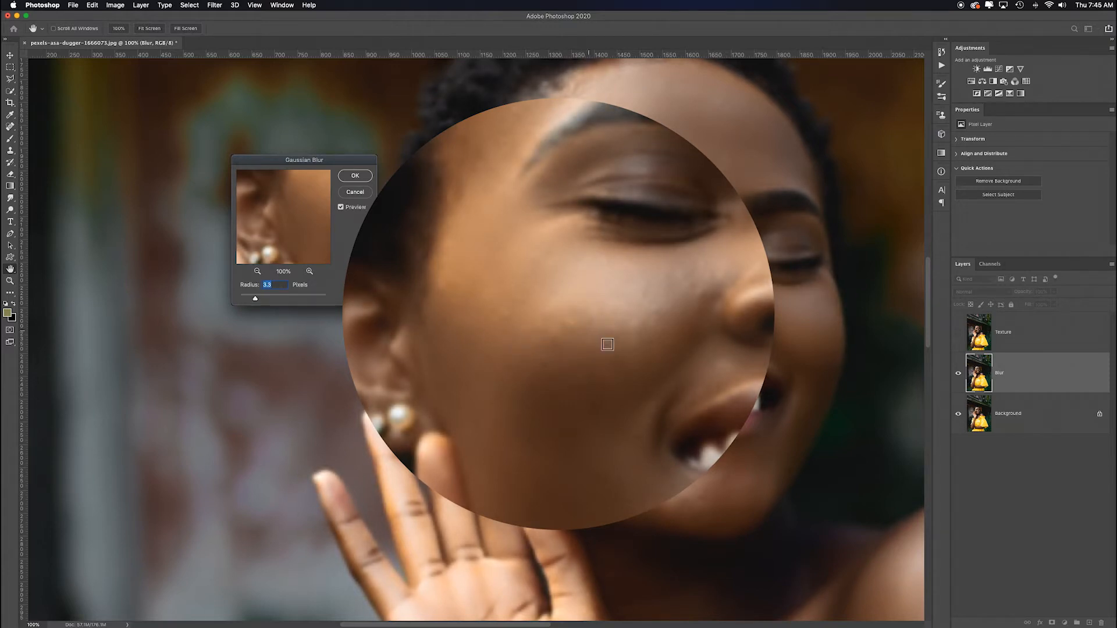
{"action": "left_click", "coordinate": [531, 351]}
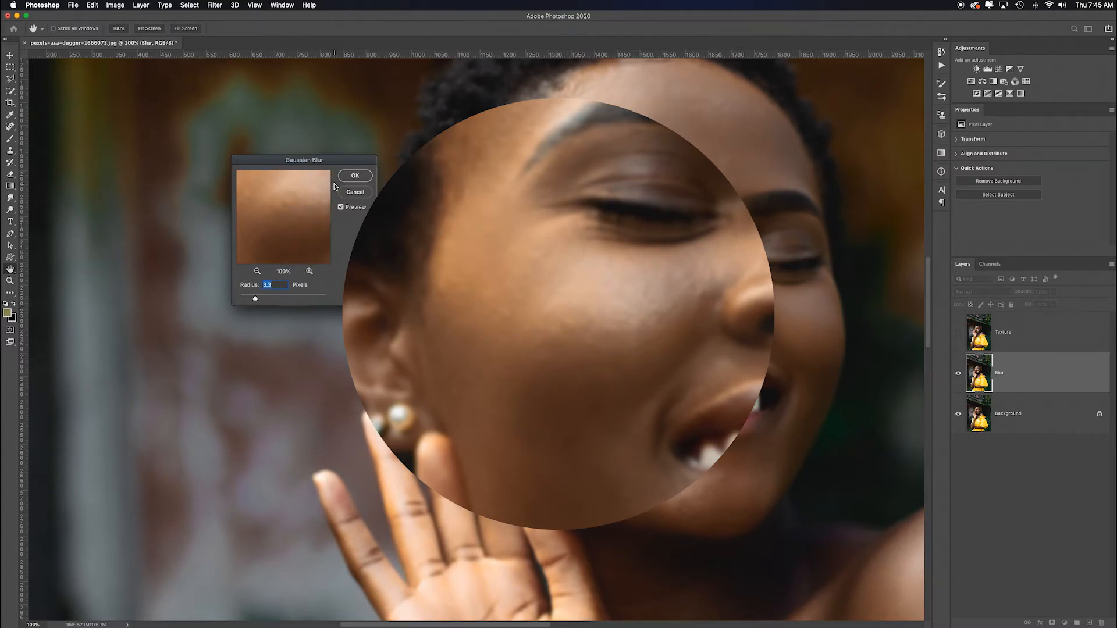
{"action": "left_click", "coordinate": [355, 175]}
Step: Show and select the Texture layer, and start Apply Image on it with the Blur layer as the source layer
{"action": "key", "text": "b"}
{"action": "left_click", "coordinate": [958, 332]}
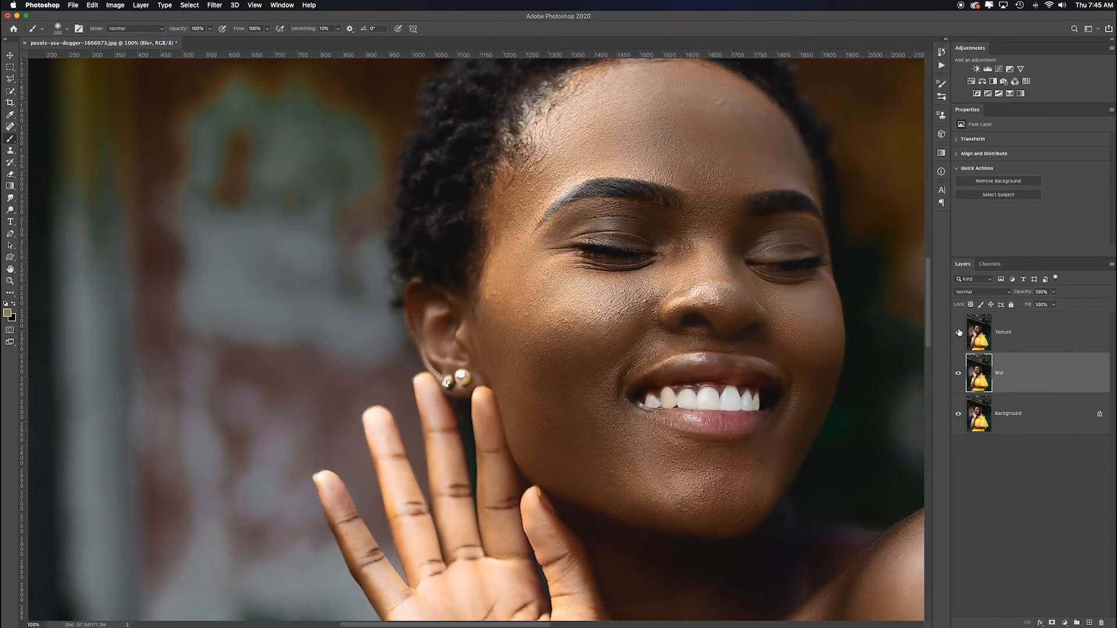
{"action": "left_click", "coordinate": [1036, 338]}
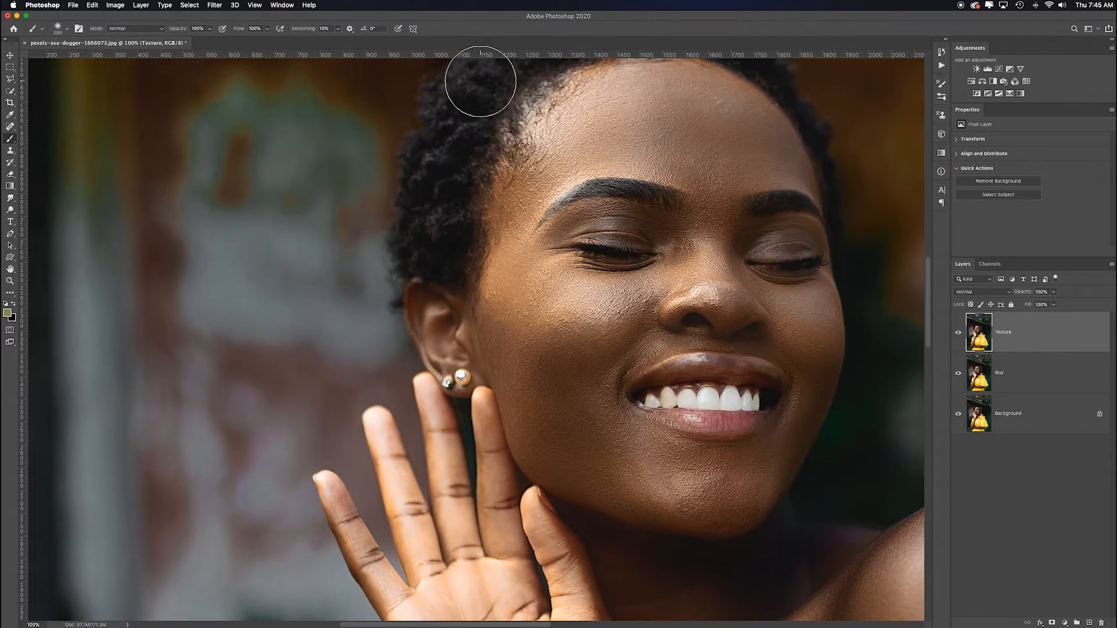
{"action": "left_click", "coordinate": [114, 7]}
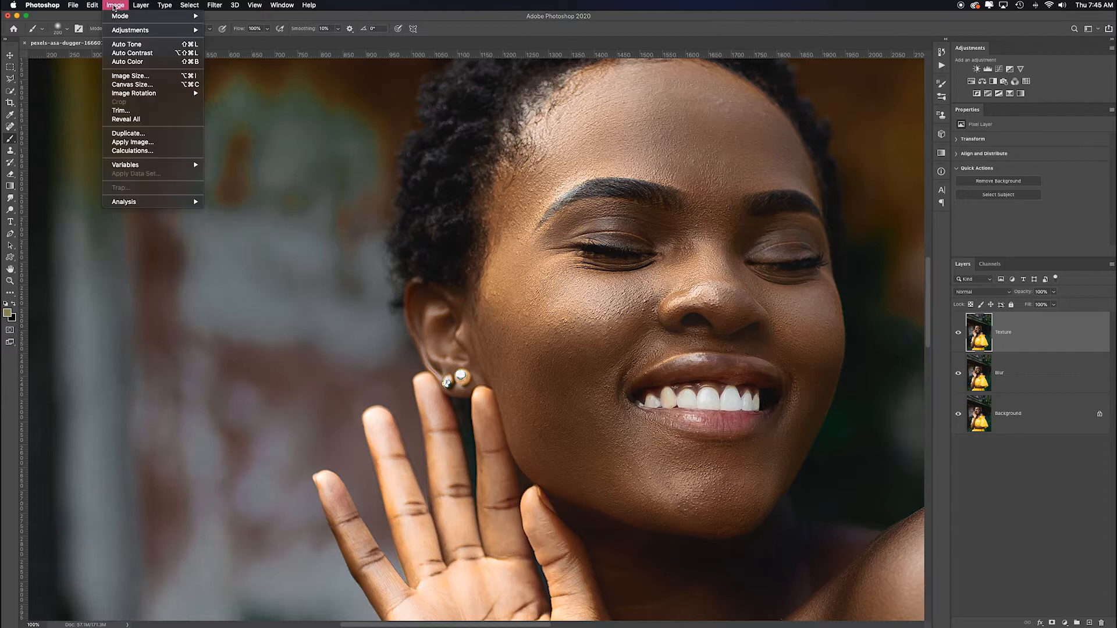
{"action": "left_click", "coordinate": [133, 143]}
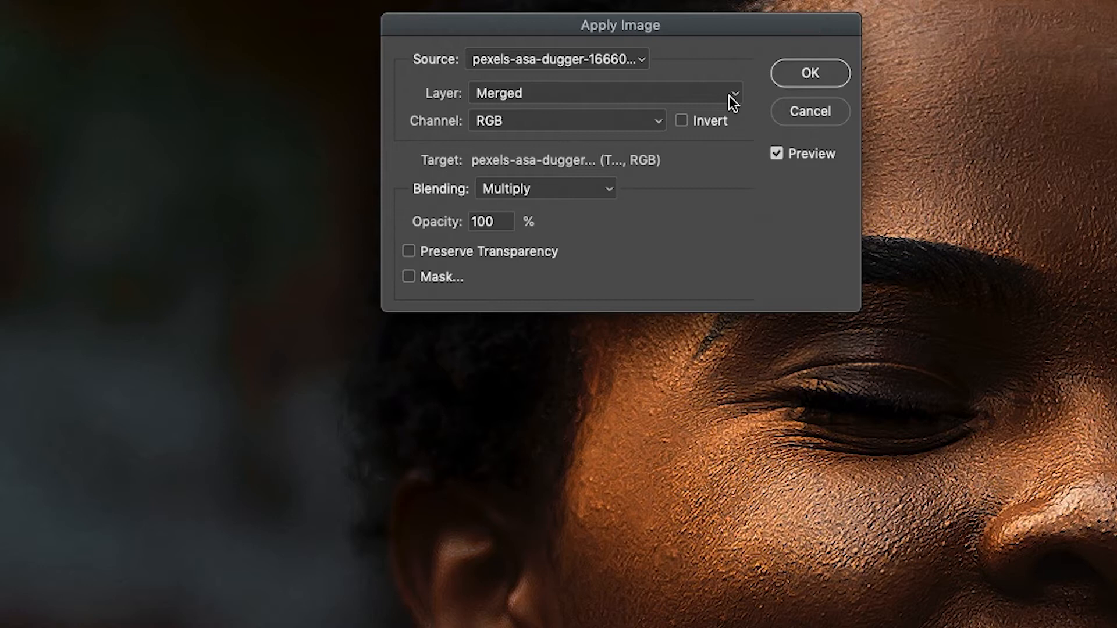
{"action": "left_click", "coordinate": [728, 95]}
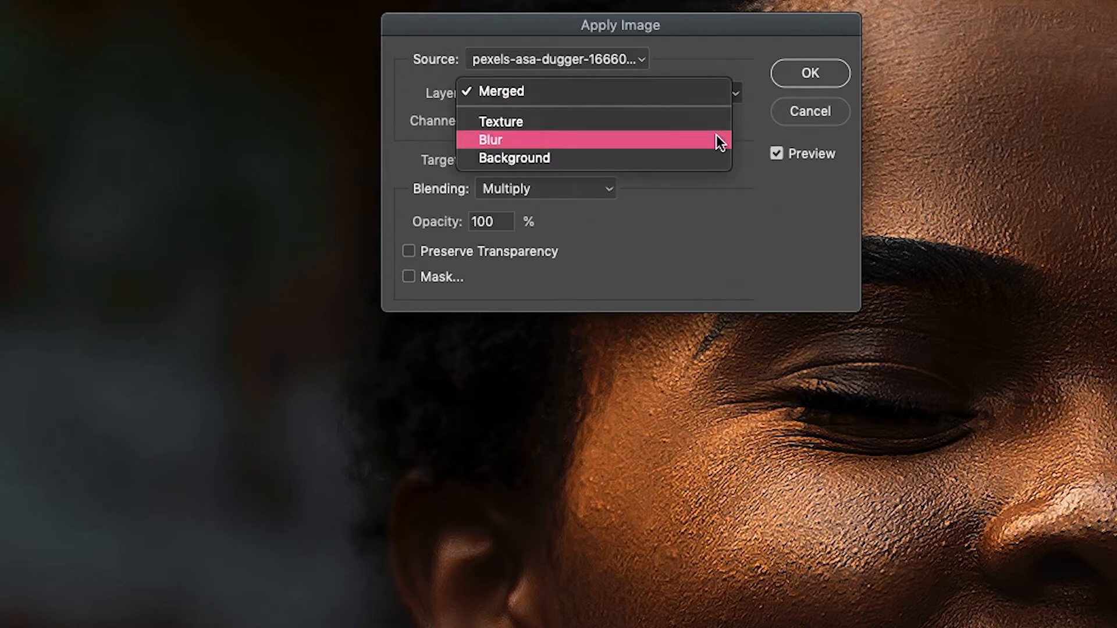
{"action": "left_click", "coordinate": [718, 138]}
Step: Set Apply Image to Subtract blending with Scale 2 and Offset 128, and apply it to the Texture layer
{"action": "left_click", "coordinate": [601, 187]}
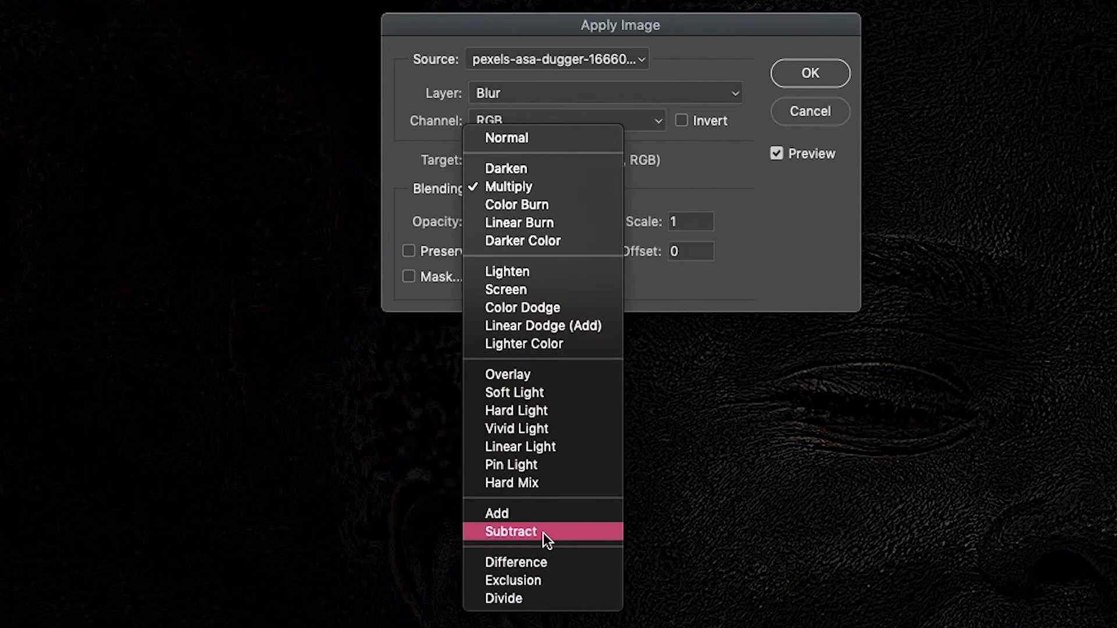
{"action": "left_click", "coordinate": [543, 533]}
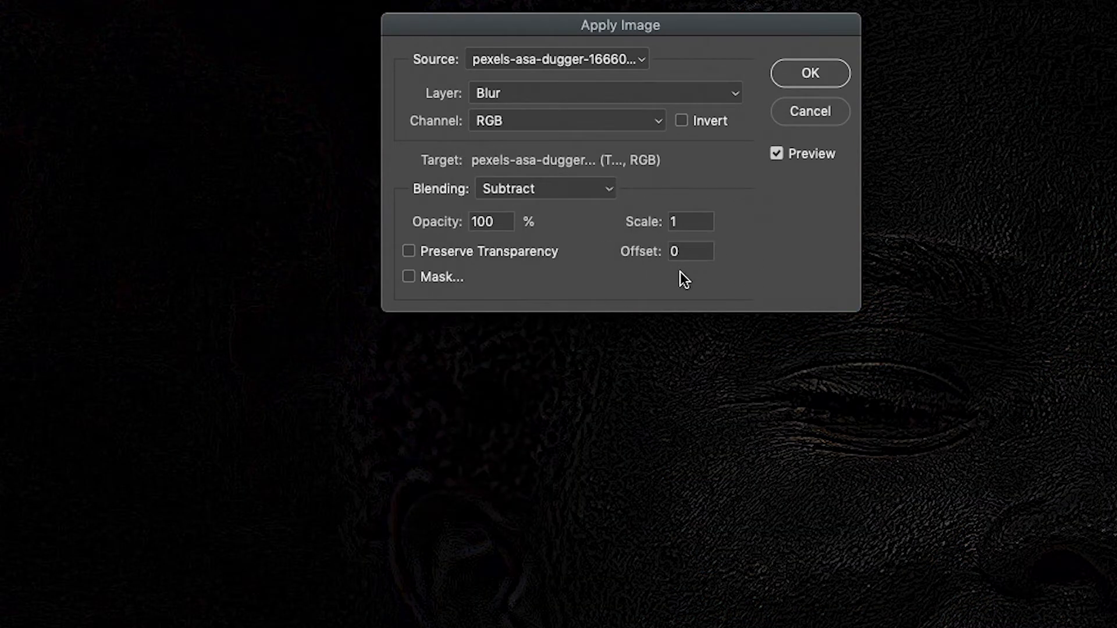
{"action": "left_click_drag", "start_coordinate": [689, 223], "coordinate": [664, 226]}
{"action": "type", "text": "2"}
{"action": "left_click", "coordinate": [701, 250]}
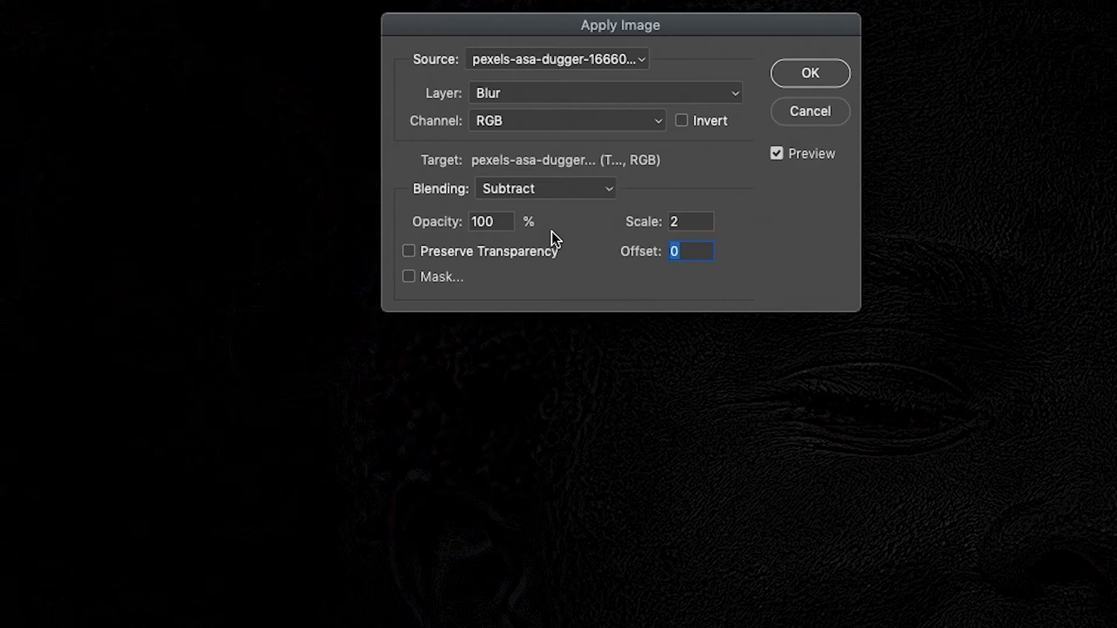
{"action": "type", "text": "128"}
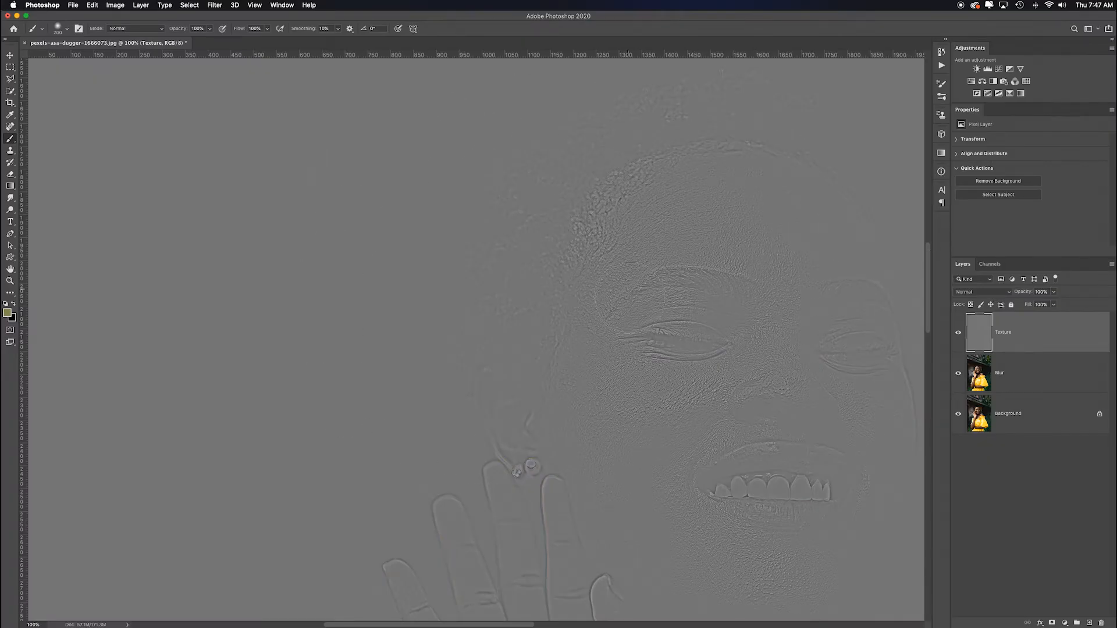
Step: Set the Texture layer's blend mode to Linear Light and group it with the Blur layer
{"action": "left_click", "coordinate": [1004, 292]}
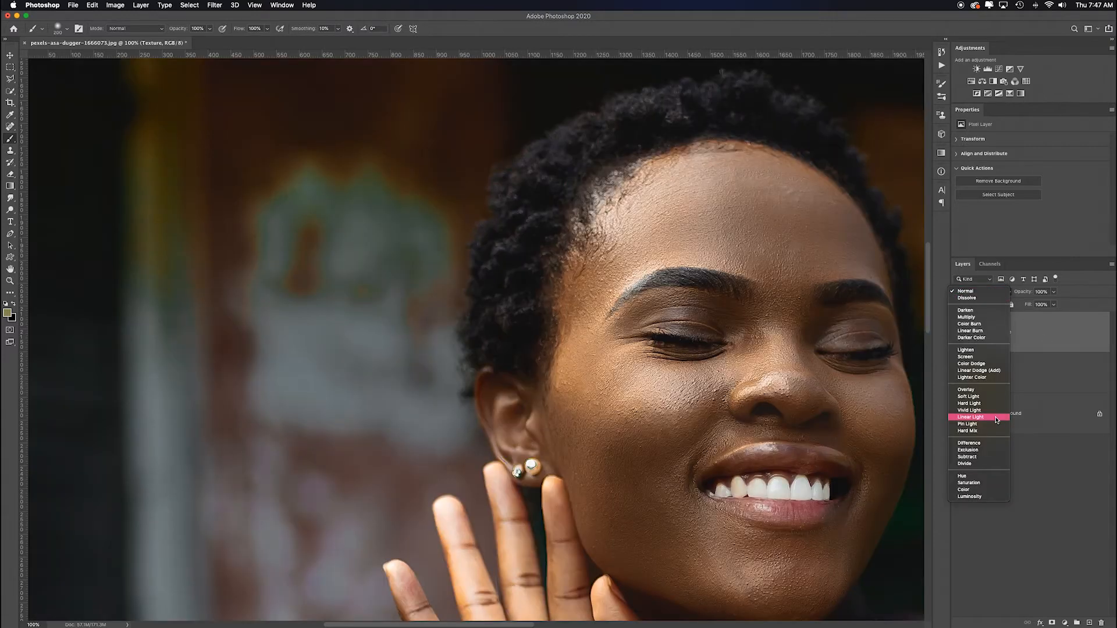
{"action": "left_click", "coordinate": [996, 417]}
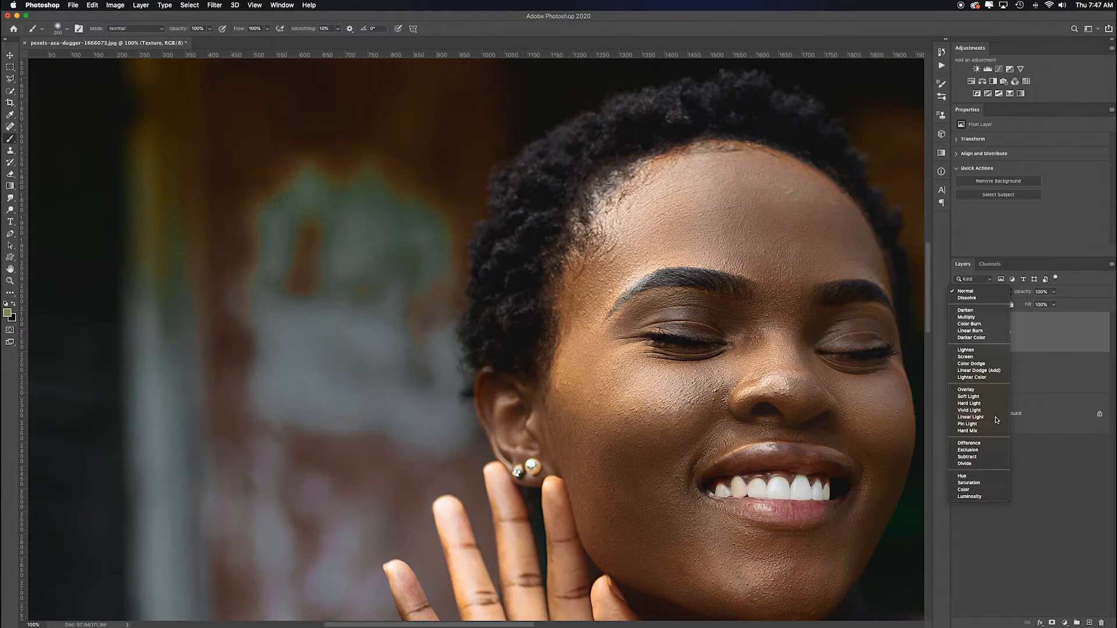
{"action": "left_click", "coordinate": [1041, 384], "text": "shift"}
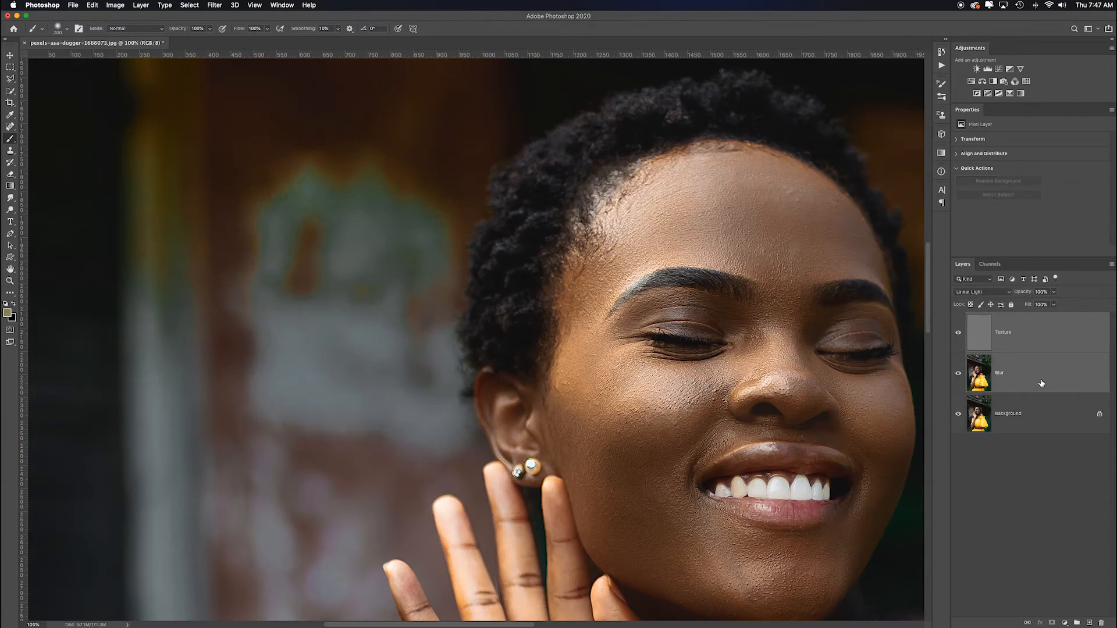
{"action": "key", "text": "super+g"}
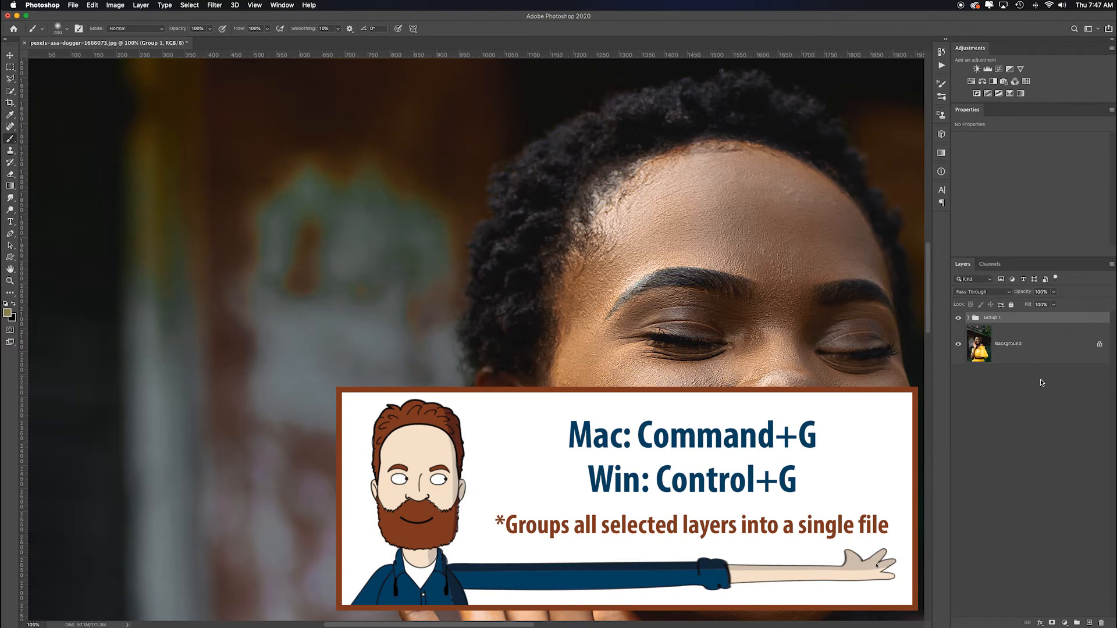
Step: Compare the image with the new layer group hidden and shown
{"action": "left_click", "coordinate": [959, 319]}
{"action": "left_click", "coordinate": [959, 318]}
{"action": "left_click", "coordinate": [959, 319]}
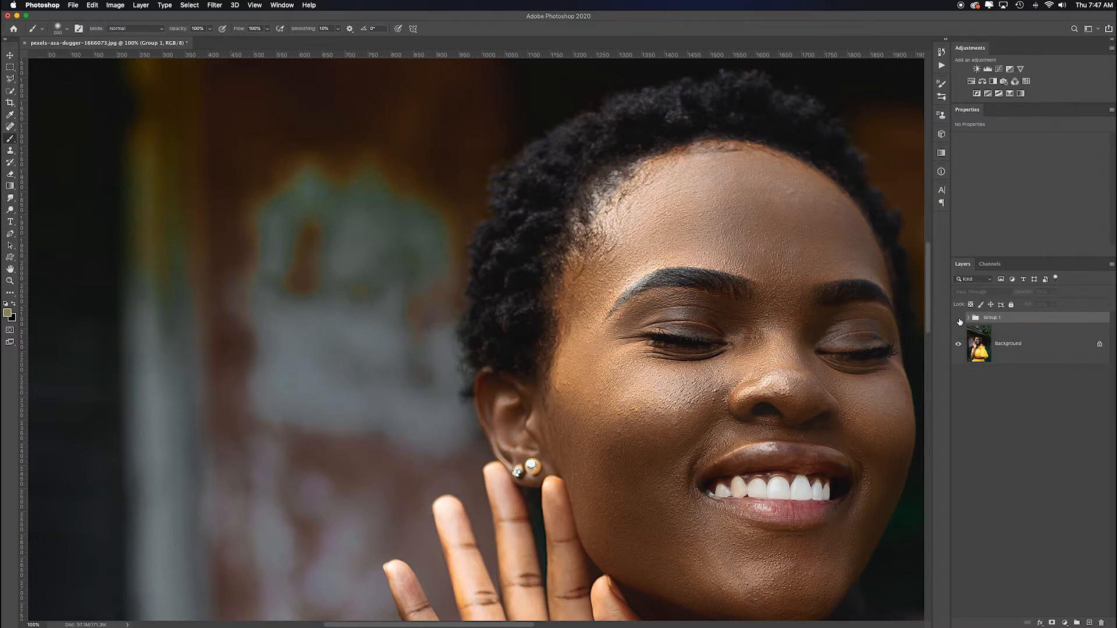
{"action": "left_click", "coordinate": [959, 318]}
Step: Expand the layer group and check the image with the Texture layer hidden and shown
{"action": "left_click", "coordinate": [968, 317]}
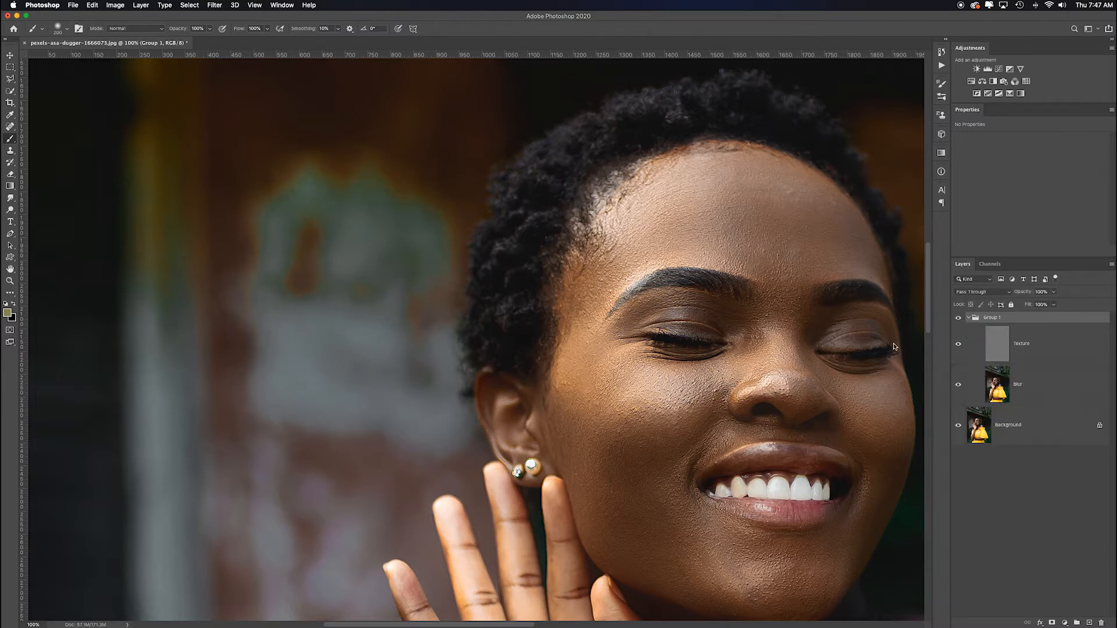
{"action": "left_click", "coordinate": [960, 348]}
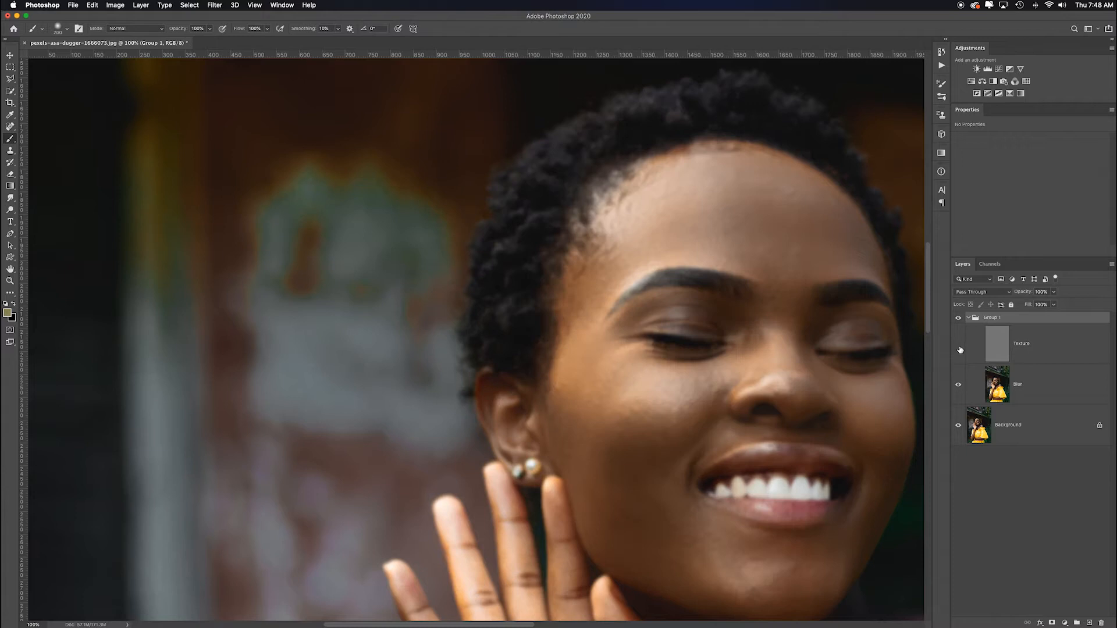
{"action": "left_click", "coordinate": [959, 344]}
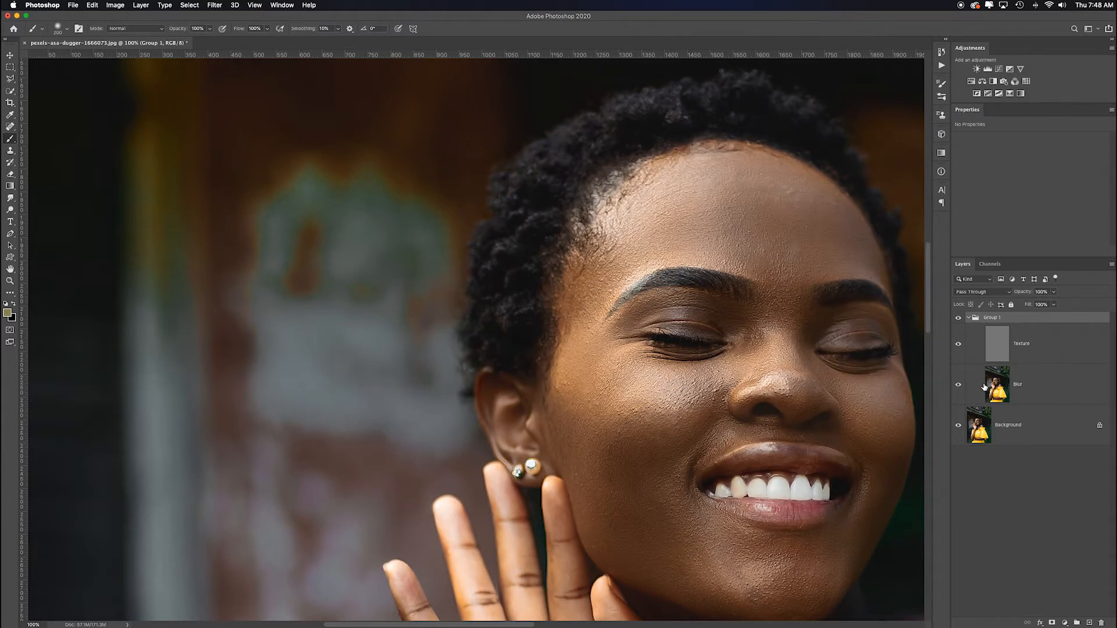
Step: Select the Blur layer and draw a Lasso selection around the cheek highlight below the eye nearest the earrings
{"action": "scroll", "coordinate": [623, 382], "scroll_direction": "right", "scroll_amount": 5}
{"action": "scroll", "coordinate": [623, 381], "scroll_direction": "down", "scroll_amount": 2}
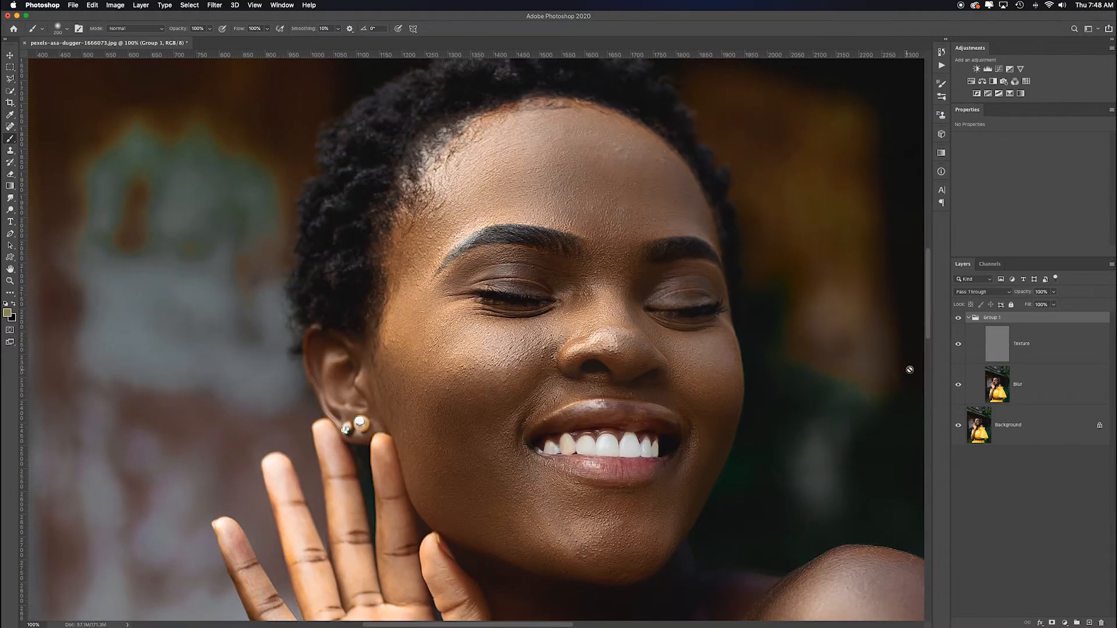
{"action": "left_click", "coordinate": [1048, 387]}
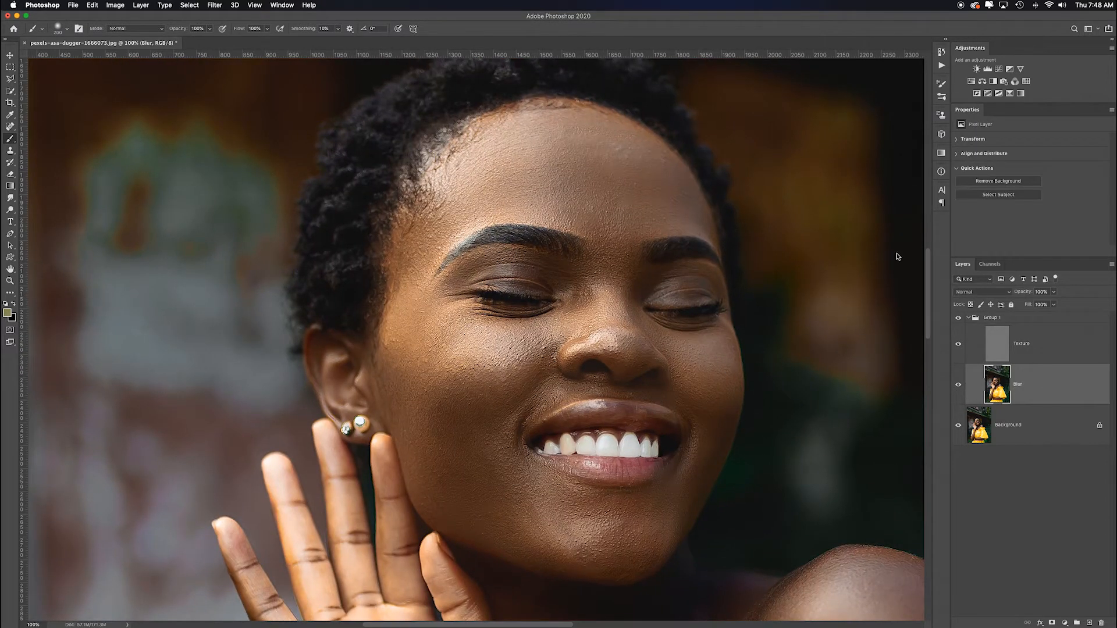
{"action": "left_click", "coordinate": [10, 81]}
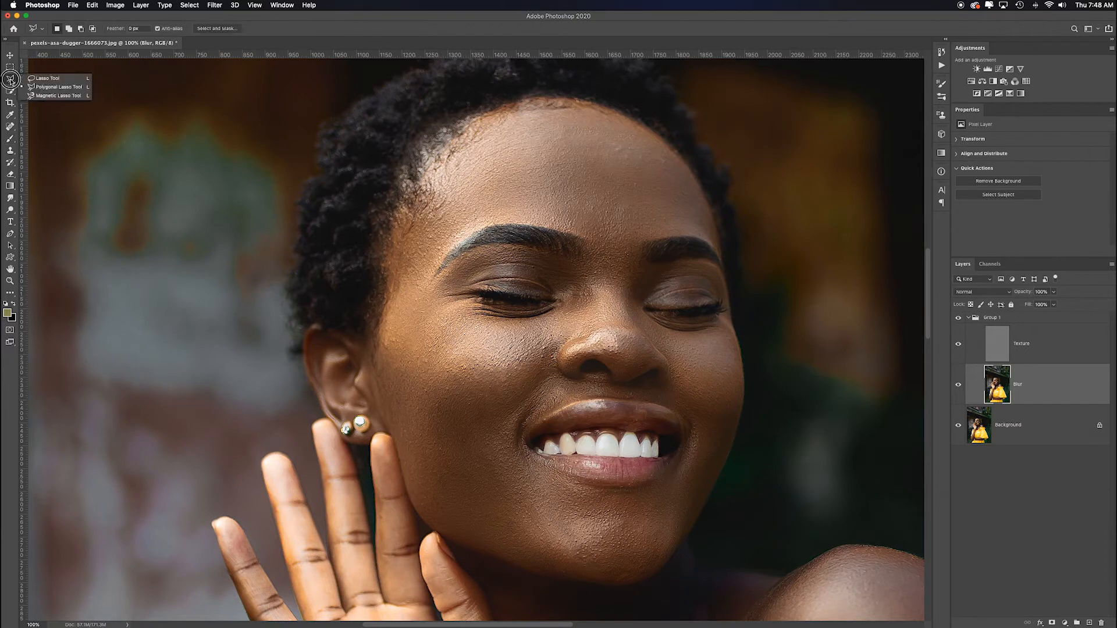
{"action": "left_click", "coordinate": [71, 79]}
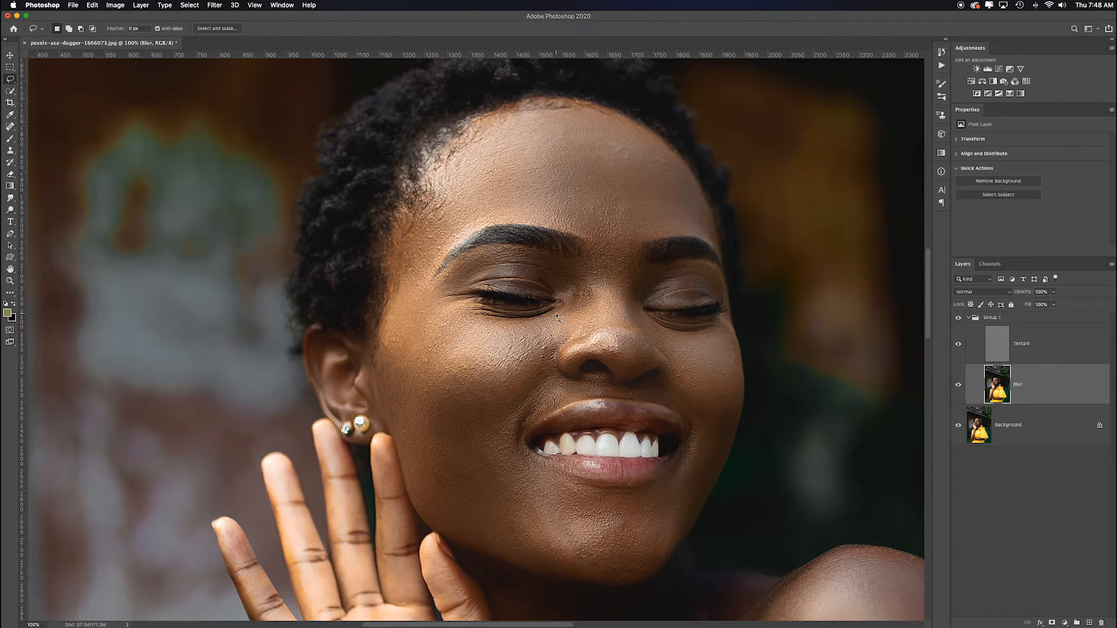
{"action": "mouse_move", "coordinate": [512, 309]}
{"action": "left_mouse_down"}
{"action": "mouse_move", "coordinate": [444, 308]}
{"action": "mouse_move", "coordinate": [427, 316]}
{"action": "mouse_move", "coordinate": [420, 343]}
{"action": "mouse_move", "coordinate": [454, 382]}
{"action": "mouse_move", "coordinate": [507, 390]}
{"action": "mouse_move", "coordinate": [550, 367]}
{"action": "mouse_move", "coordinate": [552, 313]}
{"action": "left_mouse_up"}
Step: Apply a Gaussian Blur with a radius of about 8.7 pixels to the cheek selection and deselect it
{"action": "left_click", "coordinate": [213, 7]}
{"action": "mouse_move", "coordinate": [280, 114]}
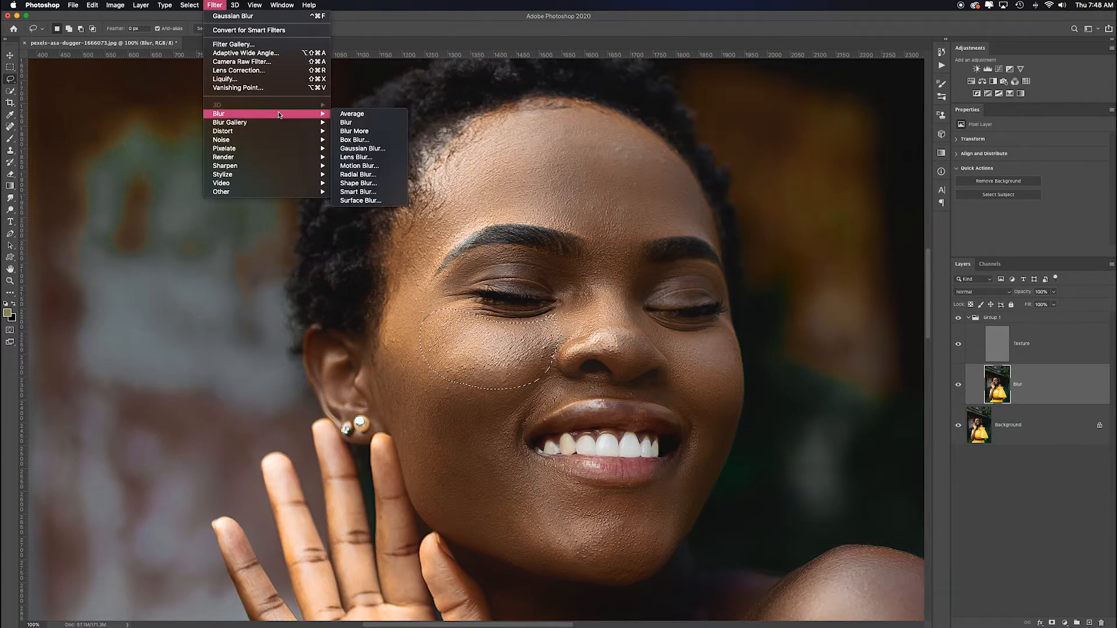
{"action": "left_click", "coordinate": [383, 149]}
{"action": "left_click_drag", "start_coordinate": [257, 298], "coordinate": [285, 303]}
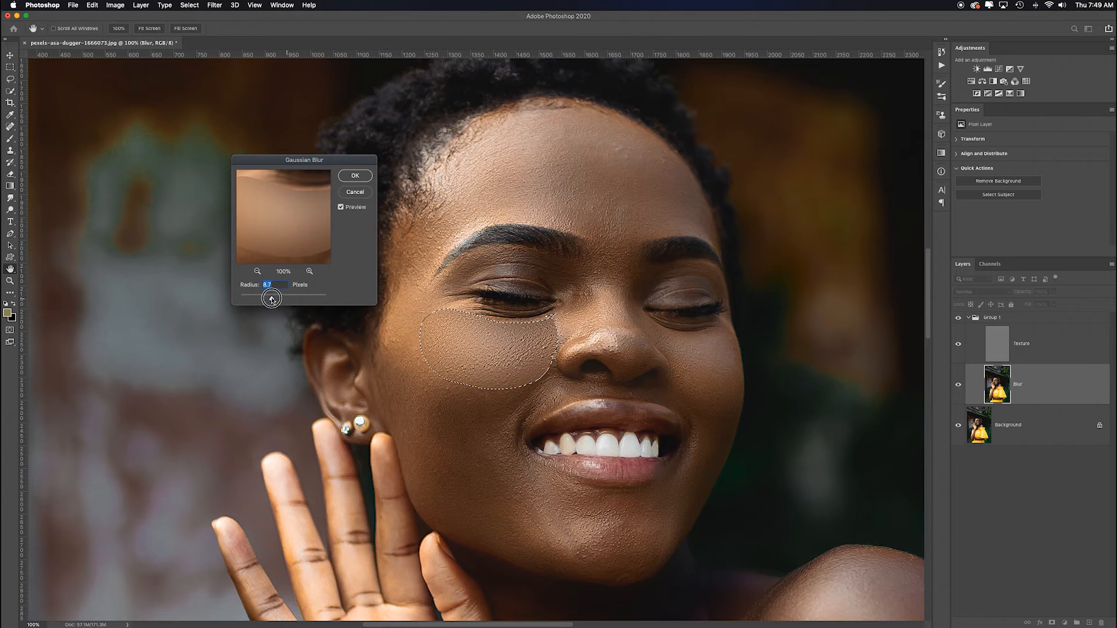
{"action": "key", "text": "Return"}
{"action": "key", "text": "ctrl+d"}
Step: Draw a Lasso selection around the highlight on the nose and display it in Quick Mask mode
{"action": "mouse_move", "coordinate": [603, 330]}
{"action": "left_mouse_down"}
{"action": "mouse_move", "coordinate": [568, 355]}
{"action": "mouse_move", "coordinate": [627, 353]}
{"action": "mouse_move", "coordinate": [631, 332]}
{"action": "mouse_move", "coordinate": [604, 330]}
{"action": "left_mouse_up"}
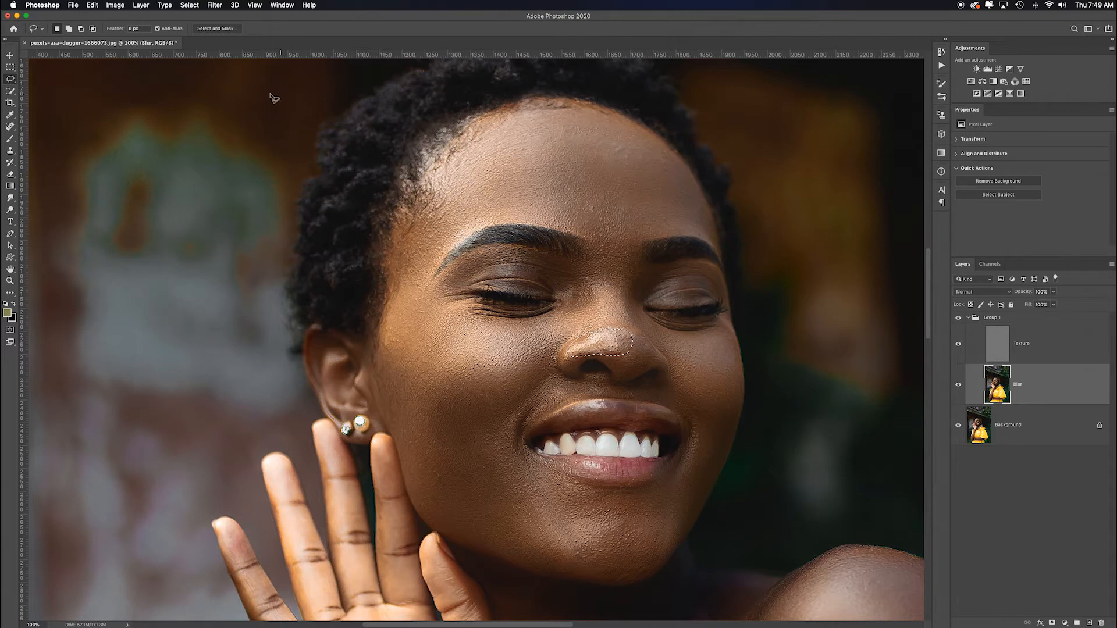
{"action": "scroll", "coordinate": [192, 116], "scroll_direction": "down", "scroll_amount": 1}
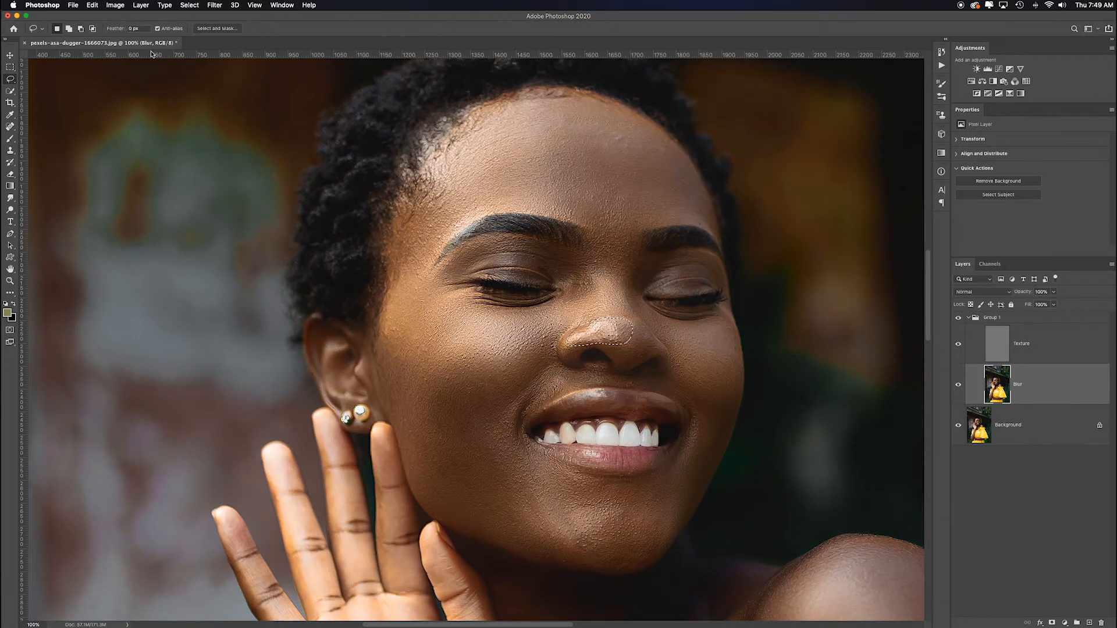
{"action": "key", "text": "q"}
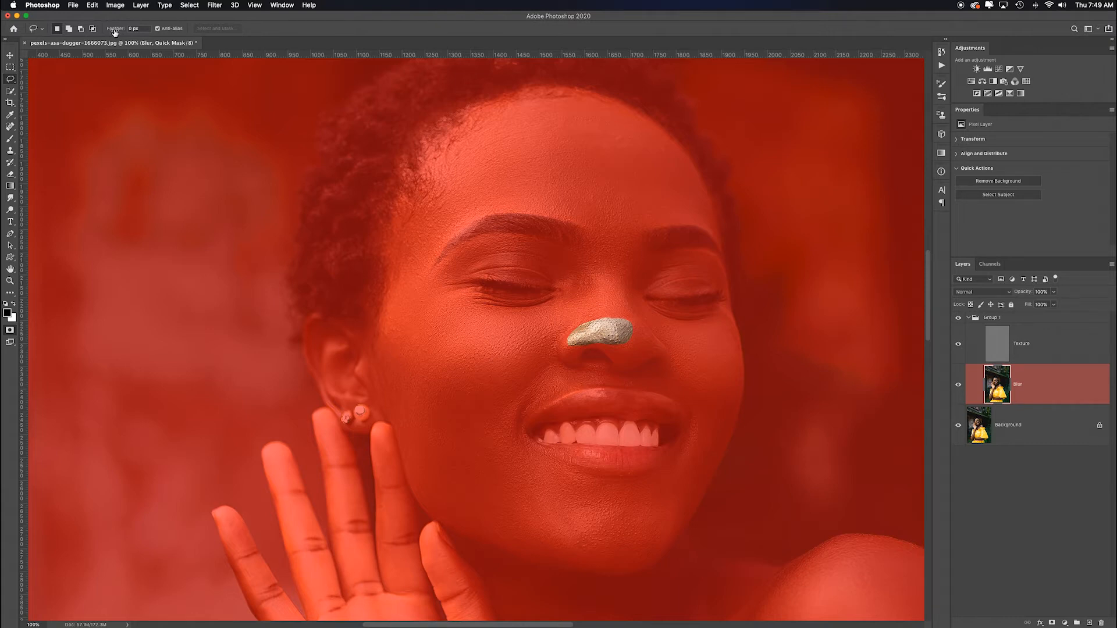
Step: Set the Lasso tool's feather to 20.8 px
{"action": "left_click_drag", "start_coordinate": [114, 32], "coordinate": [134, 32]}
{"action": "scroll", "coordinate": [371, 103], "scroll_direction": "down", "scroll_amount": 1}
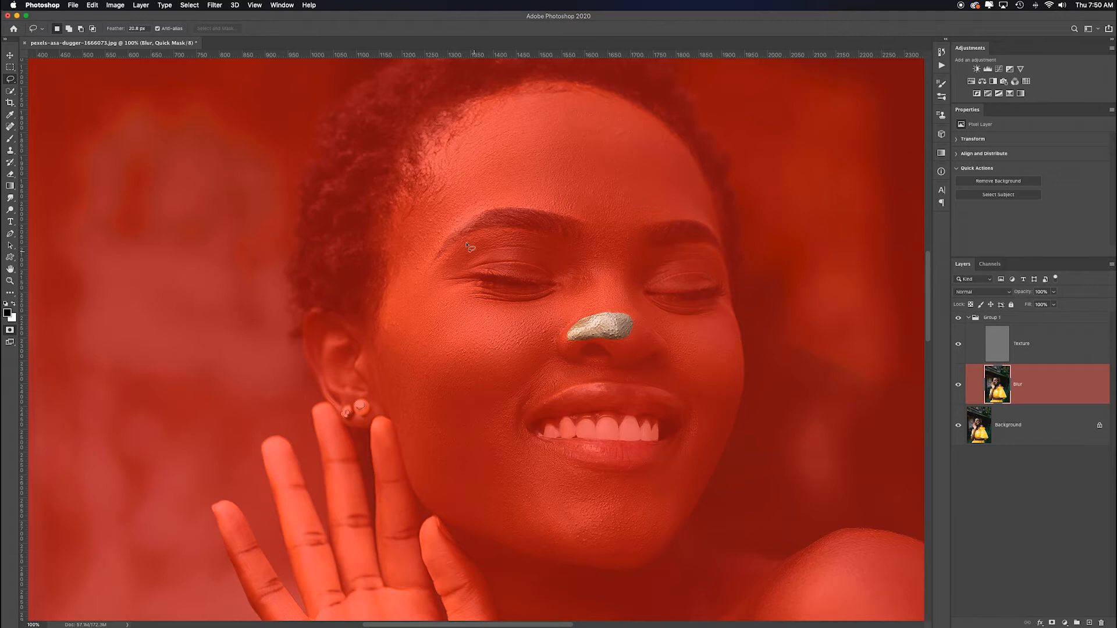
{"action": "left_click", "coordinate": [189, 6]}
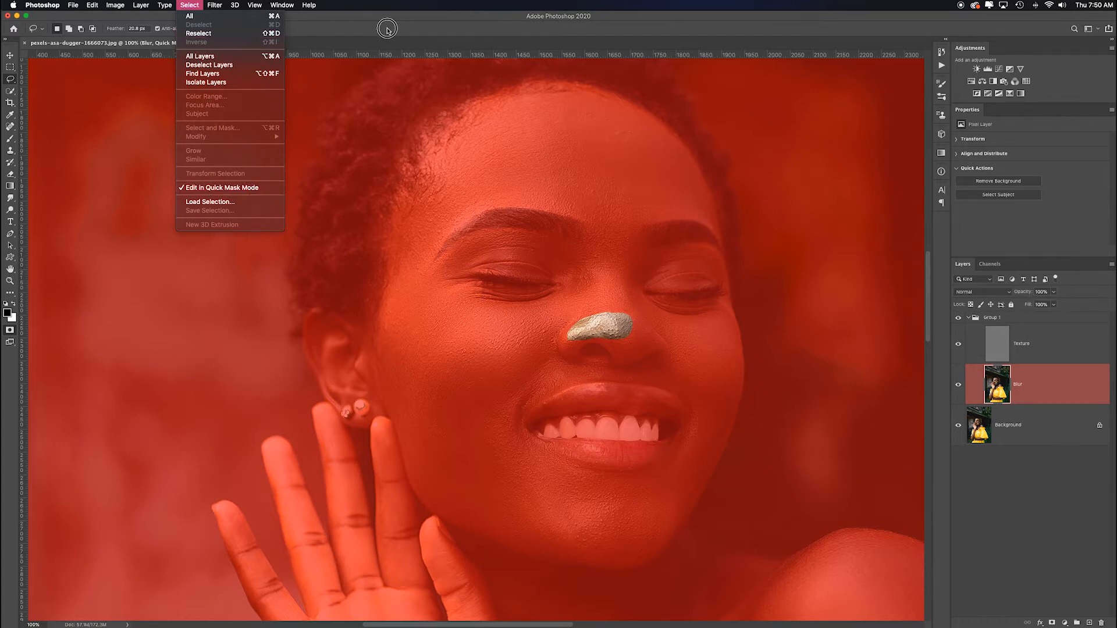
Step: Exit Quick Mask mode, look at the selection's Modify options and discard the nose selection
{"action": "left_click", "coordinate": [428, 95]}
{"action": "key", "text": "q"}
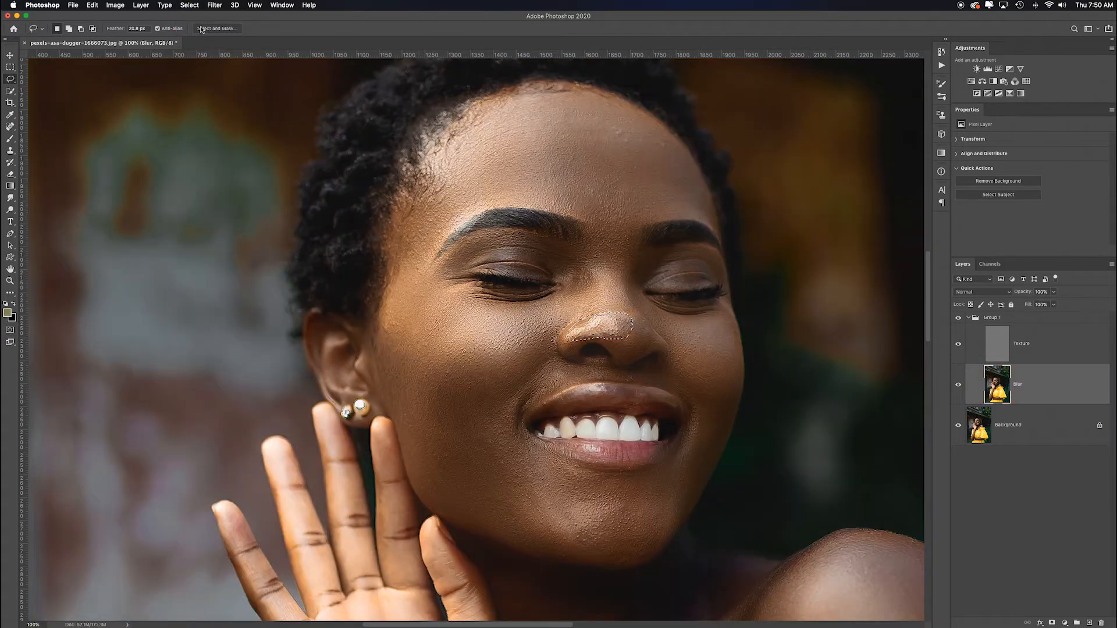
{"action": "left_click", "coordinate": [187, 7]}
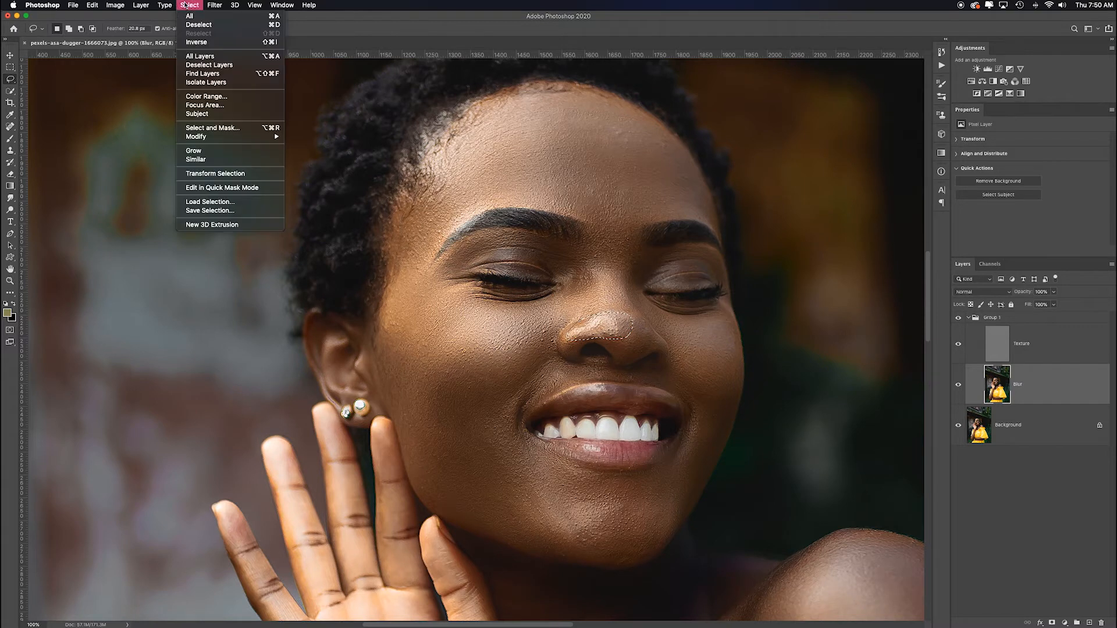
{"action": "mouse_move", "coordinate": [260, 140]}
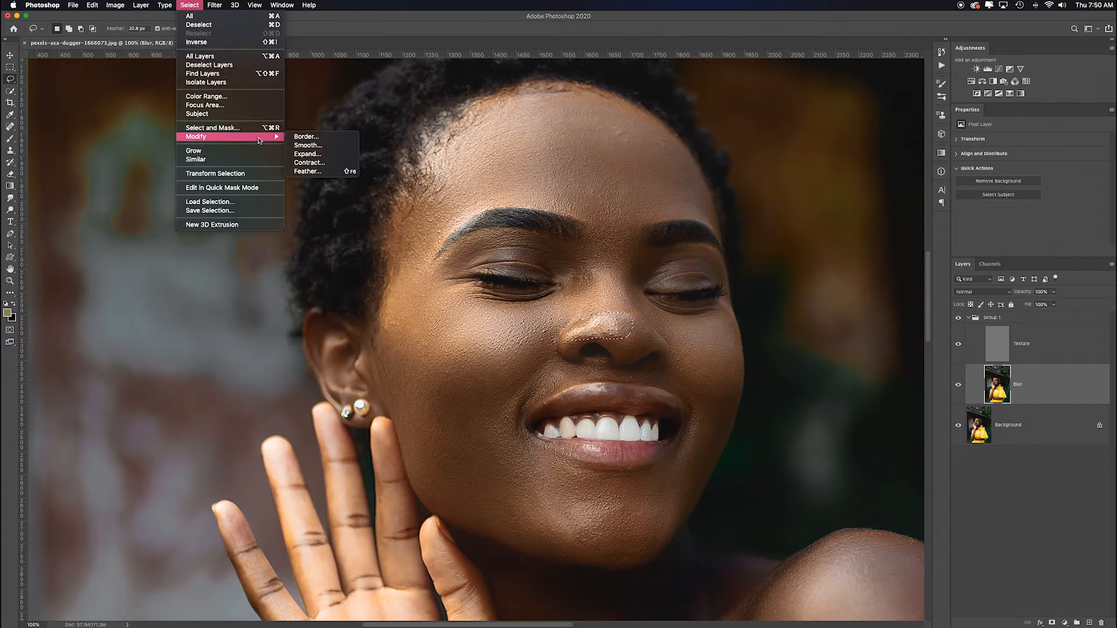
{"action": "left_click", "coordinate": [440, 185]}
{"action": "key", "text": "super+d"}
Step: Set the Lasso feather to 26.1 px, draw a new selection around the nose highlight and check its edge in Quick Mask mode
{"action": "left_click", "coordinate": [114, 29]}
{"action": "left_click_drag", "start_coordinate": [115, 29], "coordinate": [129, 29]}
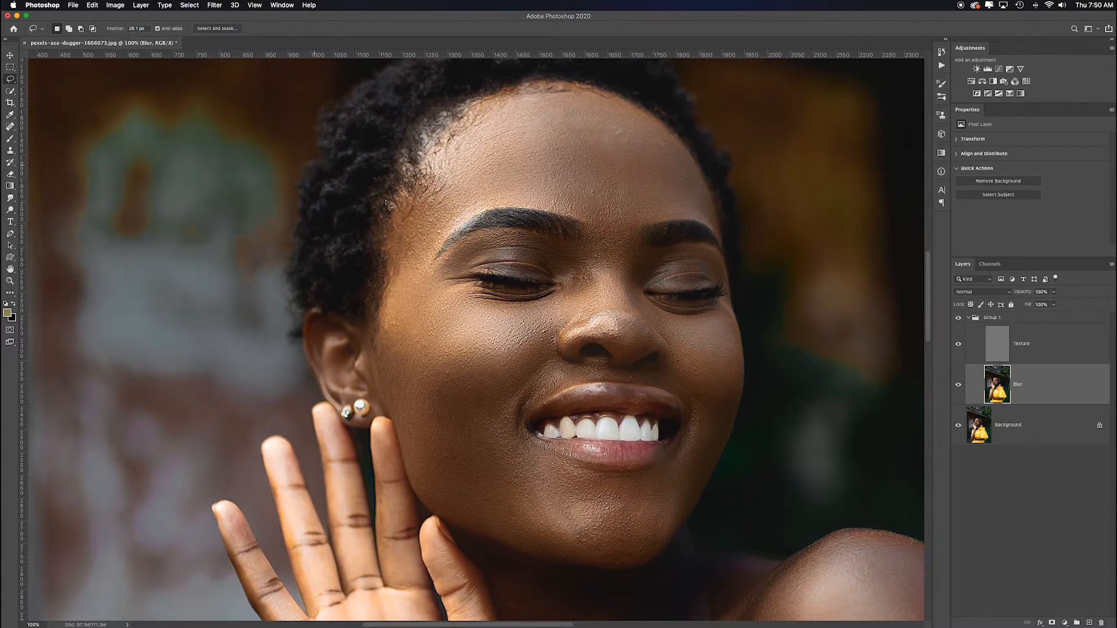
{"action": "mouse_move", "coordinate": [616, 321]}
{"action": "left_mouse_down"}
{"action": "mouse_move", "coordinate": [575, 328]}
{"action": "mouse_move", "coordinate": [610, 343]}
{"action": "mouse_move", "coordinate": [624, 323]}
{"action": "left_mouse_up"}
{"action": "key", "text": "q"}
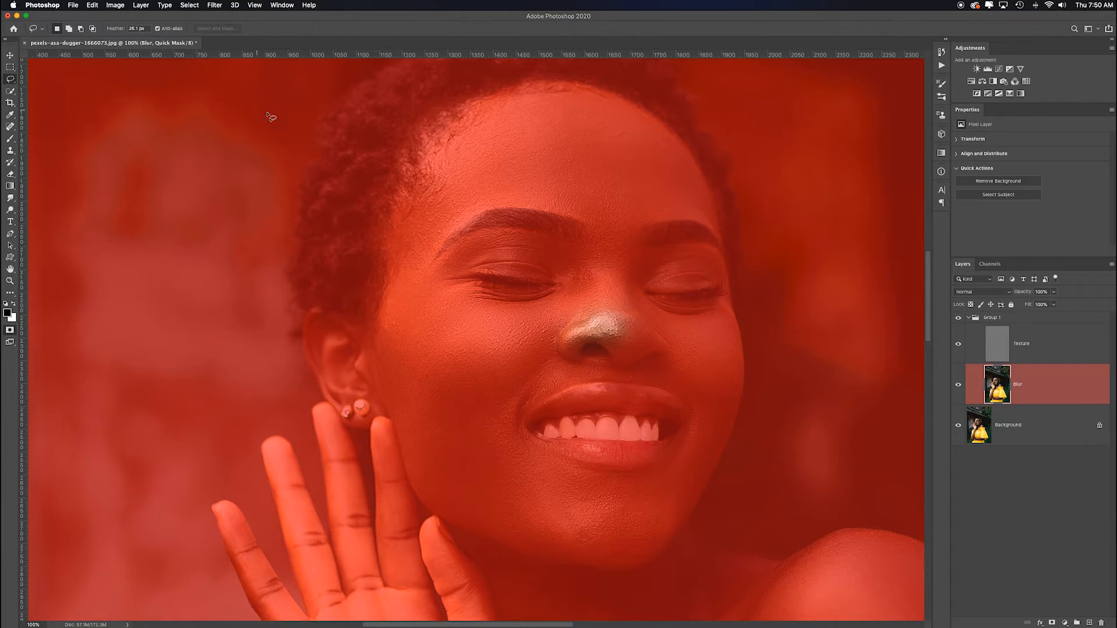
{"action": "key", "text": "q"}
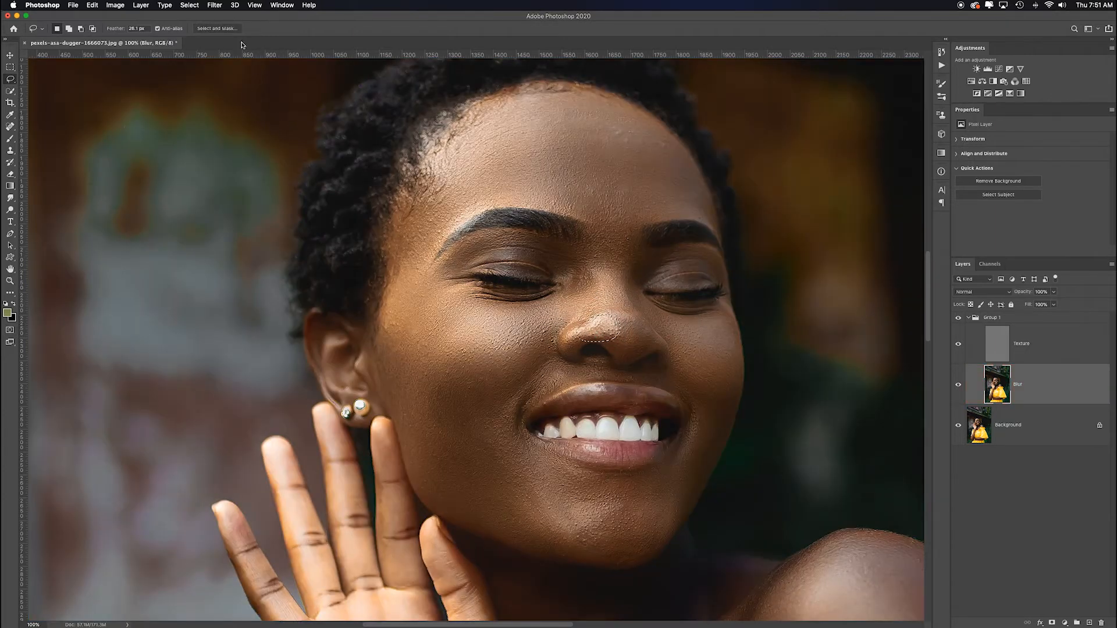
Step: Apply a Gaussian Blur with a radius of 13.4 pixels to the nose selection on the Blur layer
{"action": "left_click", "coordinate": [214, 5]}
{"action": "mouse_move", "coordinate": [300, 114]}
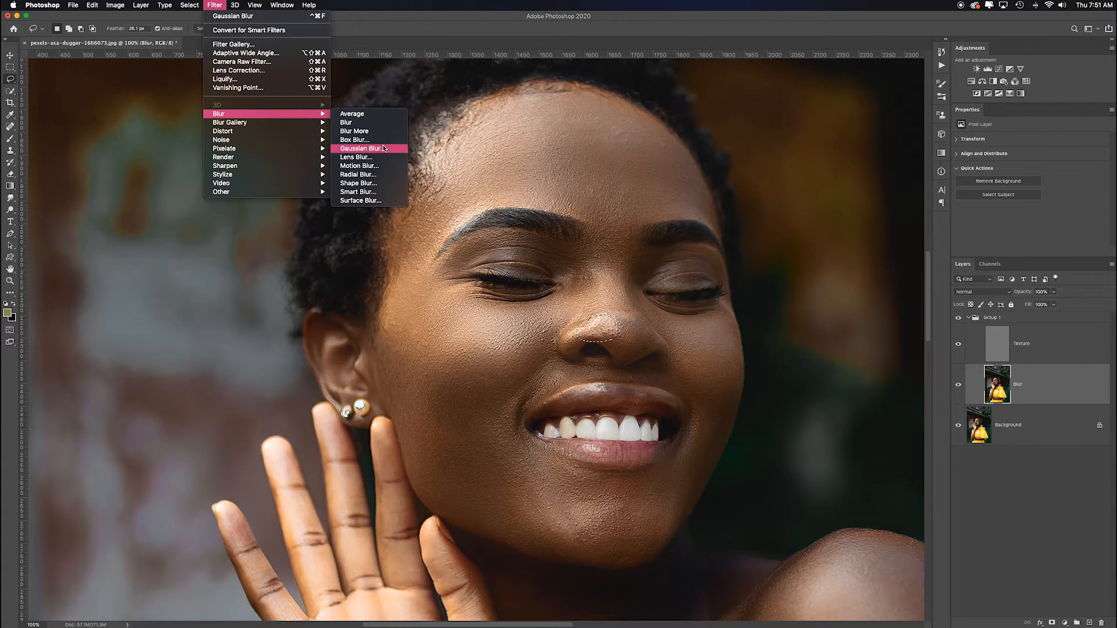
{"action": "left_click", "coordinate": [398, 151]}
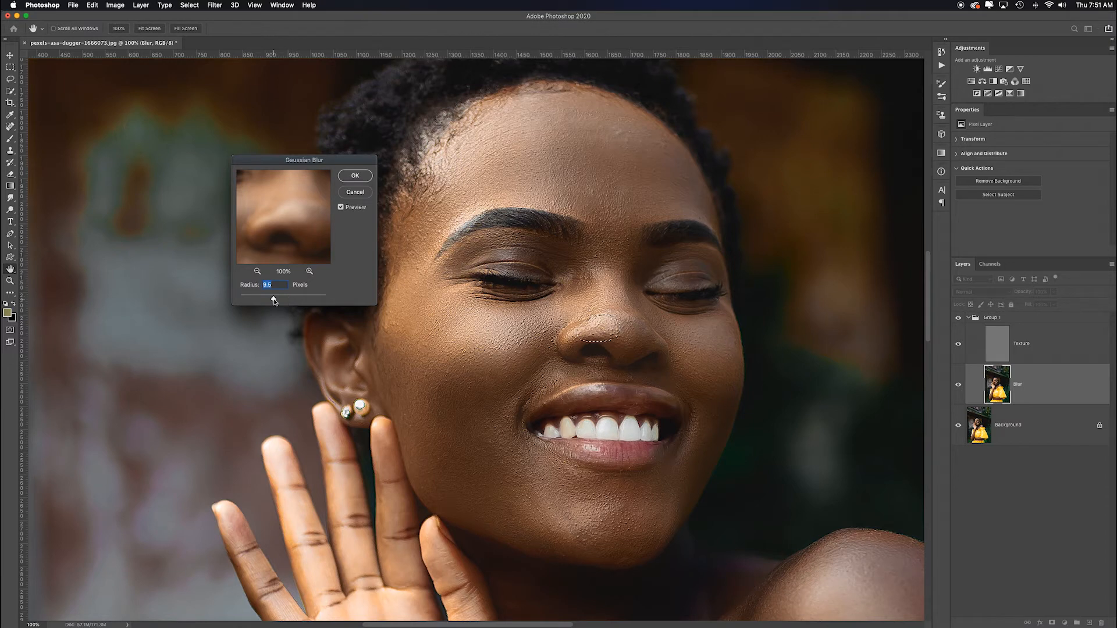
{"action": "left_click_drag", "start_coordinate": [274, 301], "coordinate": [275, 300]}
{"action": "key", "text": "Return"}
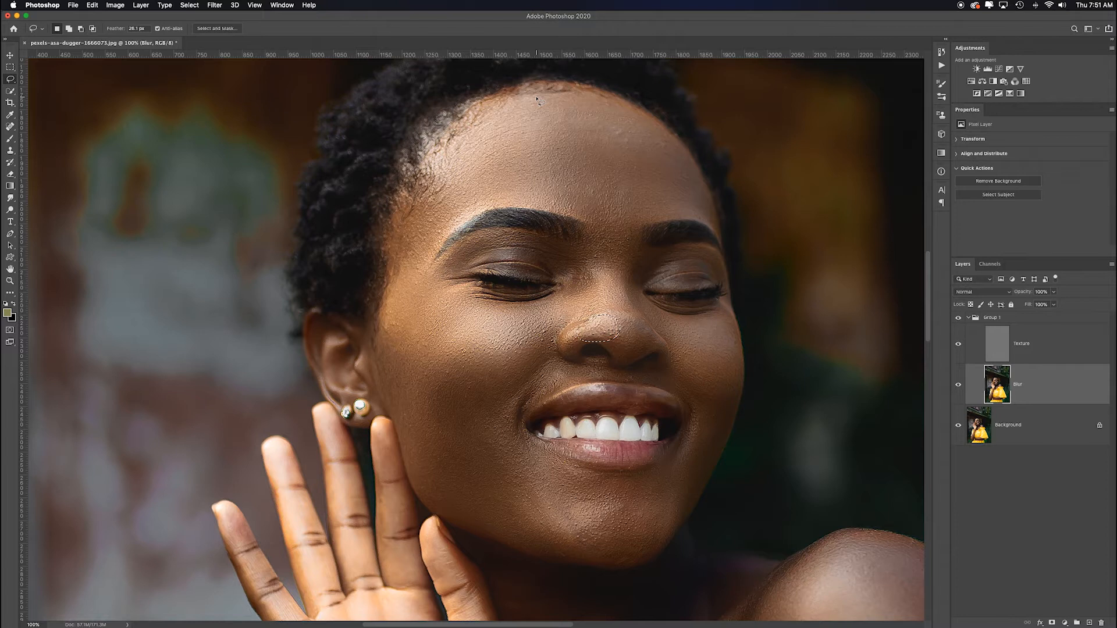
Step: Lasso the forehead highlight above the eyebrow nearest the earrings and apply a Gaussian Blur with a 13.4 pixel radius
{"action": "mouse_move", "coordinate": [537, 99]}
{"action": "left_mouse_down"}
{"action": "mouse_move", "coordinate": [481, 115]}
{"action": "mouse_move", "coordinate": [436, 155]}
{"action": "mouse_move", "coordinate": [412, 220]}
{"action": "mouse_move", "coordinate": [426, 247]}
{"action": "mouse_move", "coordinate": [567, 213]}
{"action": "mouse_move", "coordinate": [558, 125]}
{"action": "mouse_move", "coordinate": [524, 100]}
{"action": "left_mouse_up"}
{"action": "left_click", "coordinate": [216, 5]}
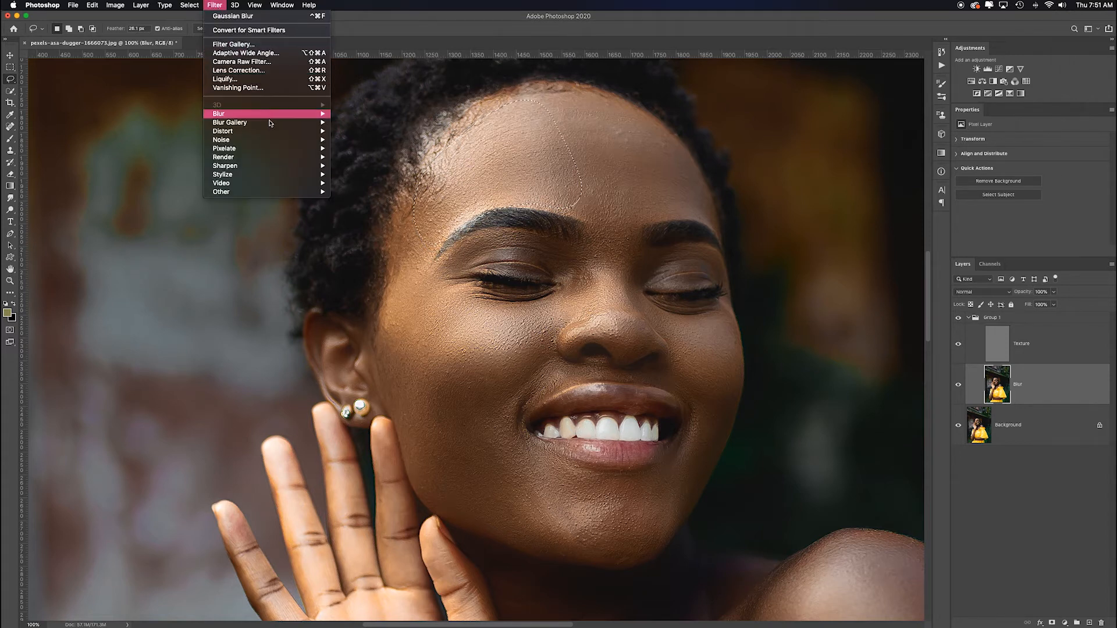
{"action": "mouse_move", "coordinate": [285, 115]}
{"action": "left_click", "coordinate": [400, 151]}
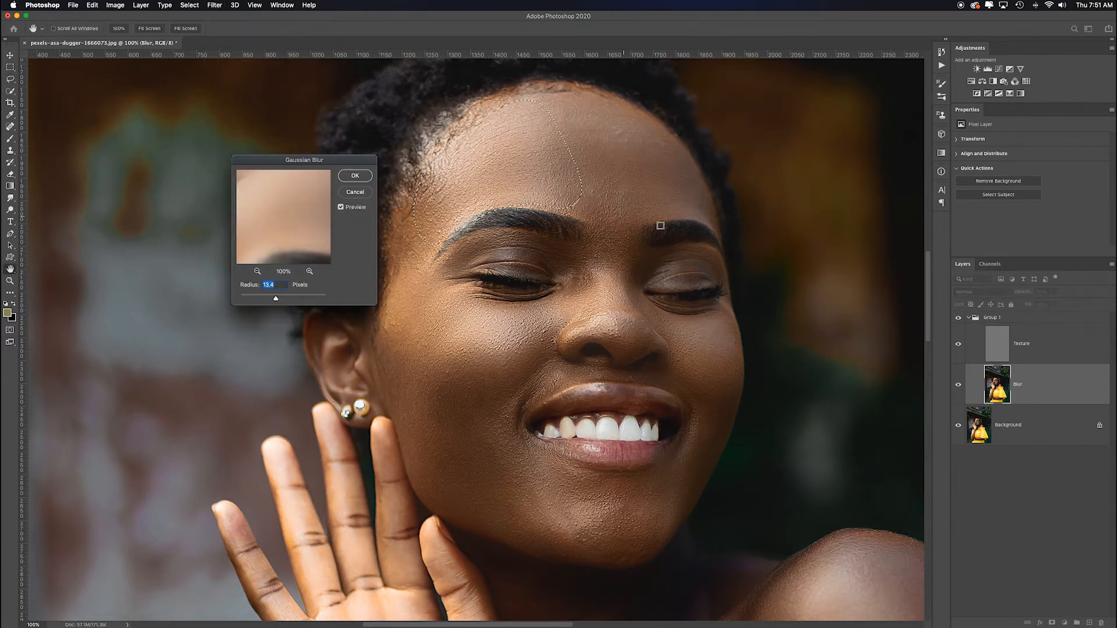
{"action": "key", "text": "Return"}
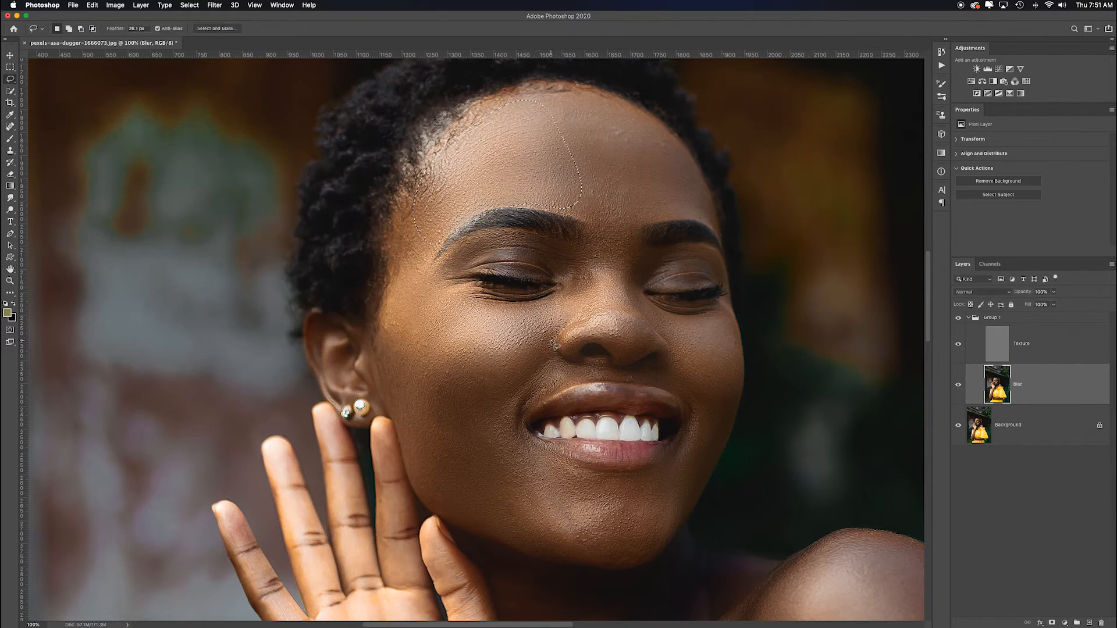
Step: Repeat the last Gaussian Blur on lassoed areas beside the mouth and around the eyes, then deselect
{"action": "mouse_move", "coordinate": [534, 347]}
{"action": "left_mouse_down"}
{"action": "mouse_move", "coordinate": [488, 419]}
{"action": "mouse_move", "coordinate": [496, 459]}
{"action": "mouse_move", "coordinate": [531, 424]}
{"action": "mouse_move", "coordinate": [544, 343]}
{"action": "left_mouse_up"}
{"action": "left_click", "coordinate": [216, 6]}
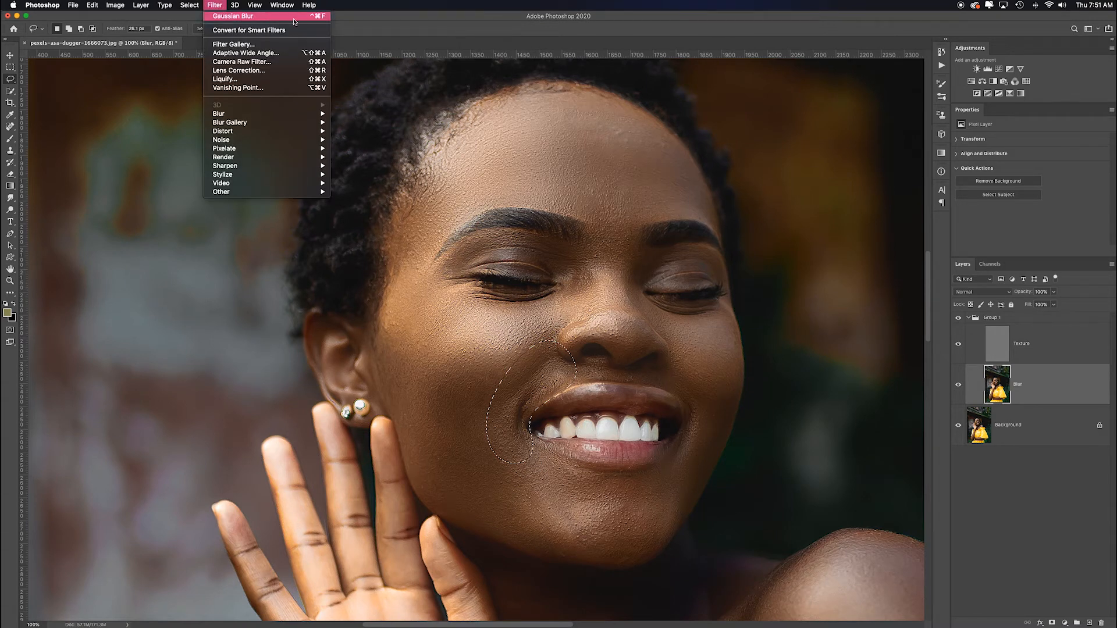
{"action": "left_click", "coordinate": [233, 17]}
{"action": "key", "text": "super+d"}
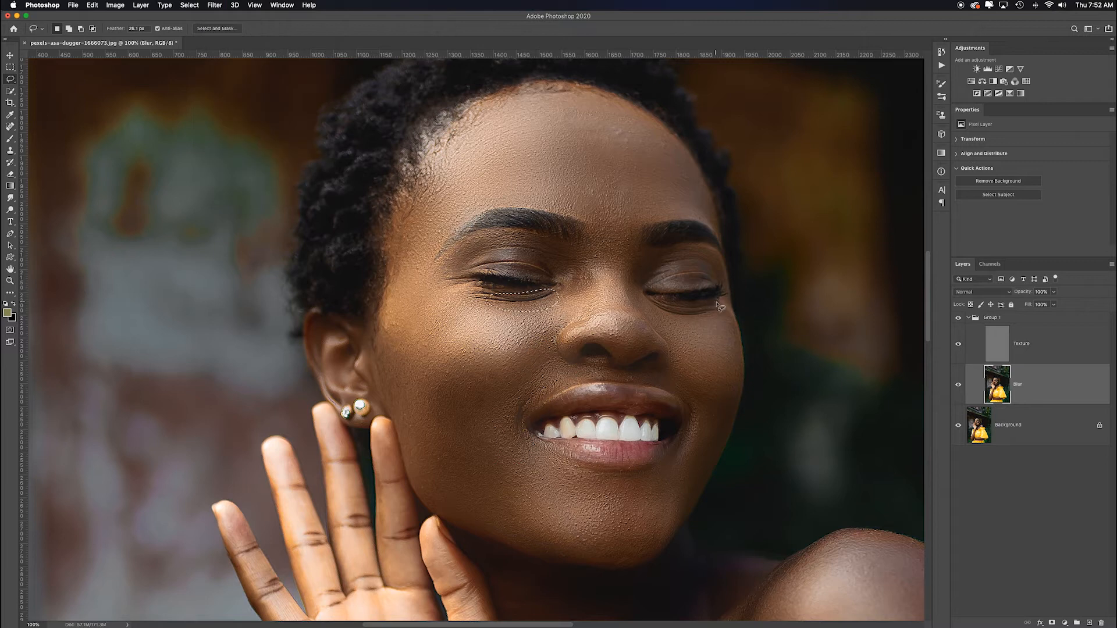
{"action": "mouse_move", "coordinate": [707, 307]}
{"action": "left_mouse_down"}
{"action": "mouse_move", "coordinate": [633, 290]}
{"action": "mouse_move", "coordinate": [681, 329]}
{"action": "mouse_move", "coordinate": [718, 299]}
{"action": "left_mouse_up"}
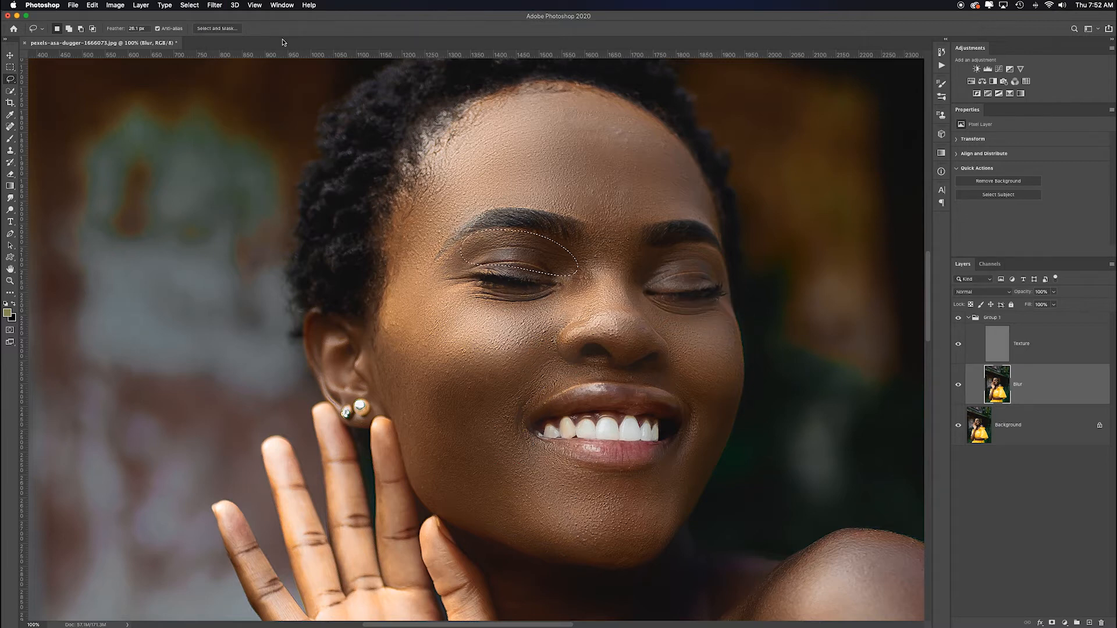
{"action": "key", "text": "super+d"}
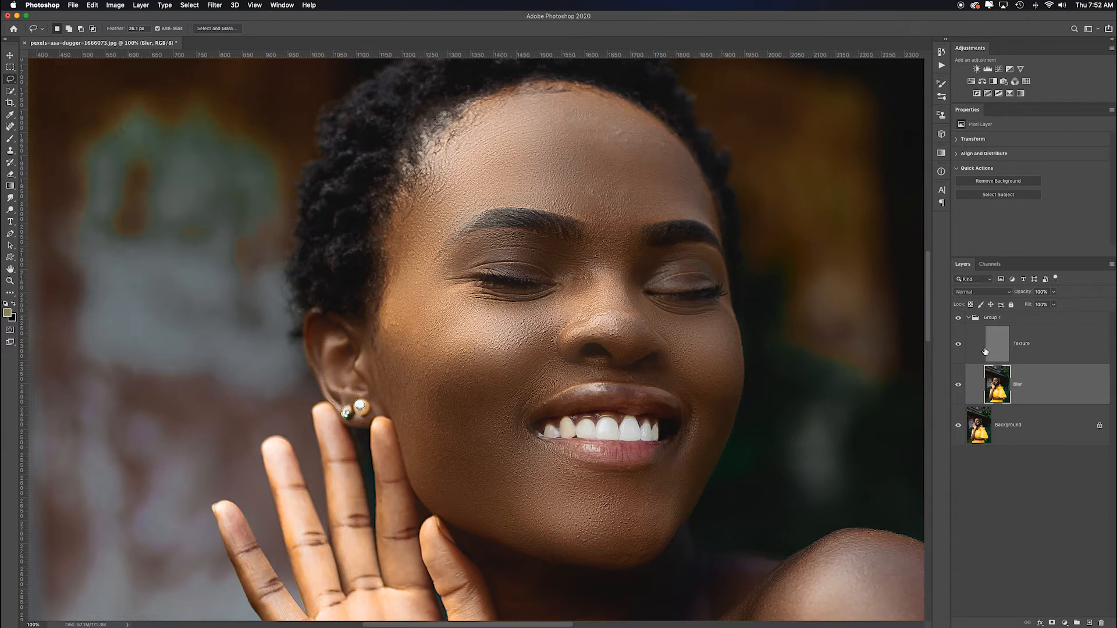
Step: Select the Texture layer and lower its opacity to about 59%
{"action": "left_click", "coordinate": [1051, 348]}
{"action": "left_click_drag", "start_coordinate": [1032, 295], "coordinate": [1014, 297]}
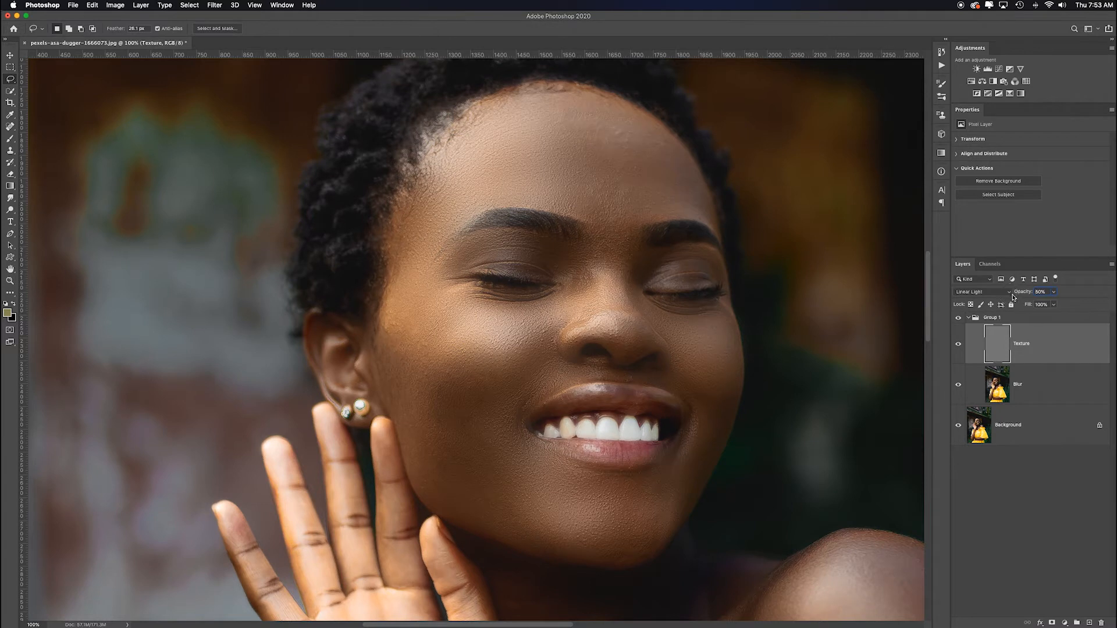
{"action": "left_click_drag", "start_coordinate": [1014, 296], "coordinate": [1019, 296]}
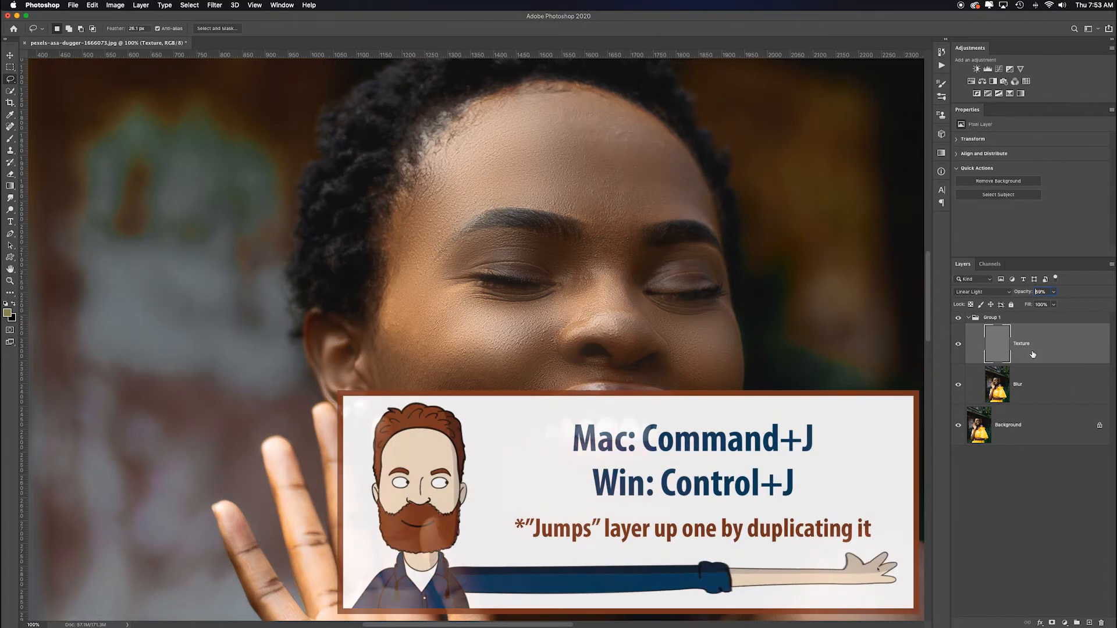
Step: Duplicate the Texture layer and add a black layer mask to the copy
{"action": "key", "text": "super+j"}
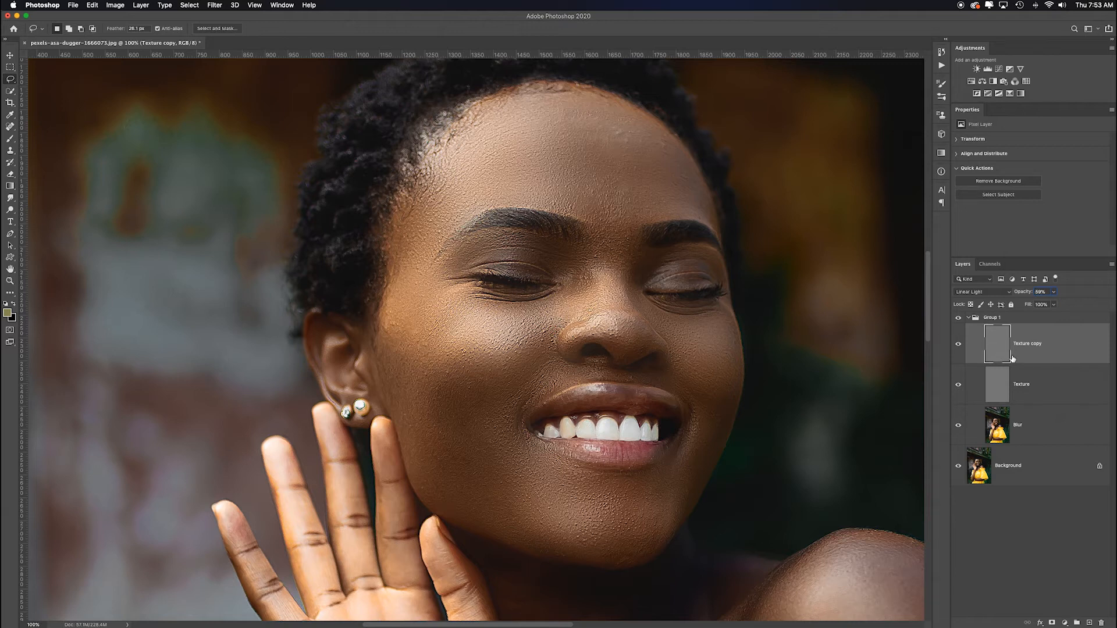
{"action": "left_click", "coordinate": [1052, 623], "text": "alt"}
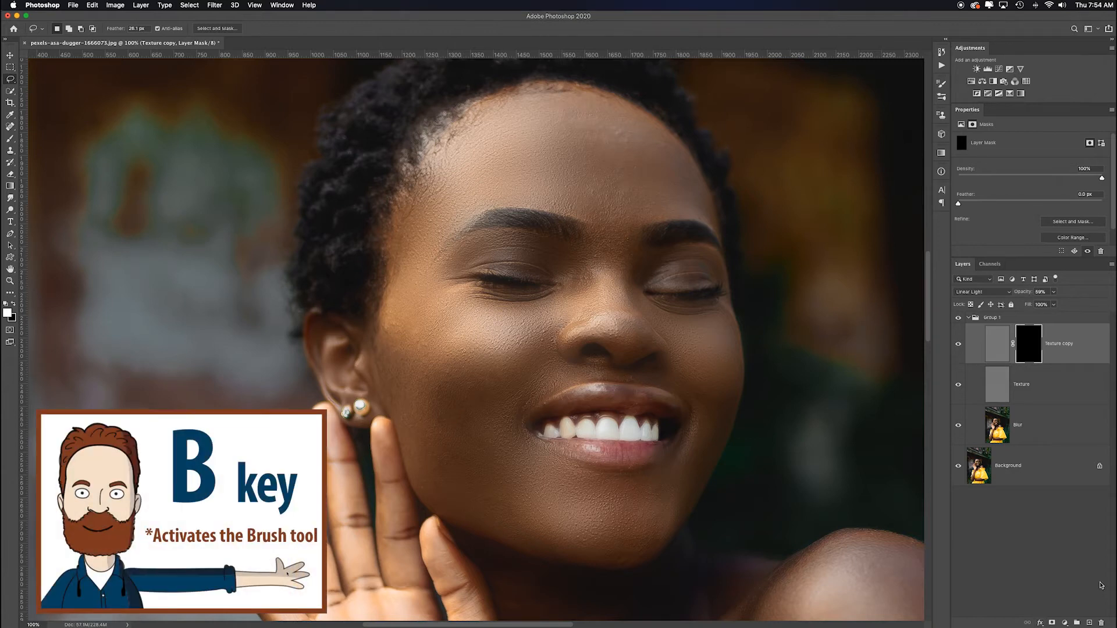
Step: Activate the Brush tool and swap the foreground and background colors, ending with white as the foreground
{"action": "key", "text": "b"}
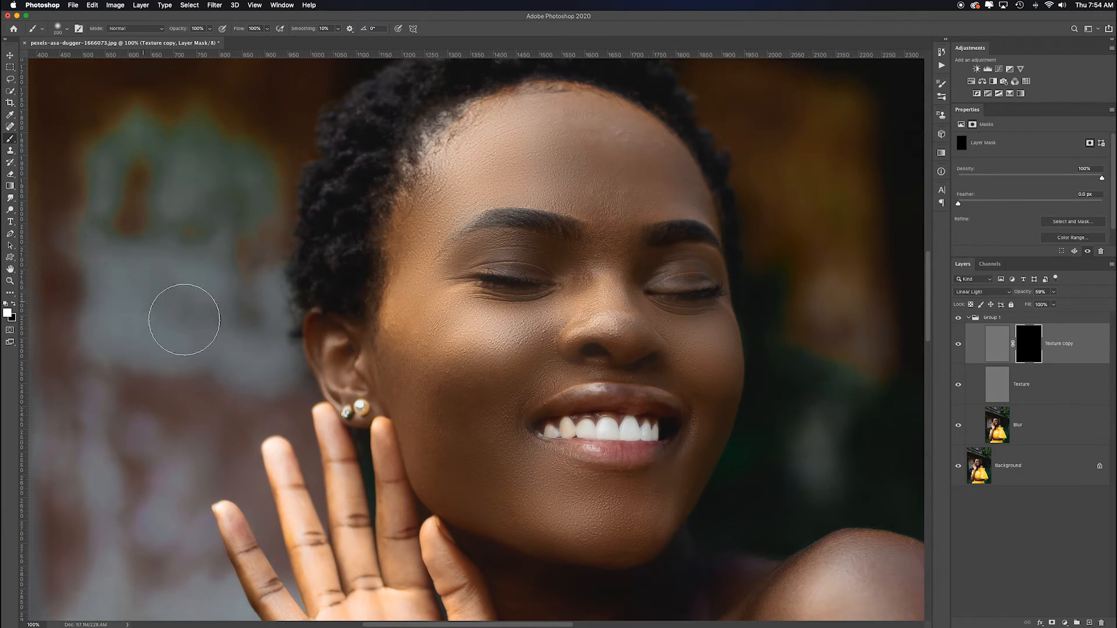
{"action": "left_click", "coordinate": [15, 305]}
{"action": "left_click", "coordinate": [15, 306]}
{"action": "left_click", "coordinate": [14, 306]}
{"action": "left_click", "coordinate": [14, 306]}
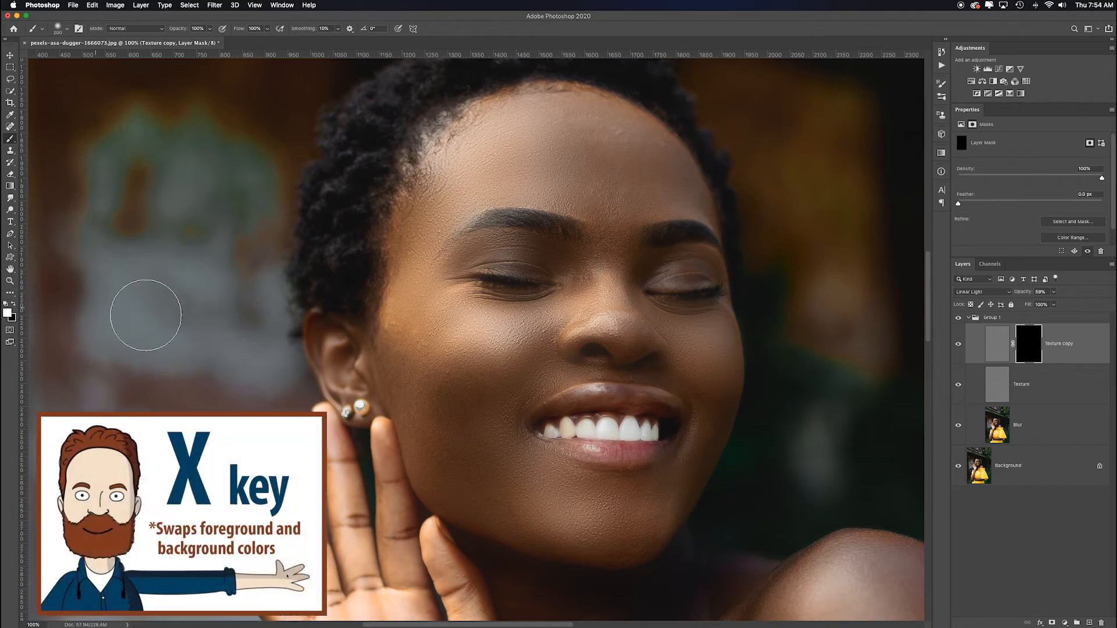
{"action": "scroll", "coordinate": [465, 366], "scroll_direction": "down", "scroll_amount": 3}
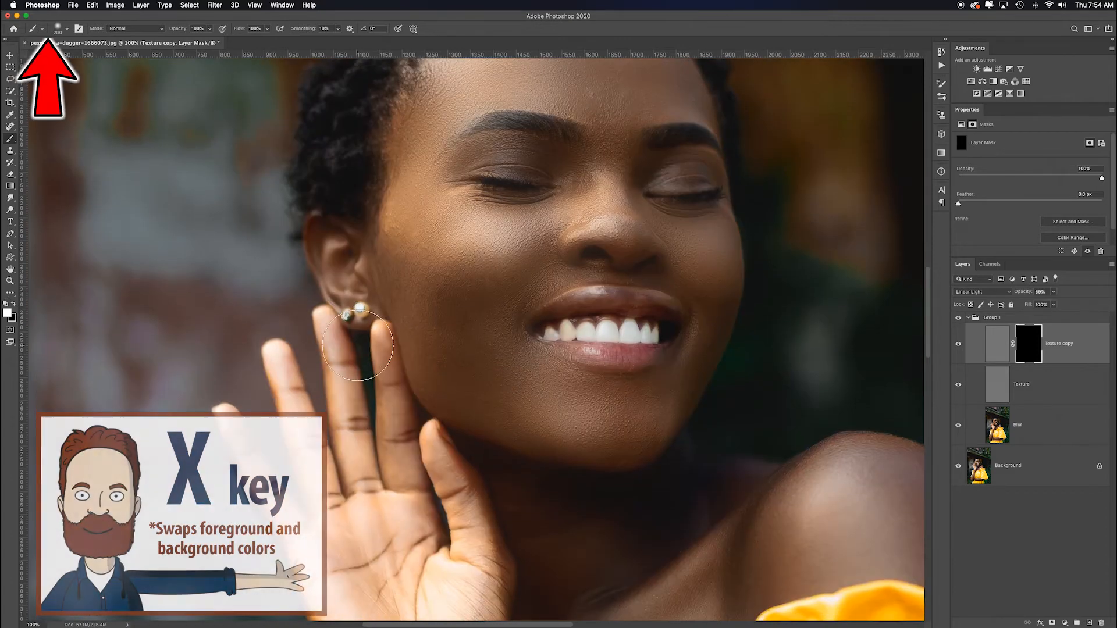
{"action": "scroll", "coordinate": [320, 335], "scroll_direction": "up", "scroll_amount": 3}
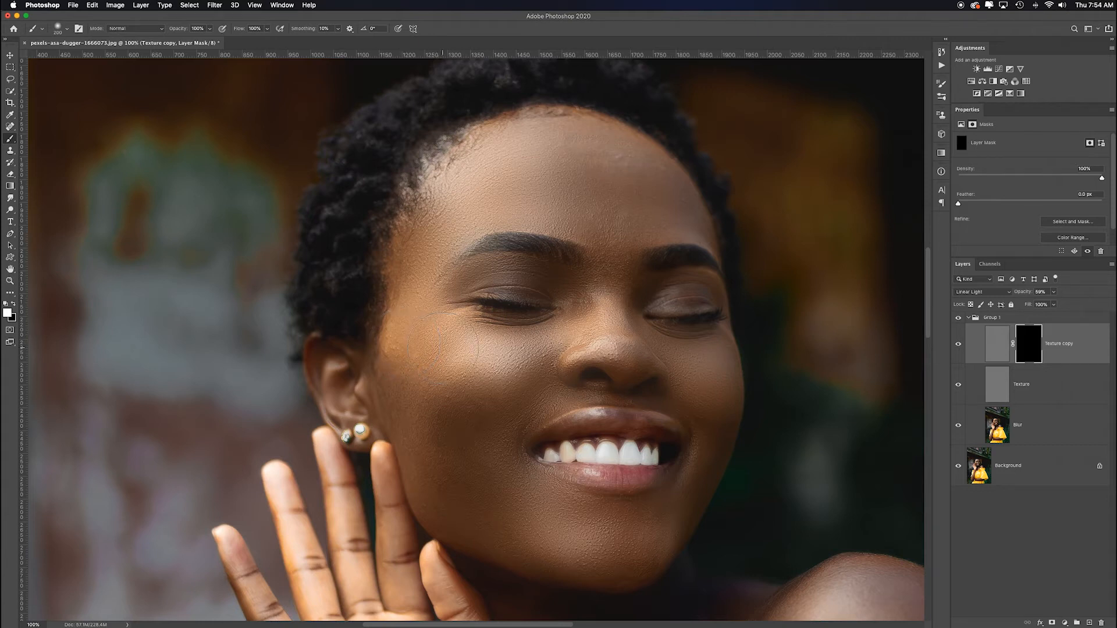
Step: Shrink the brush to about 70 px and paint white on the mask over the eyelashes of both eyes
{"action": "key", "text": "bracketleft"}
{"action": "key", "text": "bracketleft"}
{"action": "key", "text": "bracketleft"}
{"action": "key", "text": "bracketleft"}
{"action": "key", "text": "bracketleft"}
{"action": "key", "text": "bracketleft"}
{"action": "key", "text": "bracketleft"}
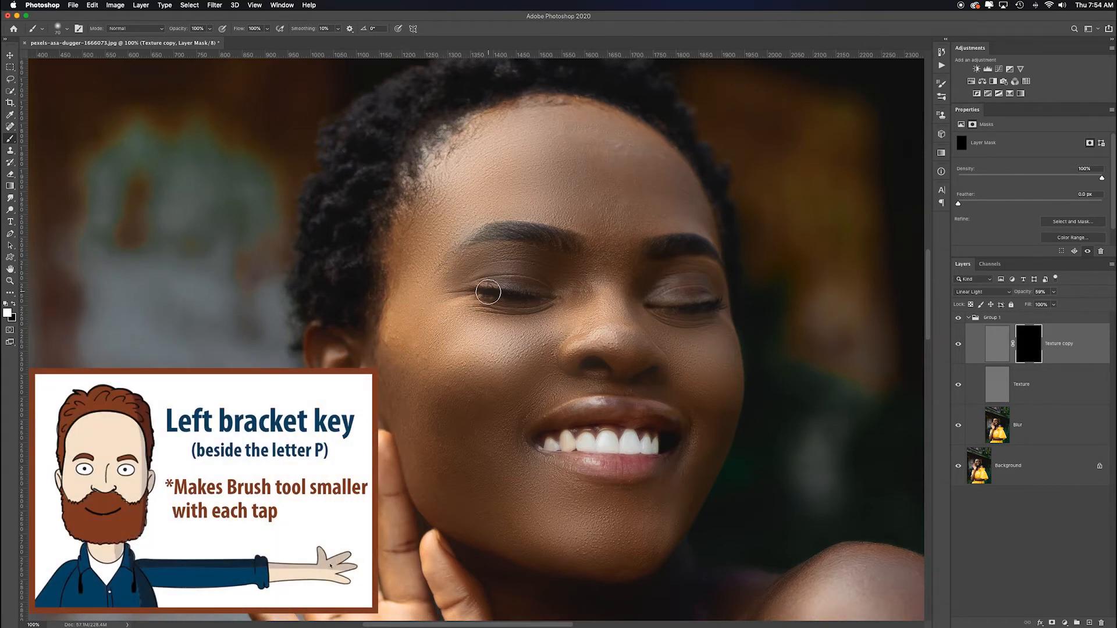
{"action": "left_click_drag", "start_coordinate": [465, 292], "coordinate": [466, 292]}
{"action": "left_click_drag", "start_coordinate": [647, 310], "coordinate": [717, 305]}
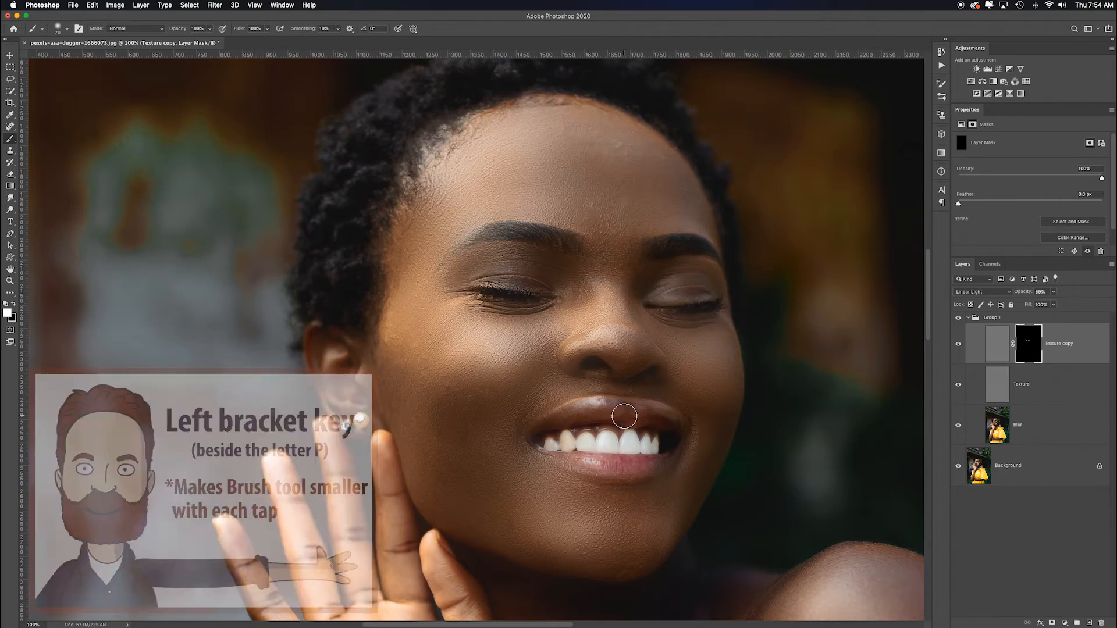
Step: Adjust the brush to smaller sizes and paint white on the mask over the nostrils, lips and eyebrows
{"action": "key", "text": "bracketleft"}
{"action": "key", "text": "bracketleft"}
{"action": "key", "text": "bracketleft"}
{"action": "key", "text": "bracketleft"}
{"action": "mouse_move", "coordinate": [596, 362]}
{"action": "left_mouse_down"}
{"action": "mouse_move", "coordinate": [583, 367]}
{"action": "mouse_move", "coordinate": [644, 369]}
{"action": "left_mouse_up"}
{"action": "key", "text": "bracketright"}
{"action": "key", "text": "bracketright"}
{"action": "mouse_move", "coordinate": [527, 228]}
{"action": "left_mouse_down"}
{"action": "mouse_move", "coordinate": [536, 229]}
{"action": "mouse_move", "coordinate": [480, 237]}
{"action": "left_mouse_up"}
Step: Enlarge the brush and paint white on the Texture copy mask over the hair
{"action": "key", "text": "space"}
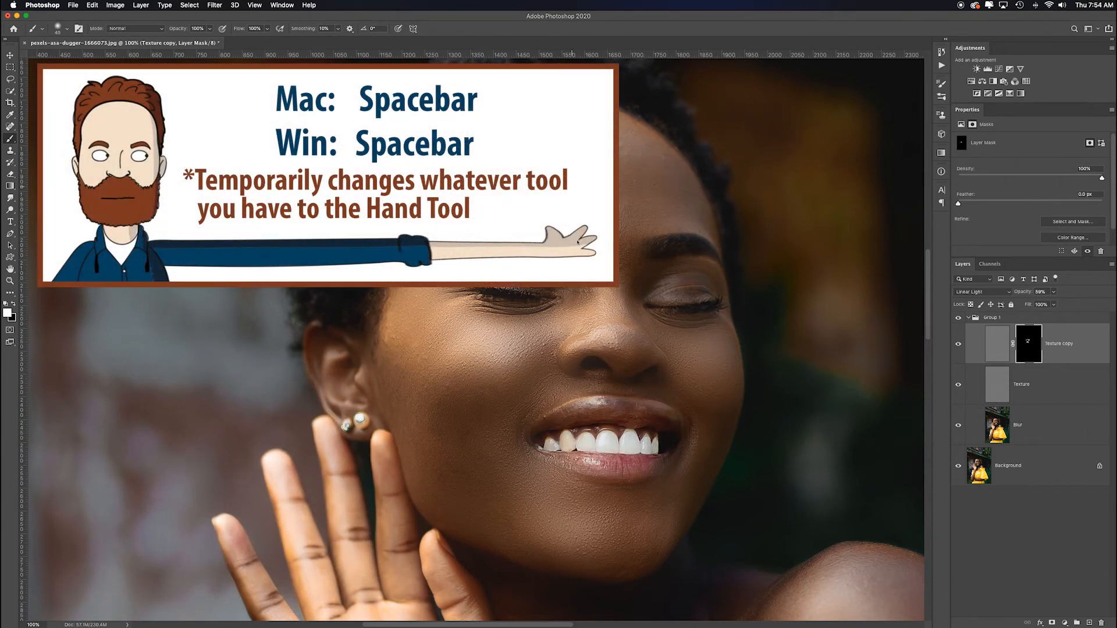
{"action": "left_click_drag", "start_coordinate": [572, 196], "coordinate": [572, 351]}
{"action": "key", "text": "bracketright"}
{"action": "key", "text": "bracketright"}
{"action": "key", "text": "bracketright"}
{"action": "key", "text": "bracketright"}
{"action": "key", "text": "bracketright"}
{"action": "key", "text": "bracketright"}
{"action": "key", "text": "bracketright"}
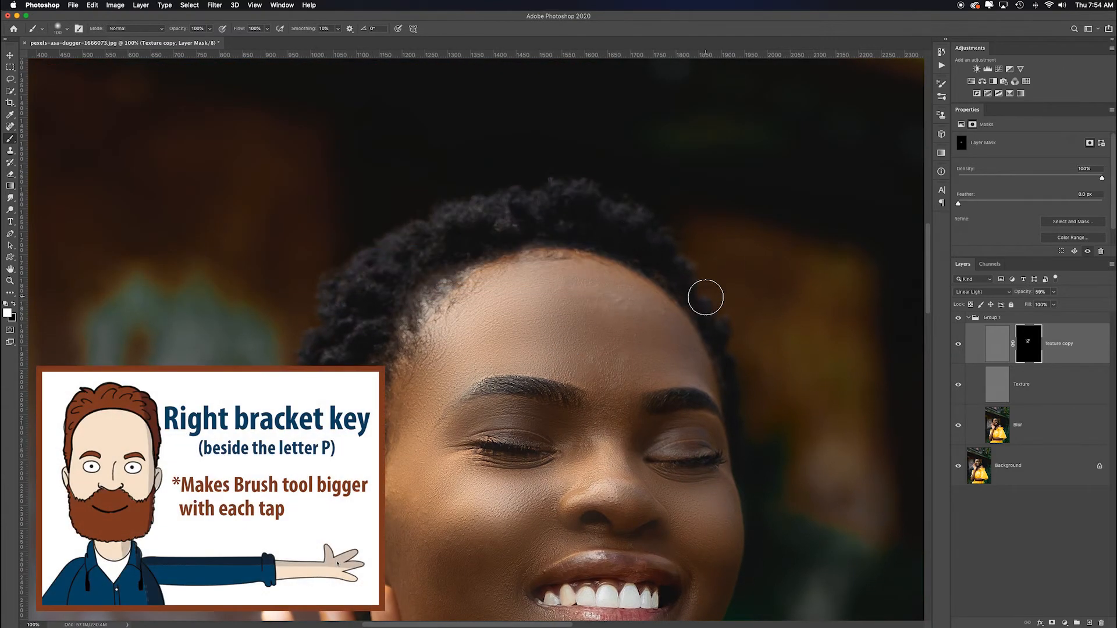
{"action": "mouse_move", "coordinate": [708, 303]}
{"action": "left_mouse_down"}
{"action": "mouse_move", "coordinate": [606, 212]}
{"action": "mouse_move", "coordinate": [333, 424]}
{"action": "left_mouse_up"}
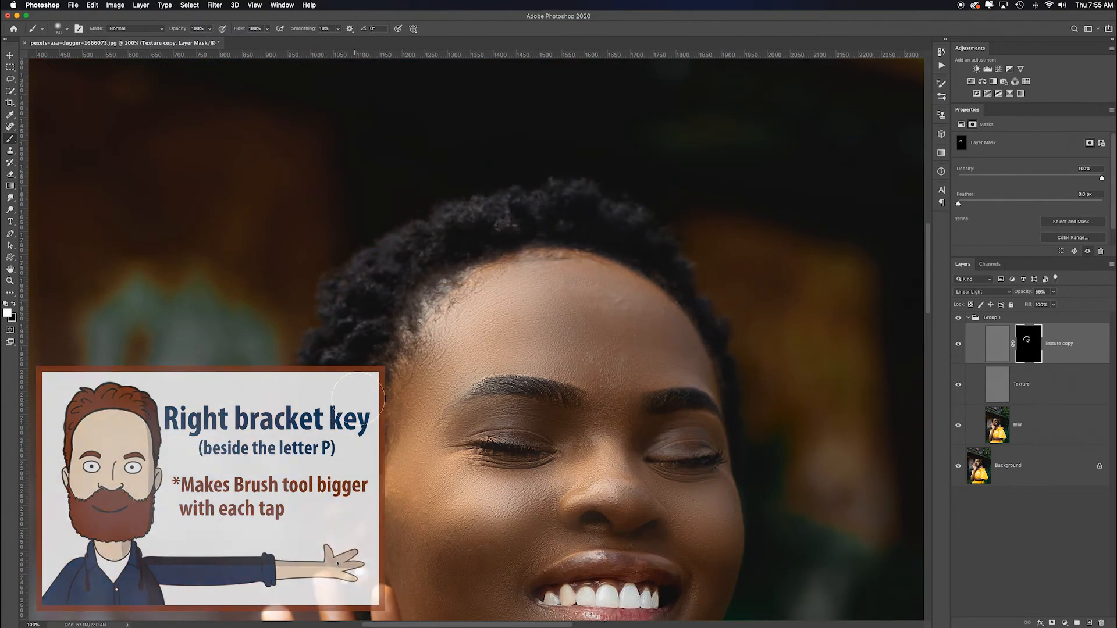
Step: Enlarge the brush to about 700 px and paint white on the mask over the yellow dress
{"action": "key", "text": "space"}
{"action": "mouse_move", "coordinate": [407, 479]}
{"action": "left_mouse_down"}
{"action": "mouse_move", "coordinate": [462, 252]}
{"action": "mouse_move", "coordinate": [464, 196]}
{"action": "mouse_move", "coordinate": [433, 81]}
{"action": "left_mouse_up"}
{"action": "mouse_move", "coordinate": [698, 451]}
{"action": "left_mouse_down"}
{"action": "mouse_move", "coordinate": [551, 183]}
{"action": "mouse_move", "coordinate": [528, 116]}
{"action": "left_mouse_up"}
{"action": "key", "text": "bracketright"}
{"action": "key", "text": "bracketright"}
{"action": "key", "text": "bracketright"}
{"action": "key", "text": "bracketright"}
{"action": "key", "text": "bracketright"}
{"action": "key", "text": "bracketright"}
{"action": "key", "text": "bracketright"}
{"action": "key", "text": "bracketright"}
{"action": "left_click_drag", "start_coordinate": [743, 210], "coordinate": [331, 500]}
{"action": "mouse_move", "coordinate": [544, 509]}
{"action": "left_mouse_down"}
{"action": "mouse_move", "coordinate": [549, 417]}
{"action": "mouse_move", "coordinate": [632, 186]}
{"action": "left_mouse_up"}
{"action": "mouse_move", "coordinate": [418, 273]}
{"action": "left_mouse_down"}
{"action": "mouse_move", "coordinate": [404, 330]}
{"action": "mouse_move", "coordinate": [722, 200]}
{"action": "left_mouse_up"}
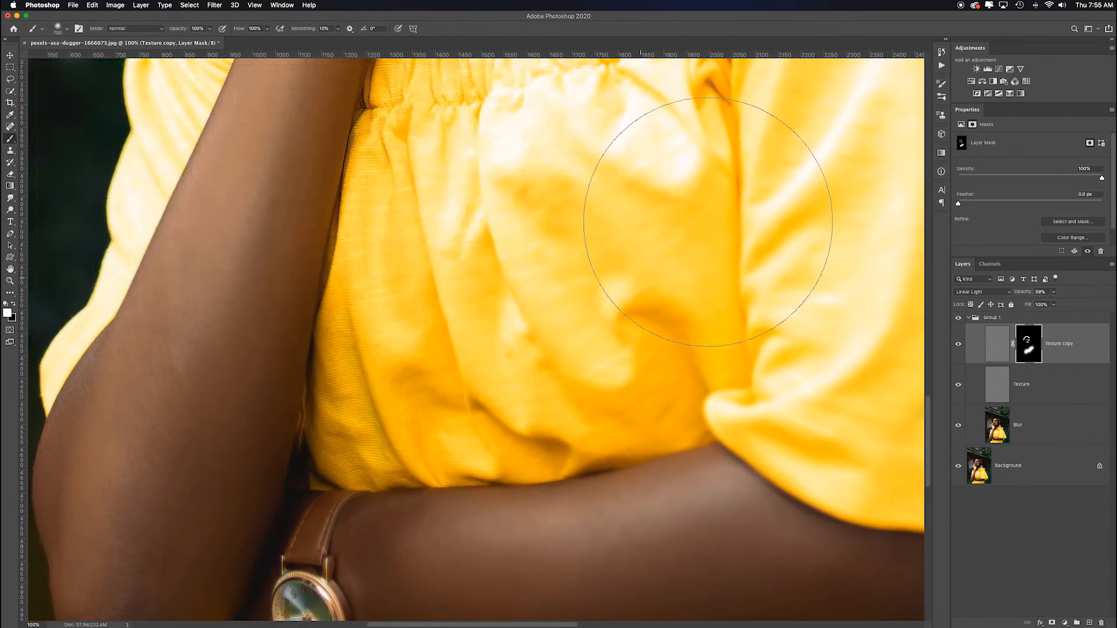
Step: Shrink the brush and paint white on the mask over the wristwatch and the part of the dress below the arm
{"action": "key", "text": "bracketleft"}
{"action": "key", "text": "bracketleft"}
{"action": "key", "text": "bracketleft"}
{"action": "key", "text": "bracketleft"}
{"action": "key", "text": "bracketleft"}
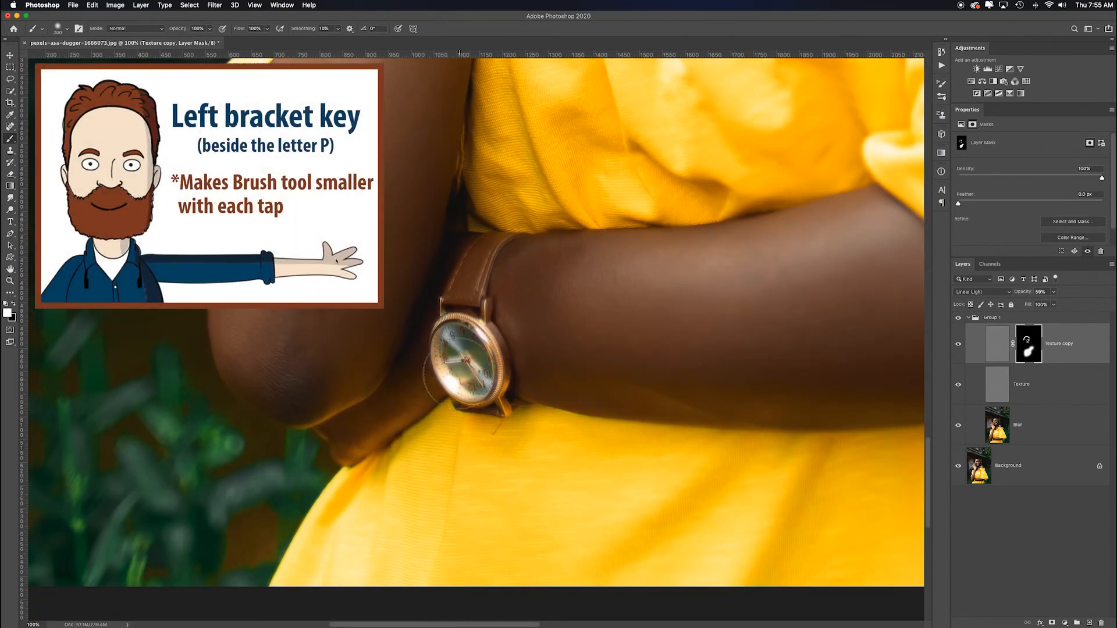
{"action": "key", "text": "bracketleft"}
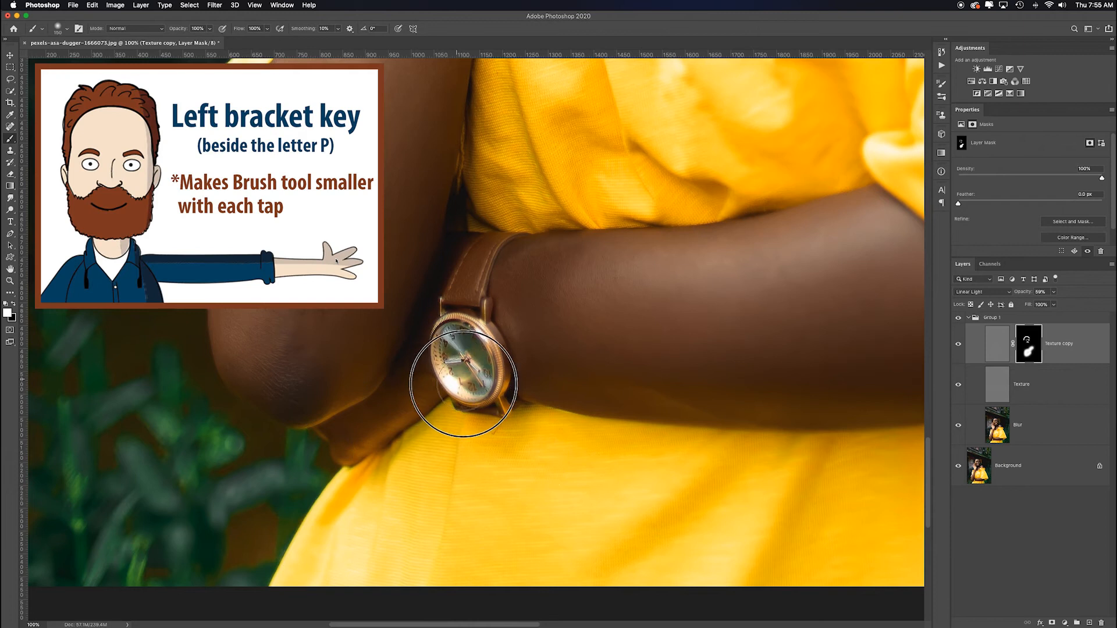
{"action": "mouse_move", "coordinate": [670, 515]}
{"action": "left_mouse_down"}
{"action": "mouse_move", "coordinate": [830, 484]}
{"action": "mouse_move", "coordinate": [810, 530]}
{"action": "left_mouse_up"}
Step: Collapse Group 1 and toggle its visibility off and on to compare the retouched portrait with the original
{"action": "mouse_move", "coordinate": [615, 244]}
{"action": "left_mouse_down"}
{"action": "mouse_move", "coordinate": [531, 584]}
{"action": "mouse_move", "coordinate": [541, 624]}
{"action": "left_mouse_up"}
{"action": "left_click_drag", "start_coordinate": [586, 337], "coordinate": [548, 543]}
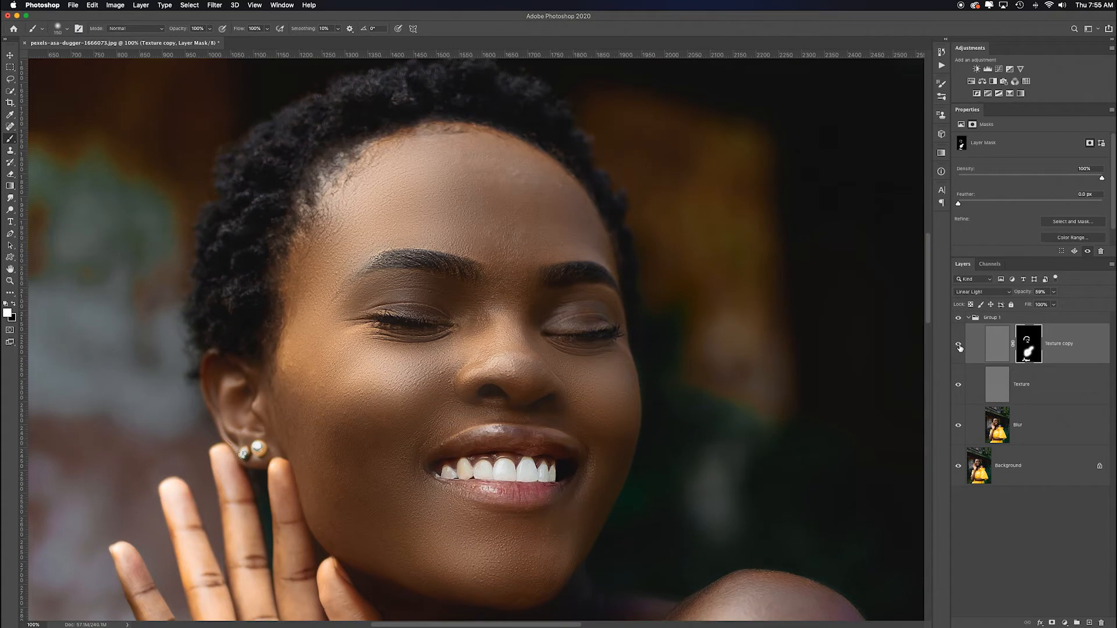
{"action": "left_click", "coordinate": [968, 318]}
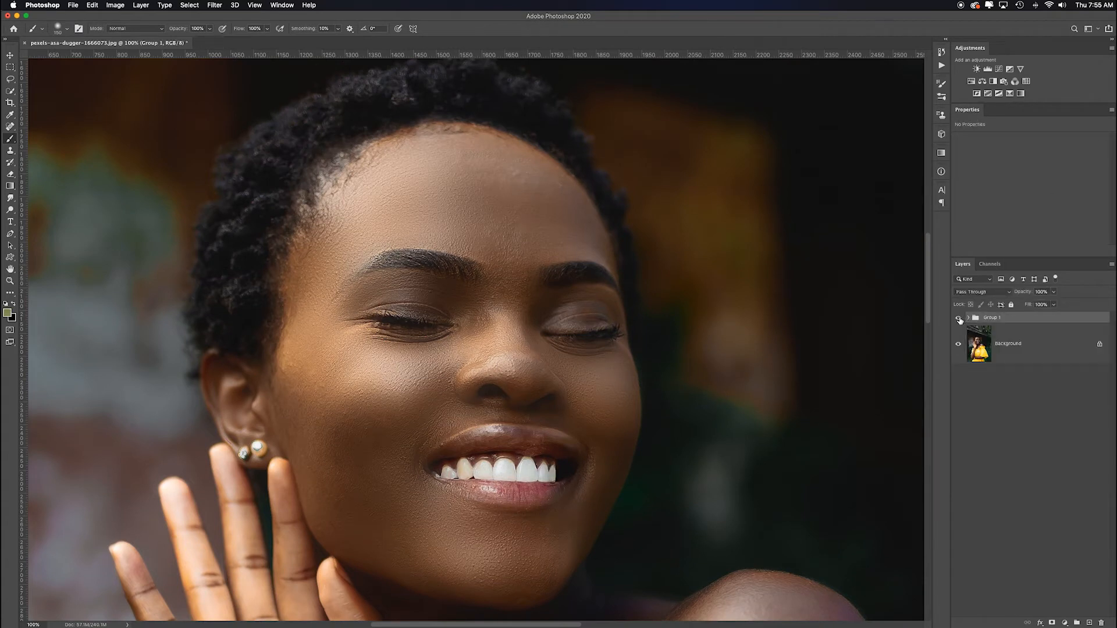
{"action": "left_click", "coordinate": [959, 318]}
{"action": "left_click", "coordinate": [959, 317]}
{"action": "key", "text": "super+0"}
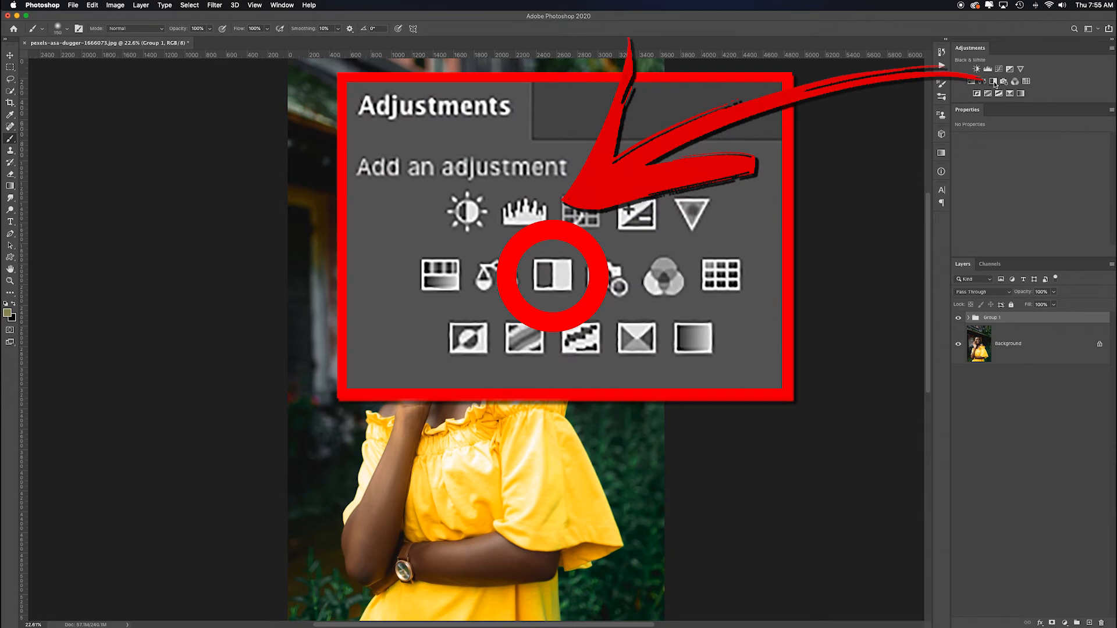
Step: Add a Black & White adjustment above Group 1 with Reds at 88 and Yellows at 59, and stamp all visible layers into a new top layer
{"action": "left_click", "coordinate": [994, 82]}
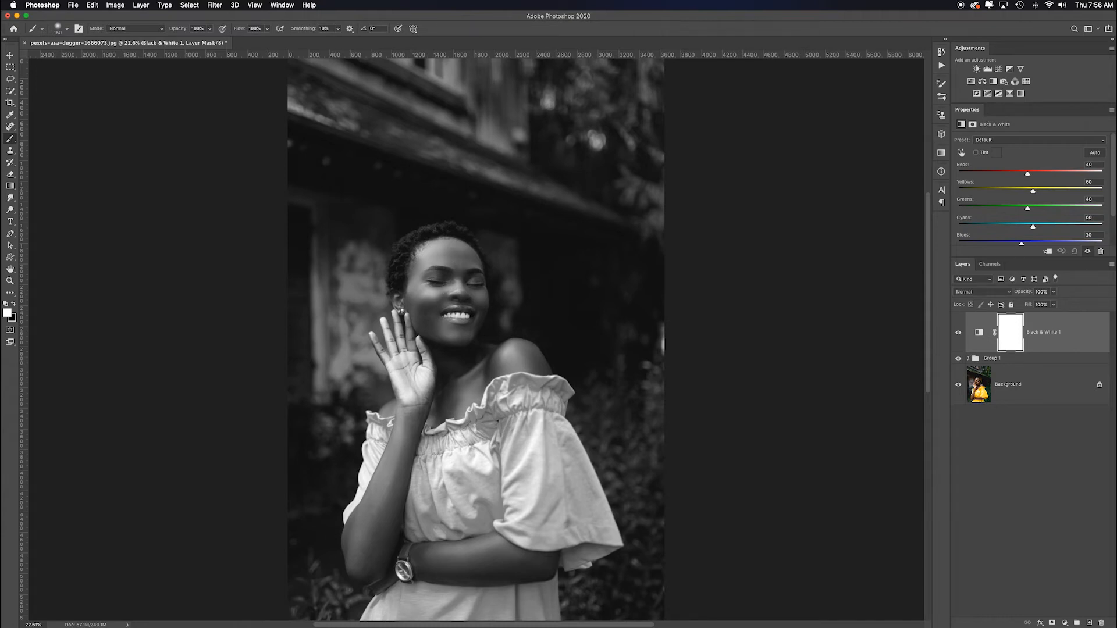
{"action": "scroll", "coordinate": [768, 207], "scroll_direction": "down", "scroll_amount": 3}
{"action": "scroll", "coordinate": [769, 208], "scroll_direction": "up", "scroll_amount": 3}
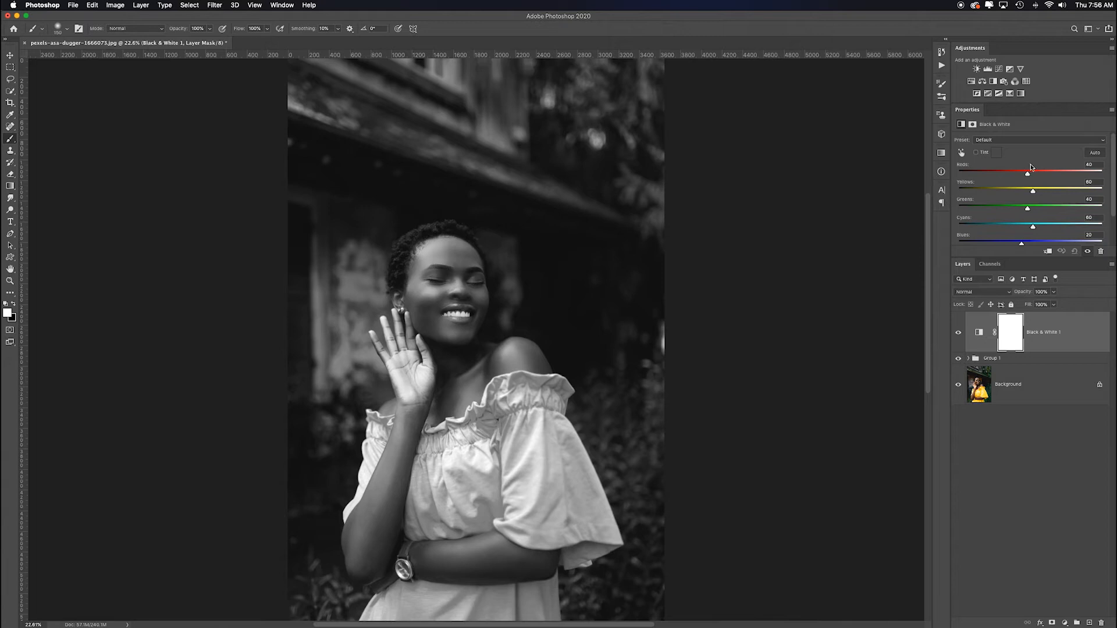
{"action": "mouse_move", "coordinate": [1028, 174]}
{"action": "left_mouse_down"}
{"action": "mouse_move", "coordinate": [1041, 174]}
{"action": "mouse_move", "coordinate": [1034, 192]}
{"action": "left_mouse_up"}
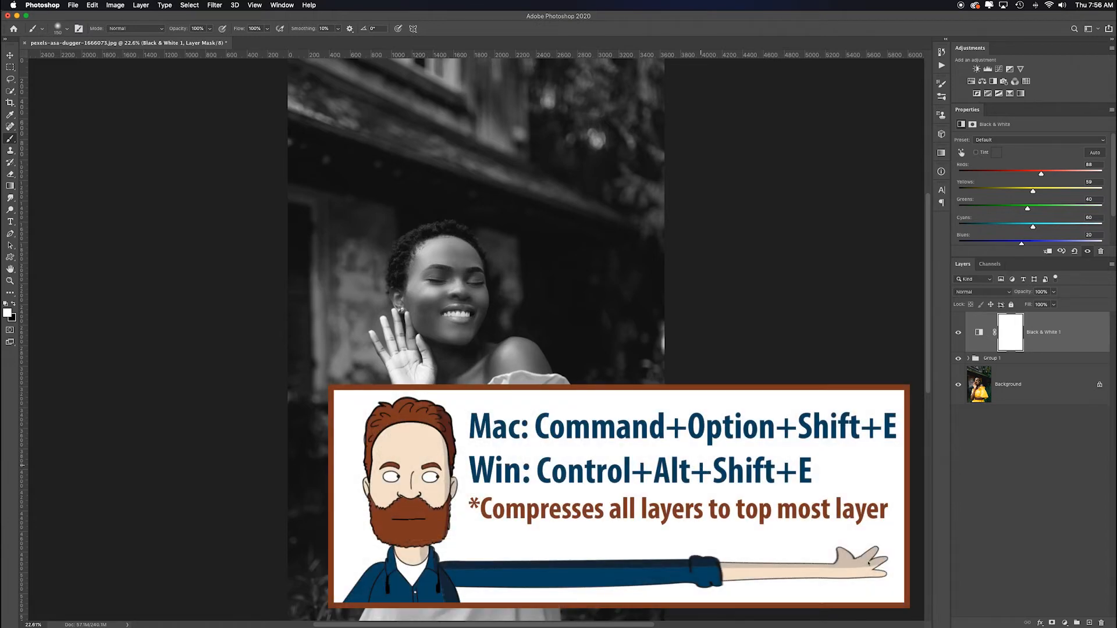
{"action": "key", "text": "super+alt+shift+e"}
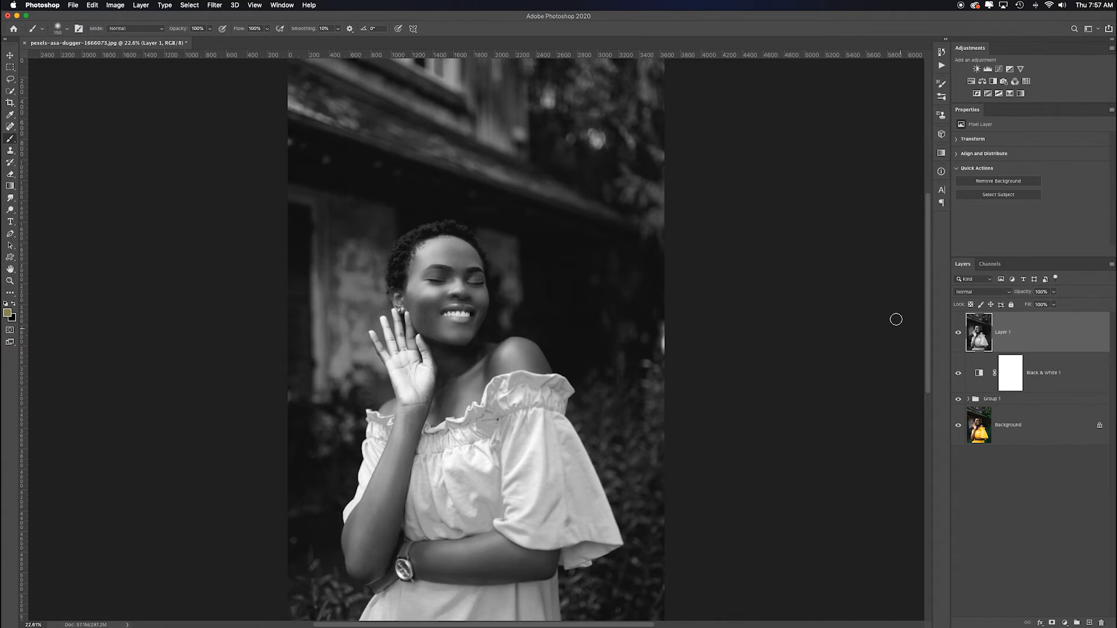
Step: Crop the image to a 4:5 (8:10) ratio, framing the woman from above her head to below the wristwatch
{"action": "scroll", "coordinate": [851, 324], "scroll_direction": "up", "scroll_amount": 3}
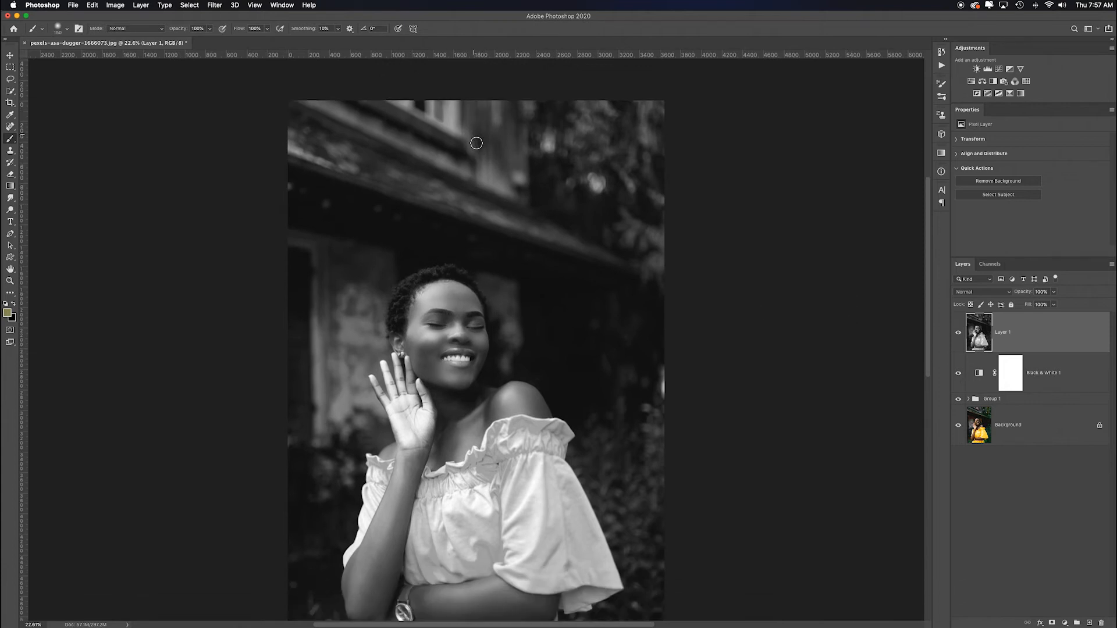
{"action": "scroll", "coordinate": [486, 178], "scroll_direction": "down", "scroll_amount": 3}
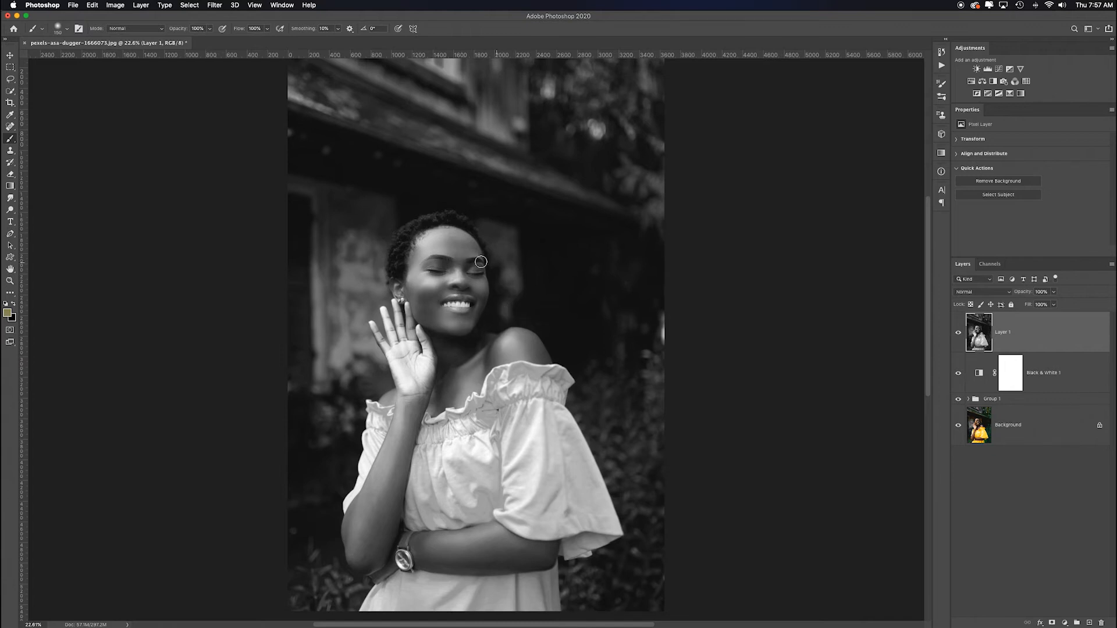
{"action": "scroll", "coordinate": [551, 289], "scroll_direction": "down", "scroll_amount": 3}
{"action": "scroll", "coordinate": [552, 289], "scroll_direction": "up", "scroll_amount": 4}
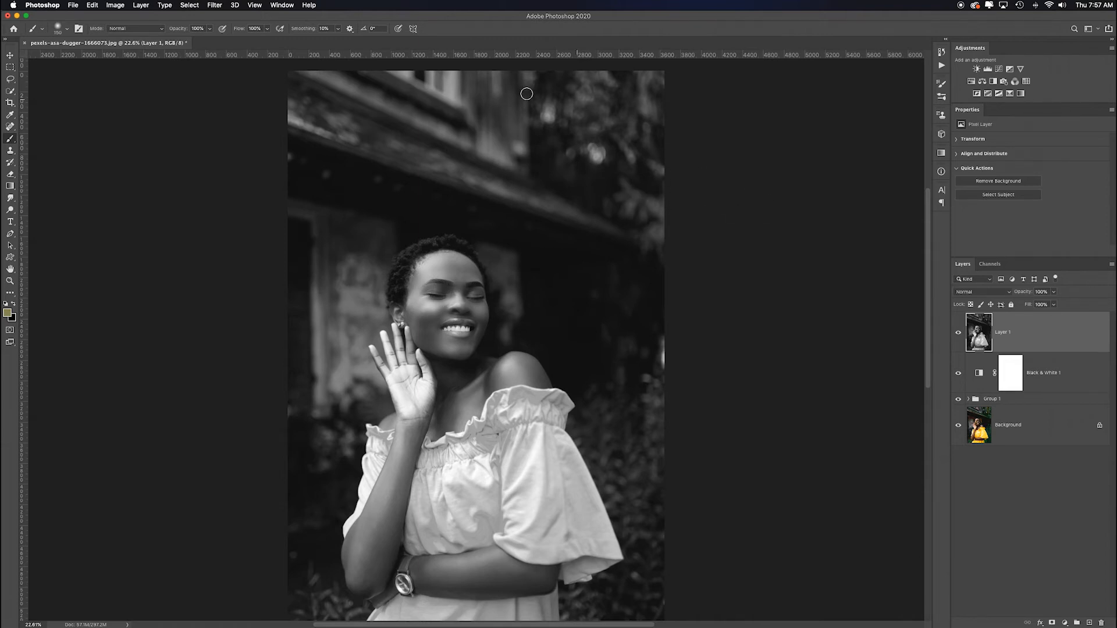
{"action": "key", "text": "c"}
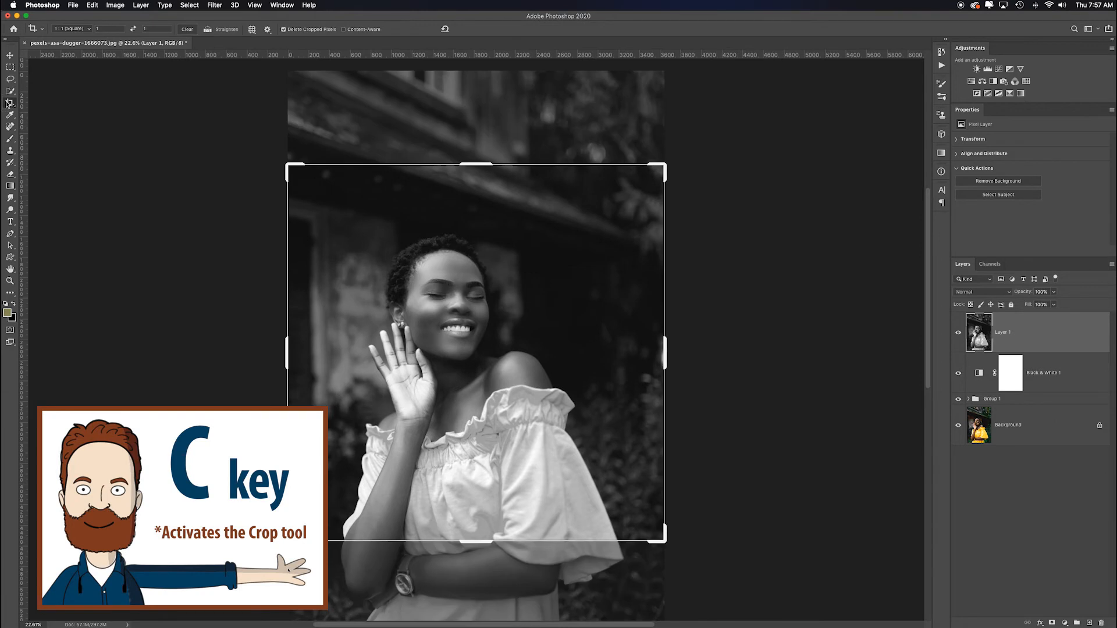
{"action": "left_click", "coordinate": [89, 30]}
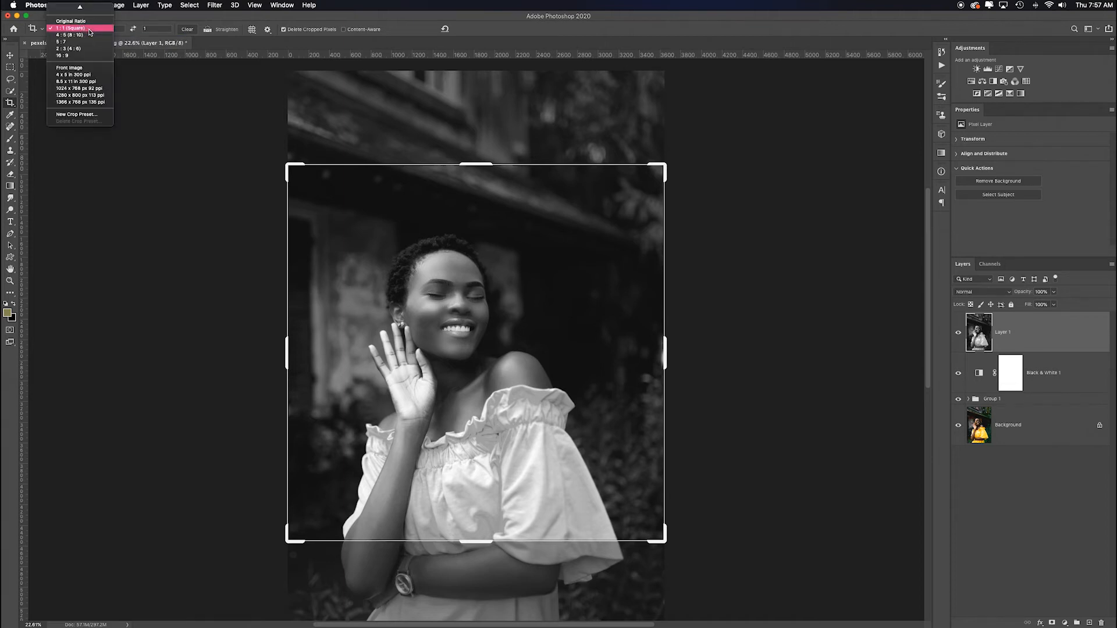
{"action": "left_click", "coordinate": [88, 35]}
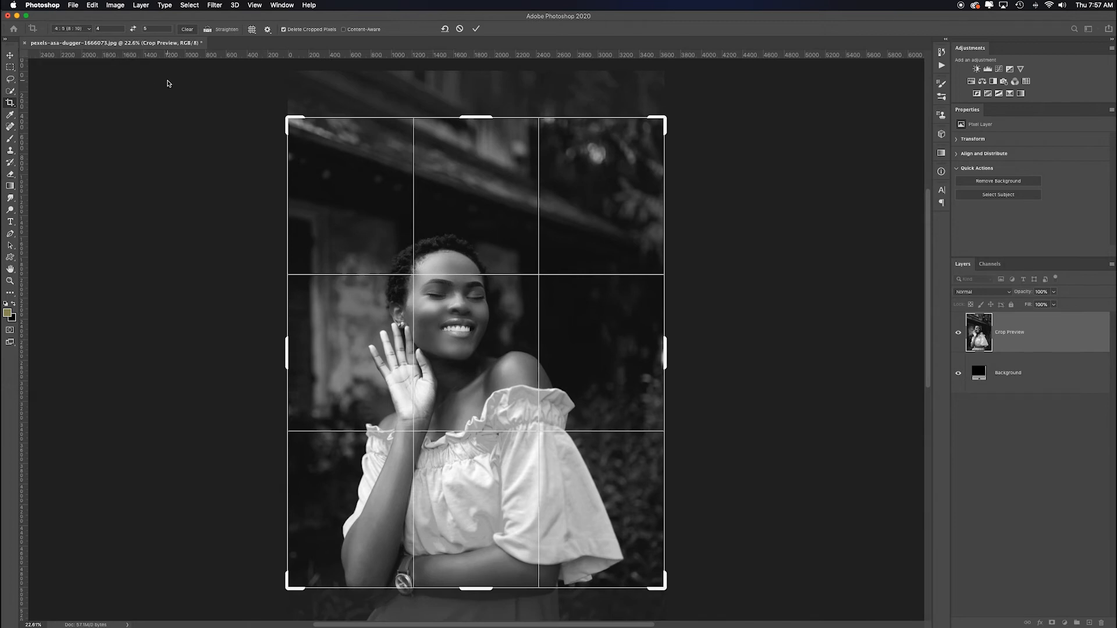
{"action": "mouse_move", "coordinate": [474, 345]}
{"action": "left_mouse_down"}
{"action": "mouse_move", "coordinate": [454, 308]}
{"action": "mouse_move", "coordinate": [469, 269]}
{"action": "mouse_move", "coordinate": [467, 326]}
{"action": "left_mouse_up"}
{"action": "left_click_drag", "start_coordinate": [292, 120], "coordinate": [297, 124]}
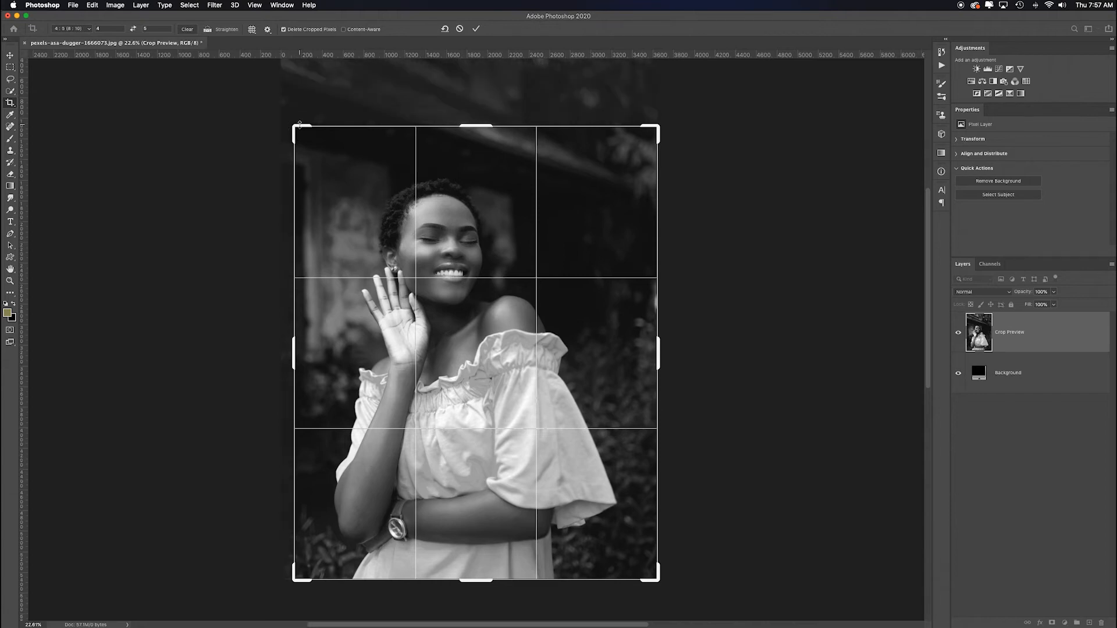
{"action": "key", "text": "Return"}
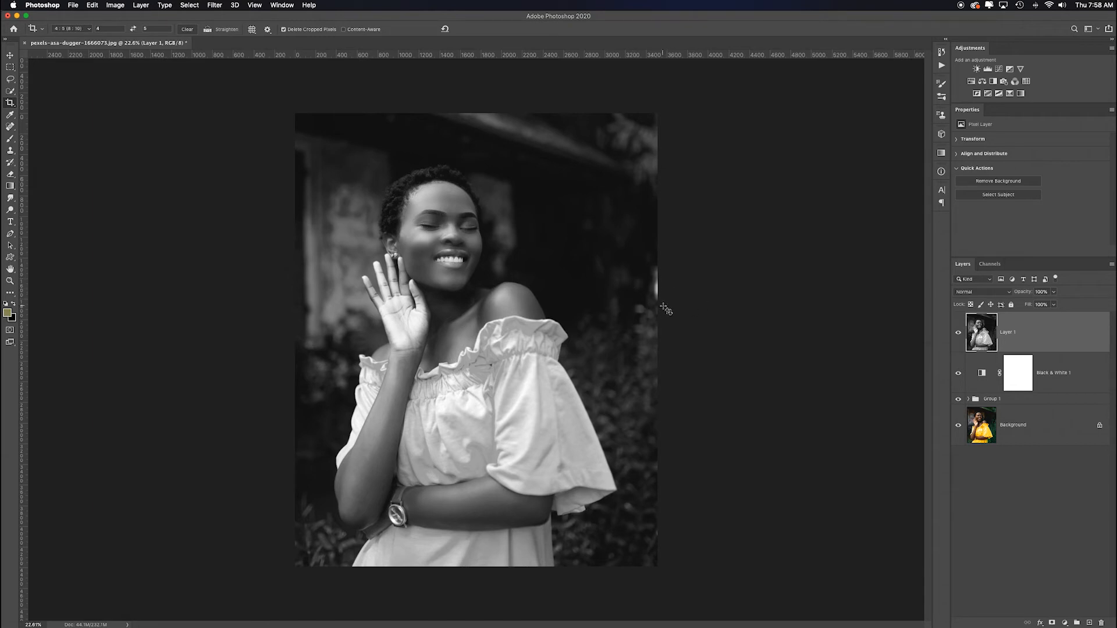
Step: Clone dark background foliage over the bright spot on the photo's right edge with the Clone Stamp tool
{"action": "key", "text": "s"}
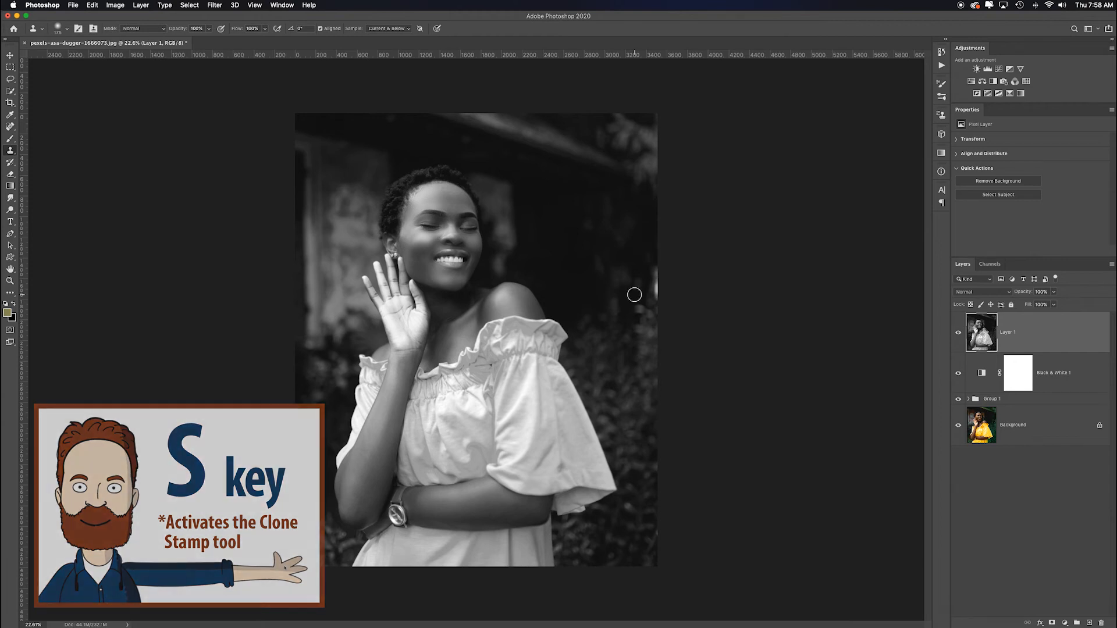
{"action": "left_click", "coordinate": [628, 258], "text": "alt"}
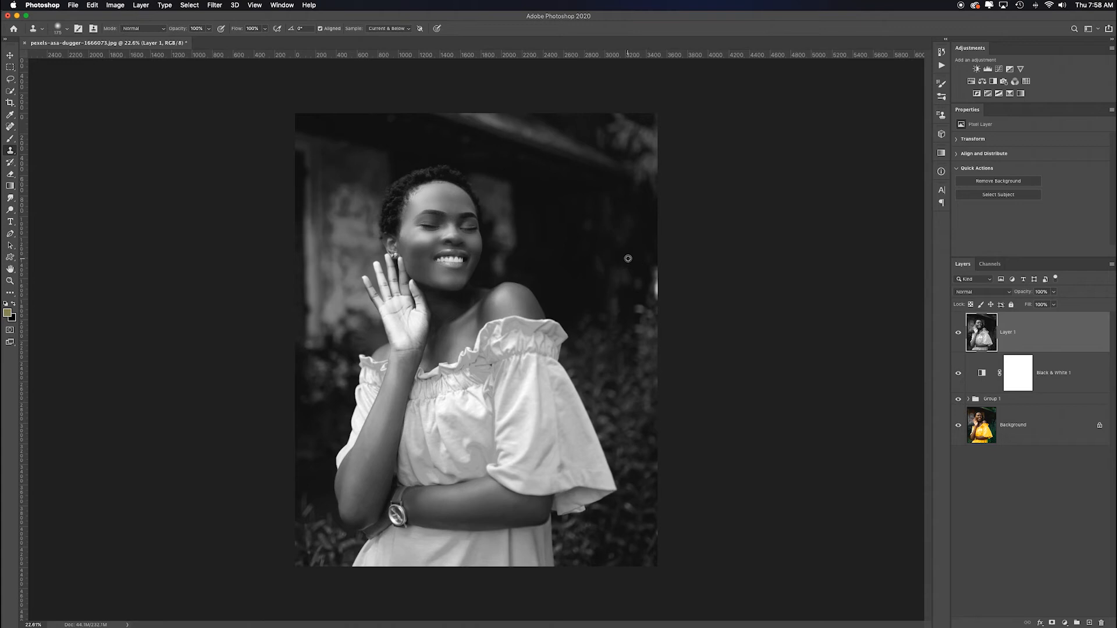
{"action": "left_click_drag", "start_coordinate": [654, 268], "coordinate": [657, 299]}
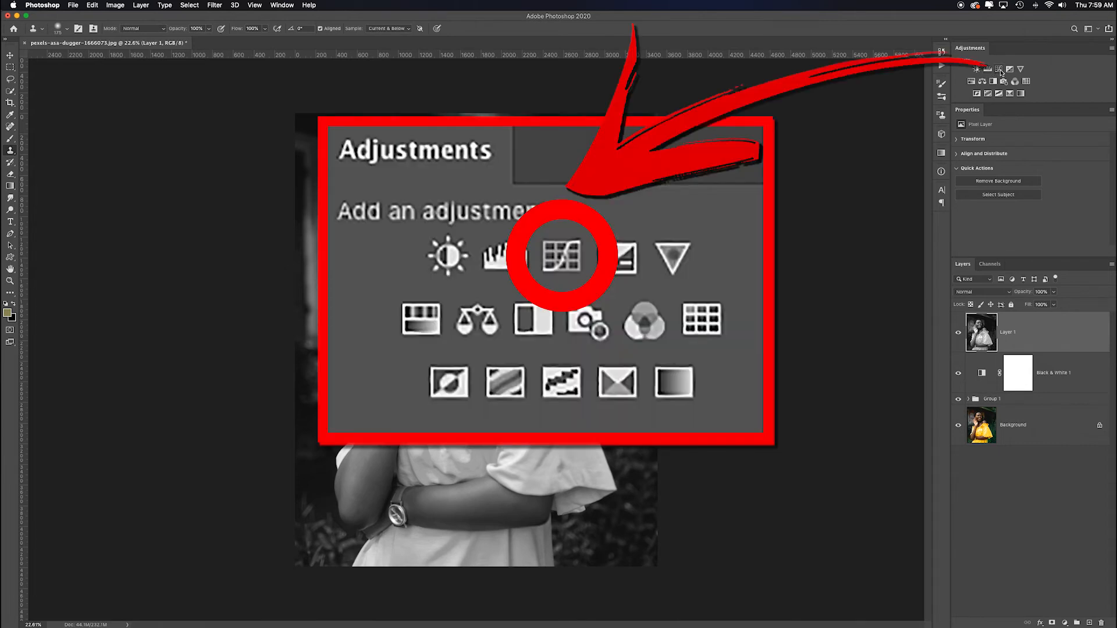
Step: Add a Curves adjustment layer above Layer 1 and enlarge its properties area to show the whole curve
{"action": "left_click", "coordinate": [1000, 70]}
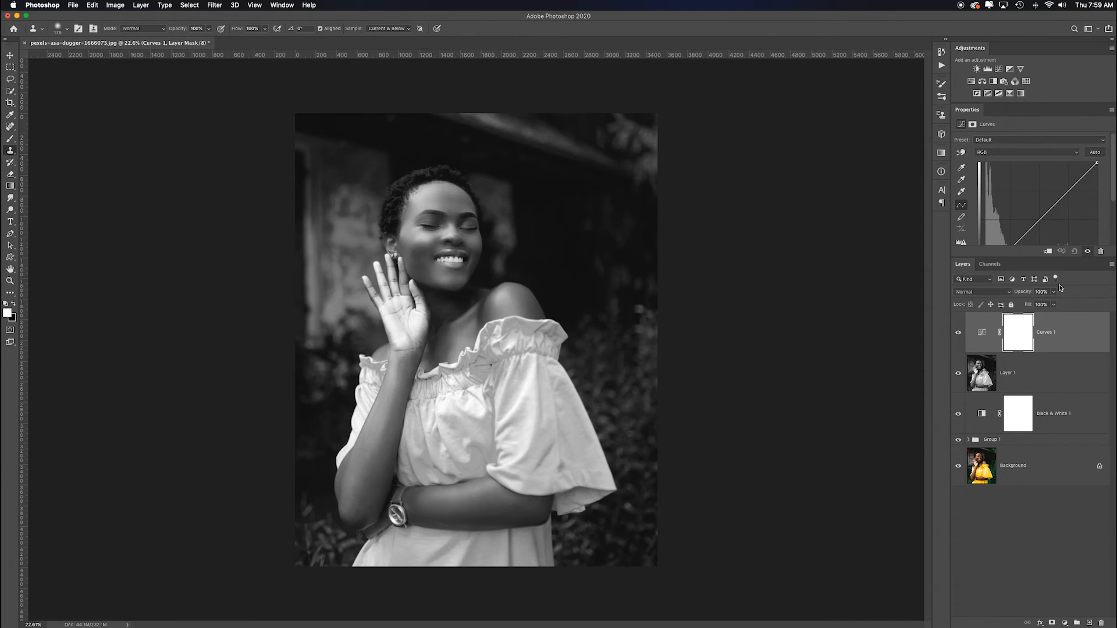
{"action": "left_click_drag", "start_coordinate": [1037, 324], "coordinate": [1037, 317]}
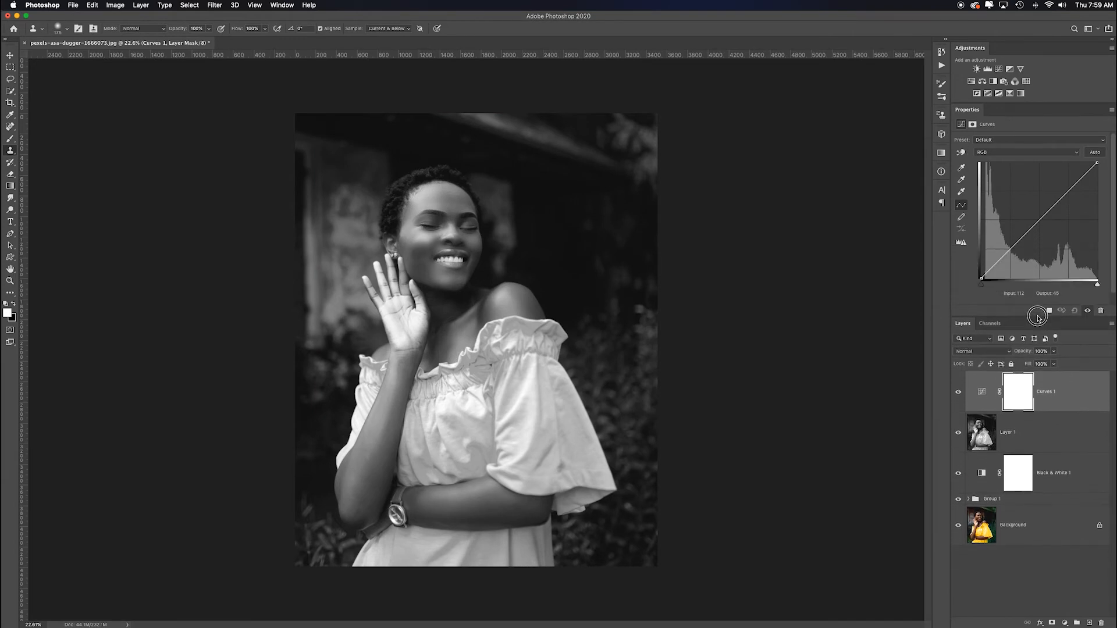
{"action": "left_click", "coordinate": [981, 286]}
{"action": "mouse_move", "coordinate": [981, 280]}
{"action": "left_mouse_down"}
{"action": "mouse_move", "coordinate": [982, 165]}
{"action": "mouse_move", "coordinate": [976, 299]}
{"action": "left_mouse_up"}
{"action": "left_click_drag", "start_coordinate": [983, 283], "coordinate": [975, 264]}
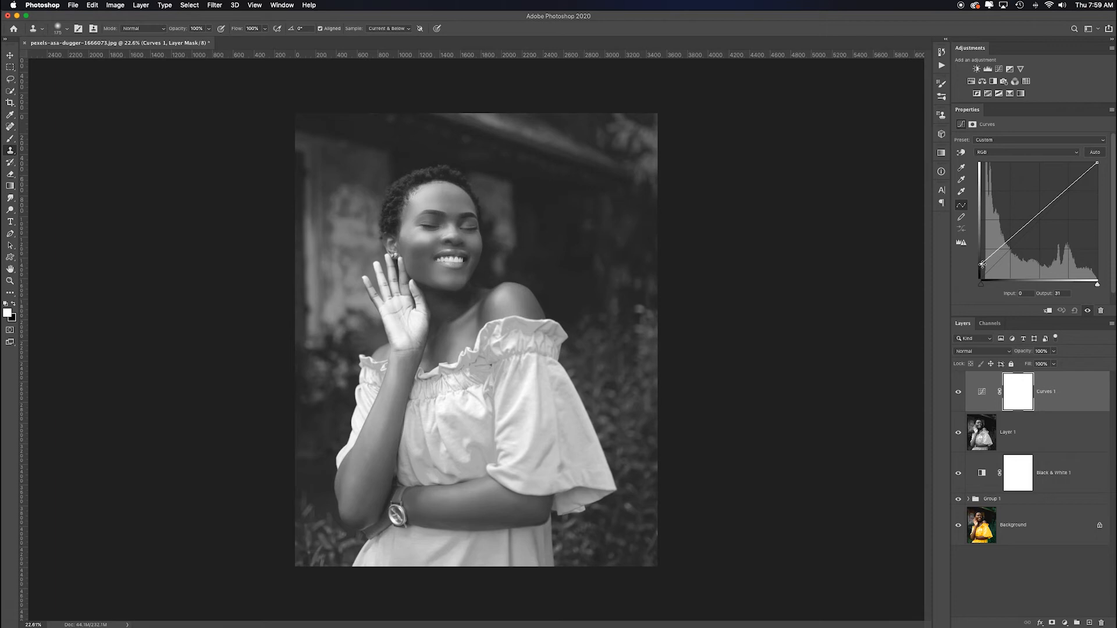
{"action": "left_click_drag", "start_coordinate": [982, 265], "coordinate": [981, 278]}
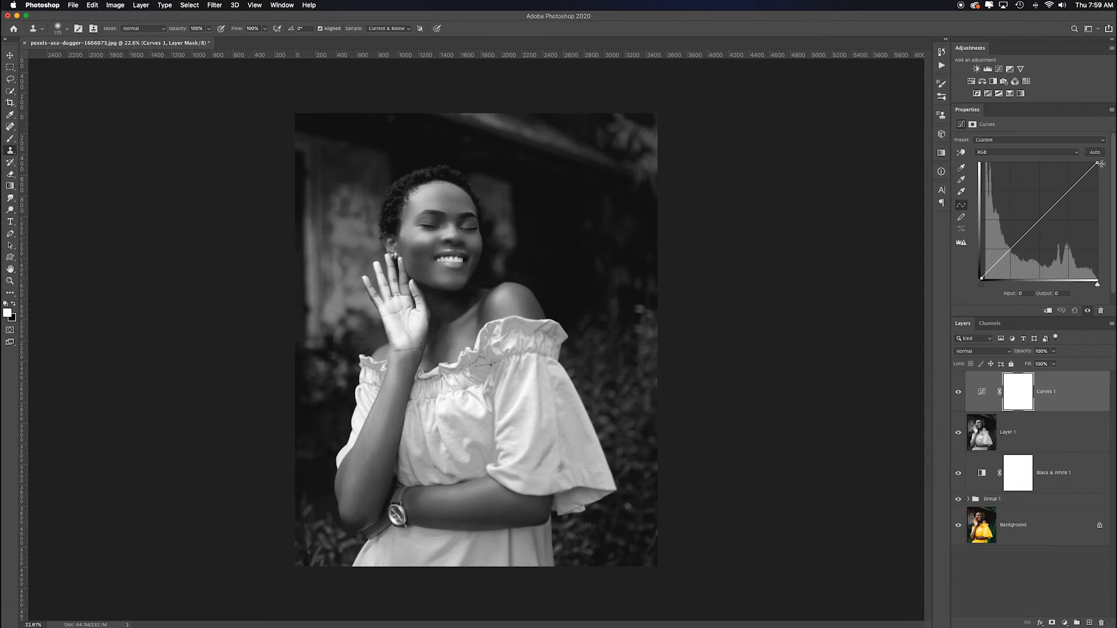
Step: Lower the curve's white point to an output of 213 and invert the Curves 1 mask to black
{"action": "left_click_drag", "start_coordinate": [1098, 163], "coordinate": [1098, 187]}
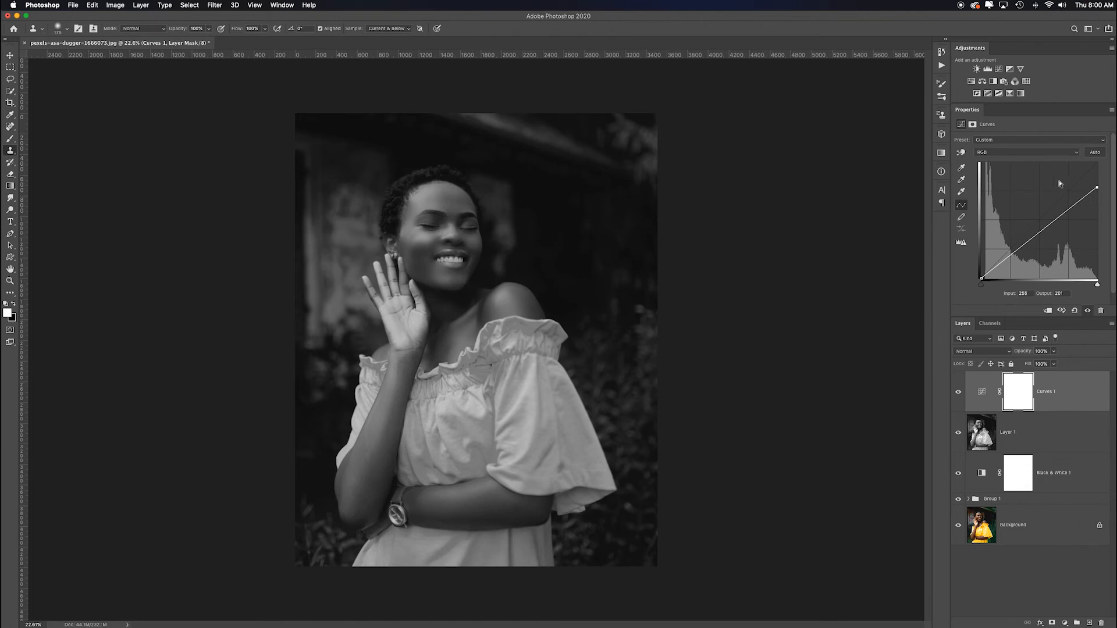
{"action": "left_click_drag", "start_coordinate": [1098, 188], "coordinate": [1098, 183]}
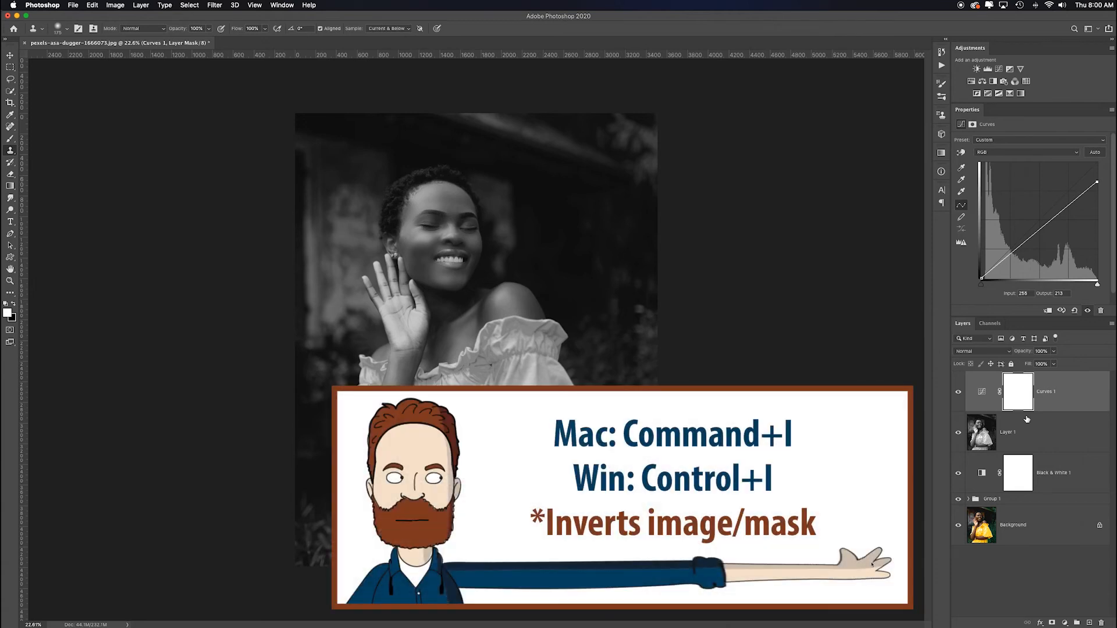
{"action": "left_click", "coordinate": [111, 7]}
{"action": "mouse_move", "coordinate": [168, 32]}
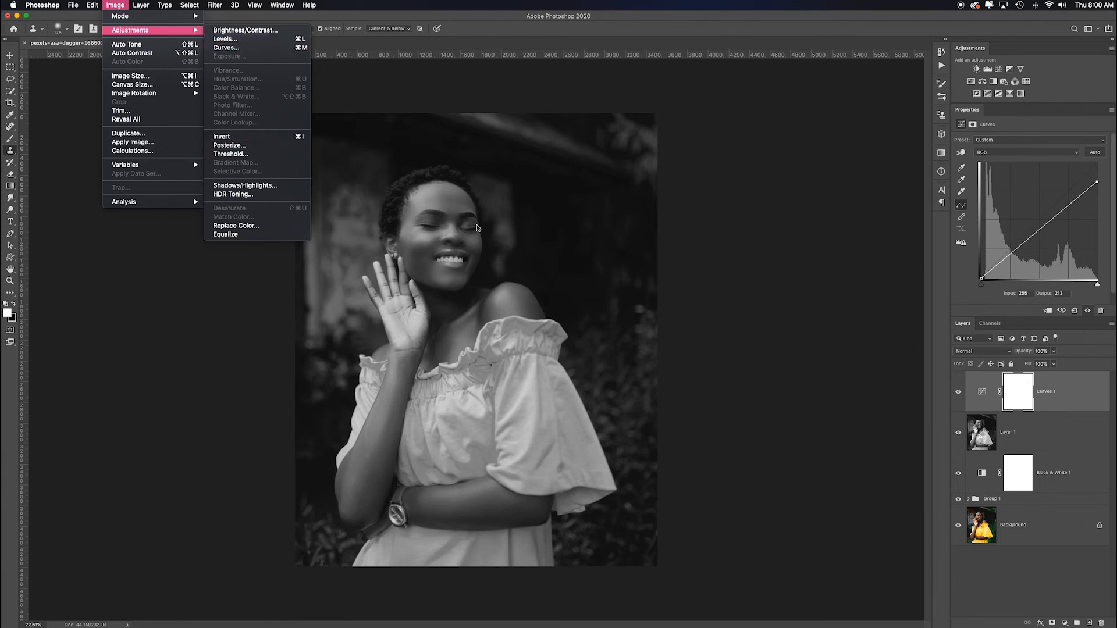
{"action": "key", "text": "super+i"}
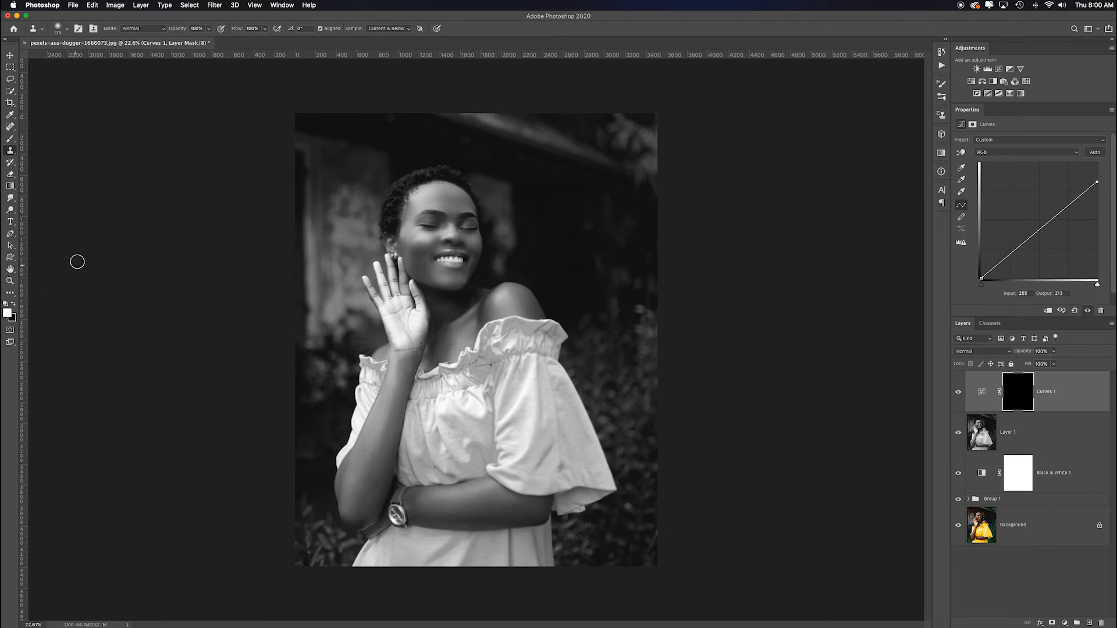
Step: Set the Brush to 52% opacity, enlarge it to 200 px and paint white on the Curves 1 mask over the raised hand
{"action": "key", "text": "b"}
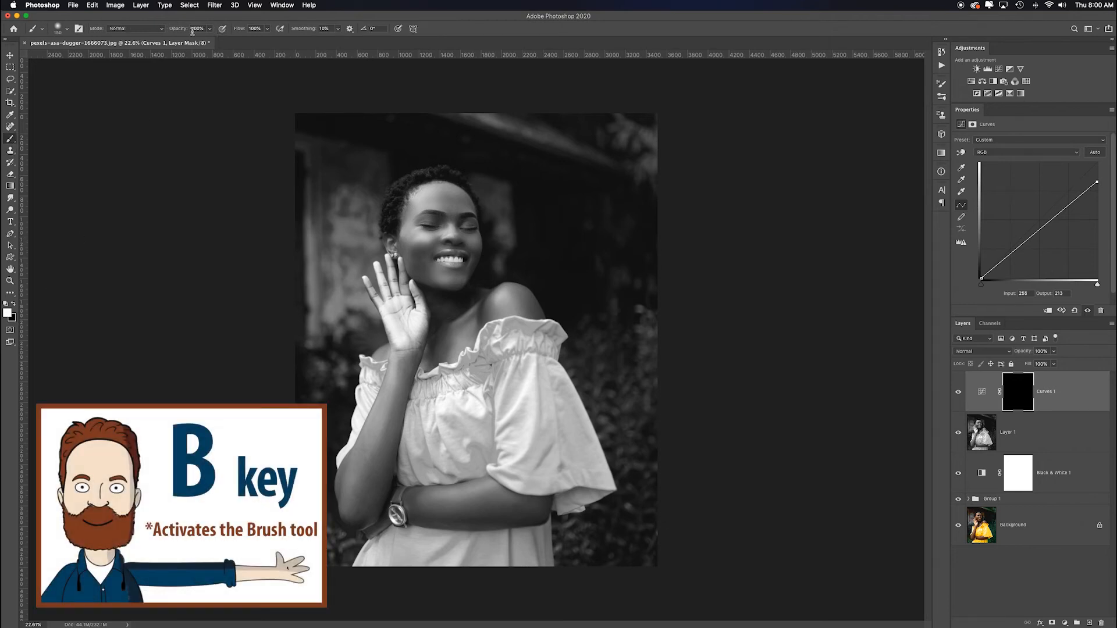
{"action": "left_click_drag", "start_coordinate": [181, 31], "coordinate": [157, 30]}
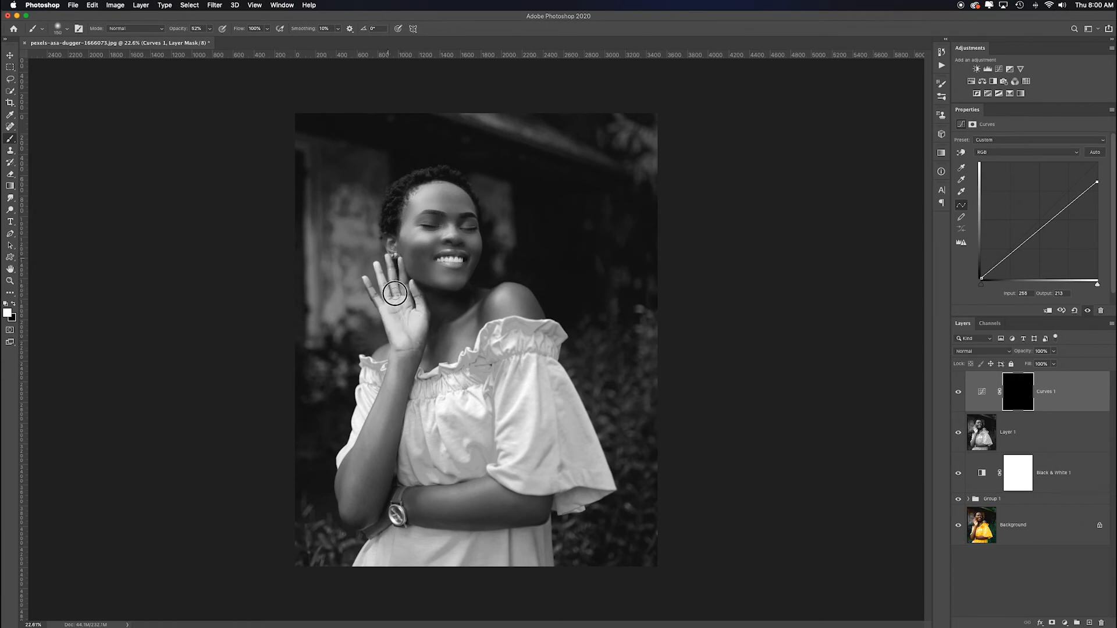
{"action": "left_click_drag", "start_coordinate": [374, 297], "coordinate": [362, 271]}
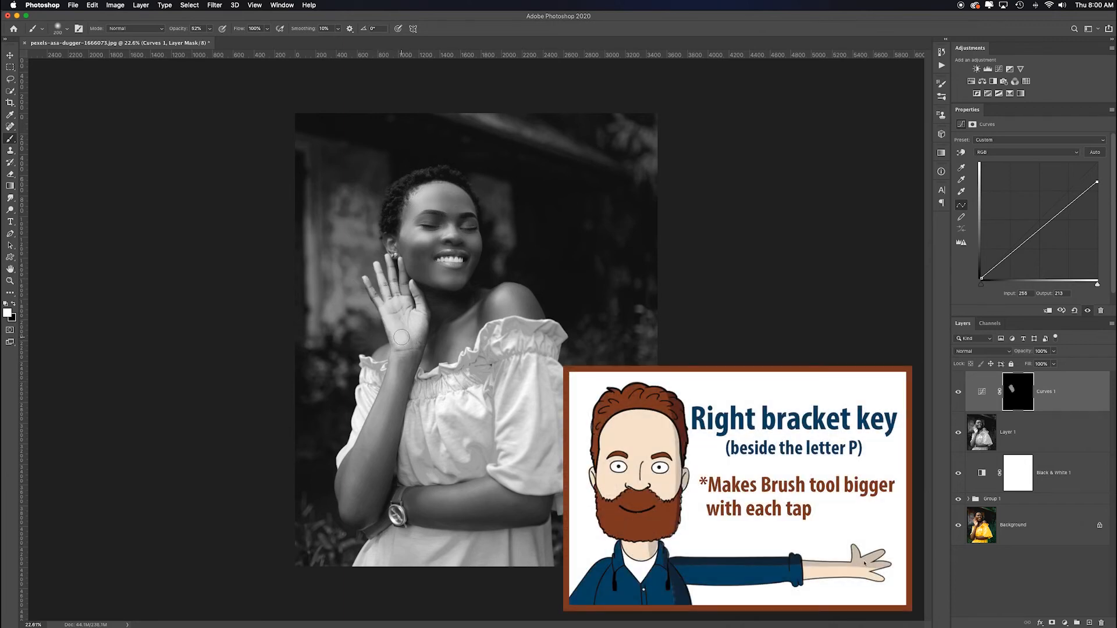
{"action": "key", "text": "bracketright"}
{"action": "key", "text": "bracketright"}
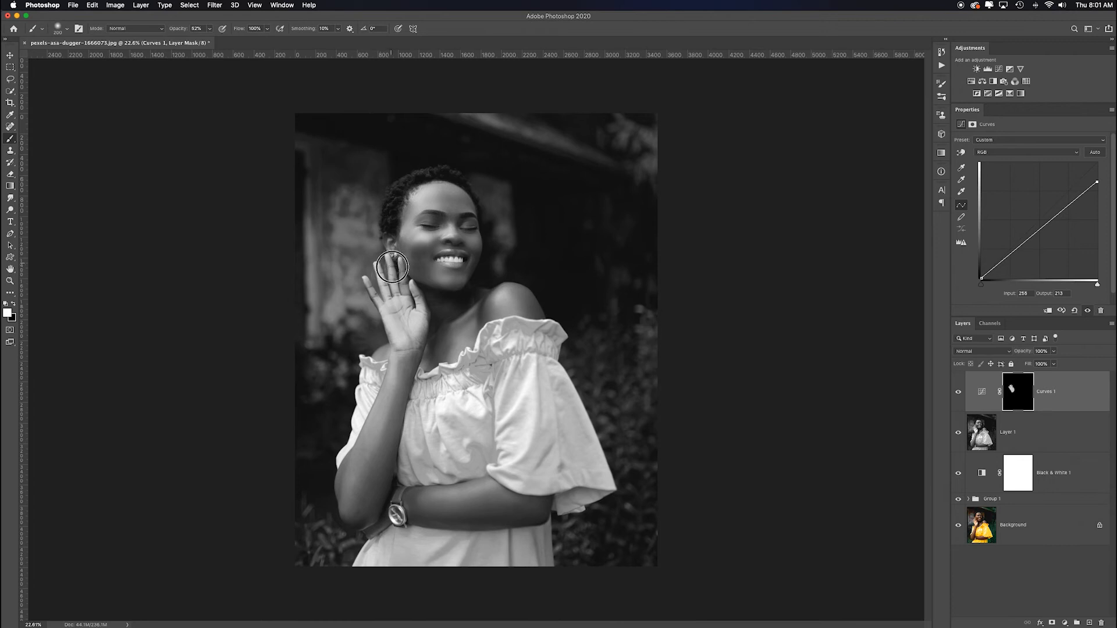
Step: Toggle the Curves 1 layer to compare the darkened hand, and lower the layer's opacity to 82%
{"action": "left_click", "coordinate": [958, 392]}
{"action": "left_click", "coordinate": [957, 392]}
{"action": "left_click", "coordinate": [958, 392]}
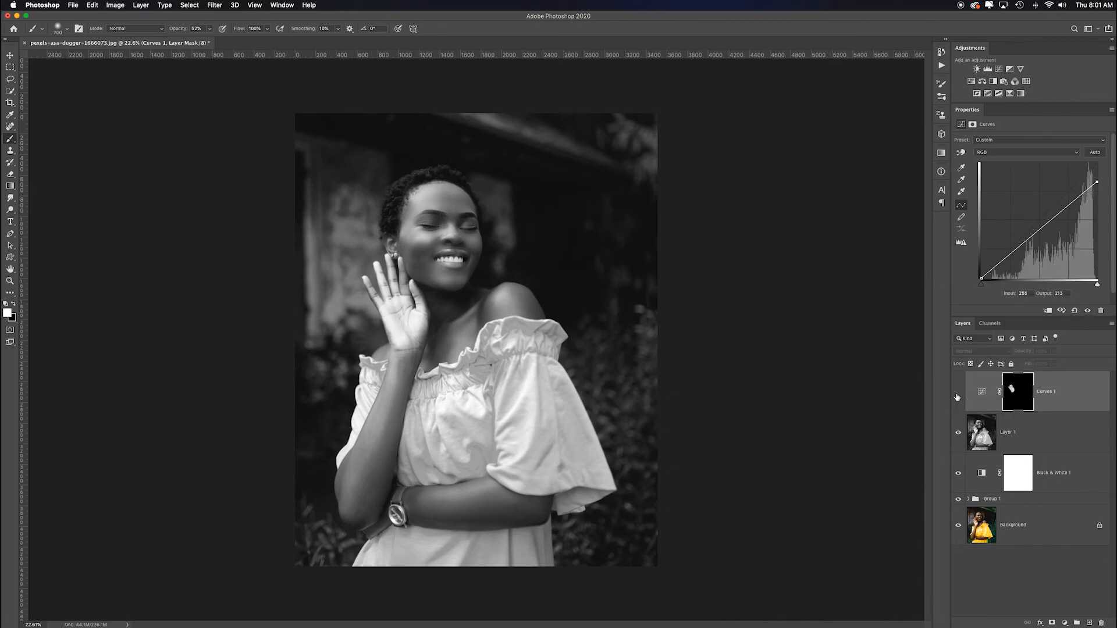
{"action": "left_click", "coordinate": [957, 392]}
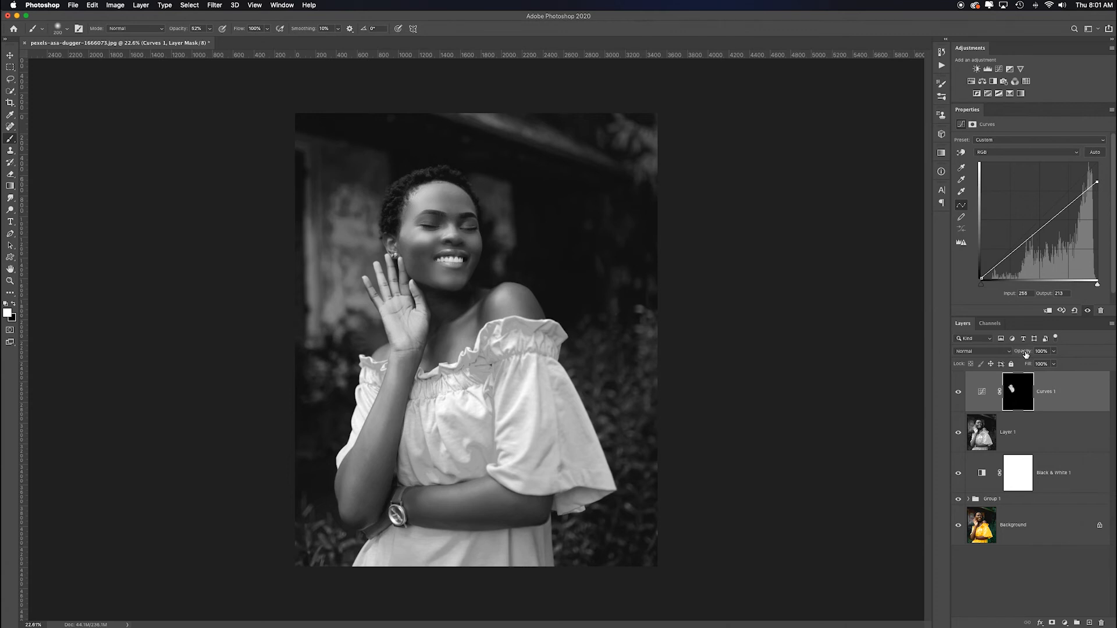
{"action": "left_click_drag", "start_coordinate": [1025, 355], "coordinate": [1023, 355]}
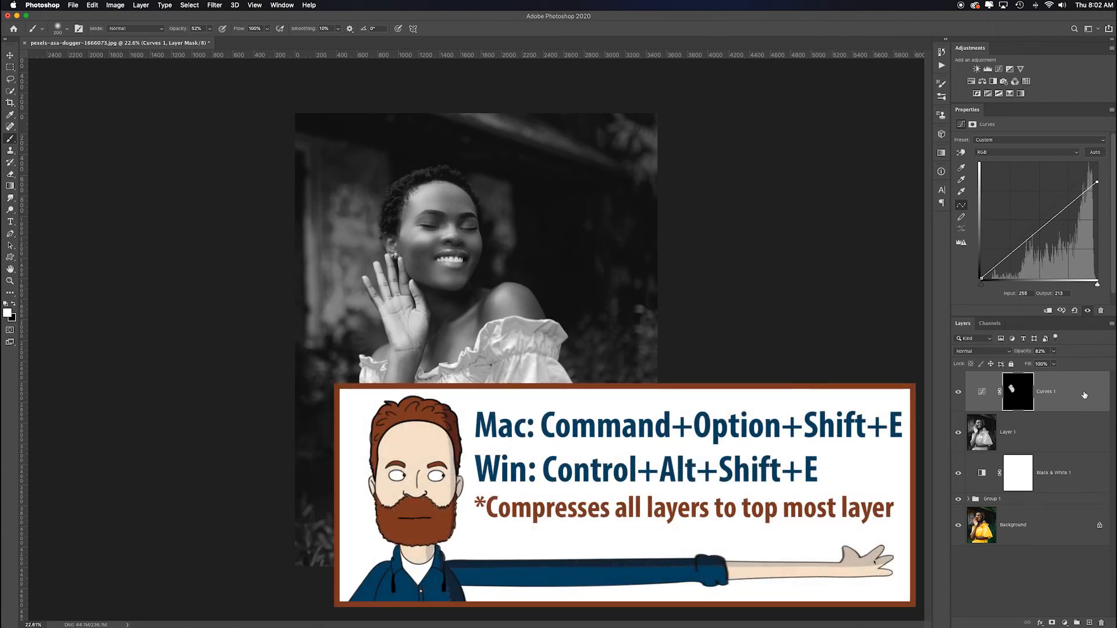
Step: Stamp all visible layers into a new top layer and fit the image to the window
{"action": "key", "text": "super+alt+shift+e"}
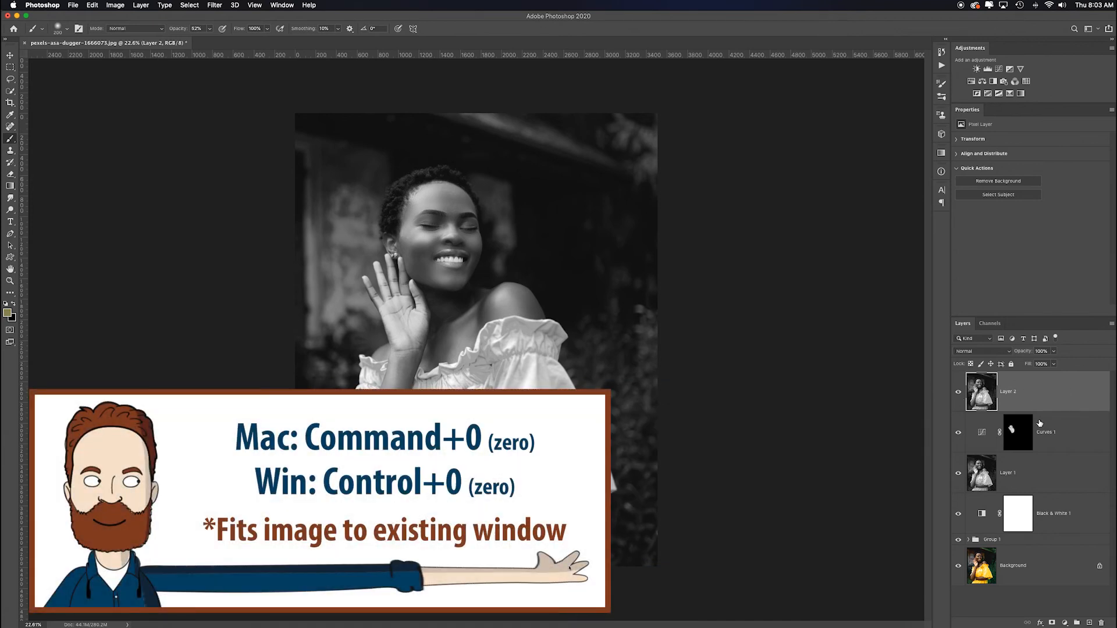
{"action": "key", "text": "super+0"}
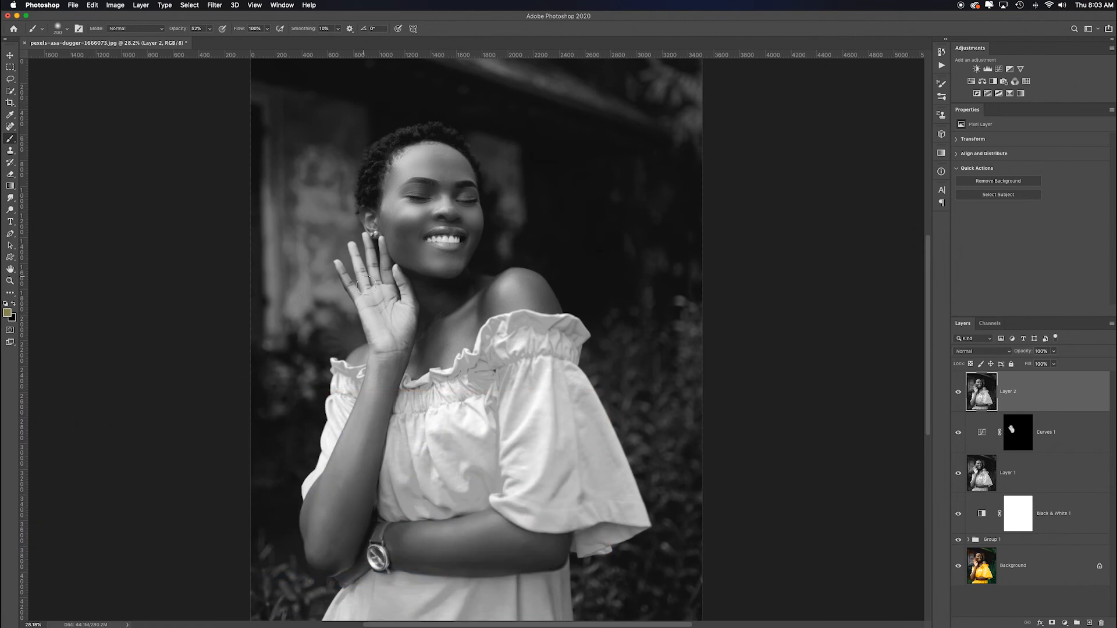
Step: Add a Curves adjustment above Layer 2, raise the curve's midpoint to brighten the image and invert its mask to black
{"action": "left_click", "coordinate": [1000, 70]}
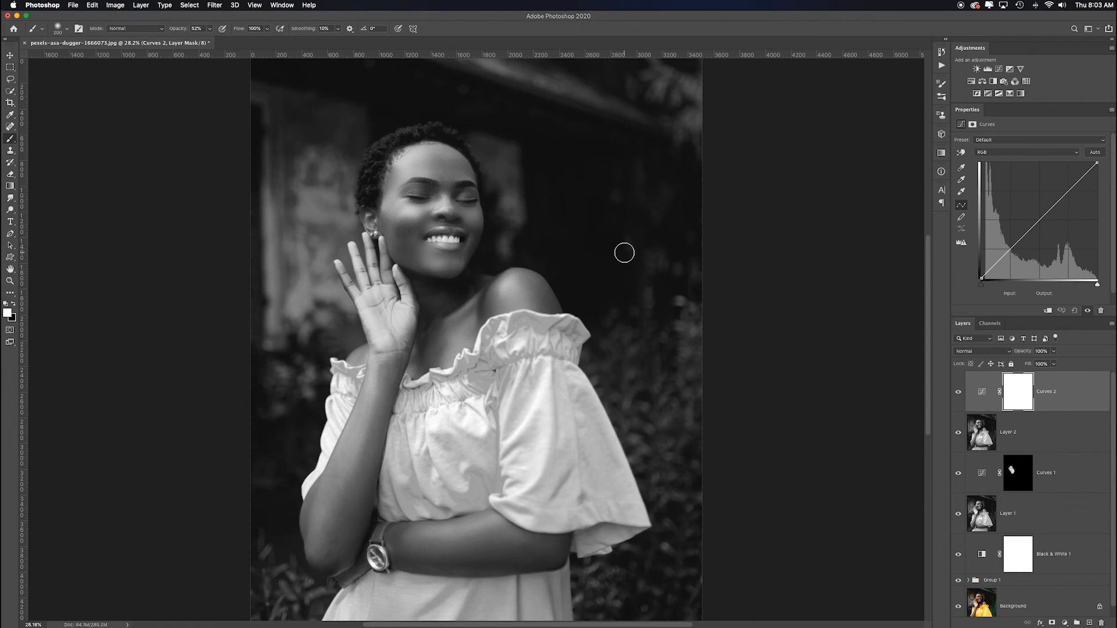
{"action": "left_click_drag", "start_coordinate": [1041, 220], "coordinate": [1040, 202]}
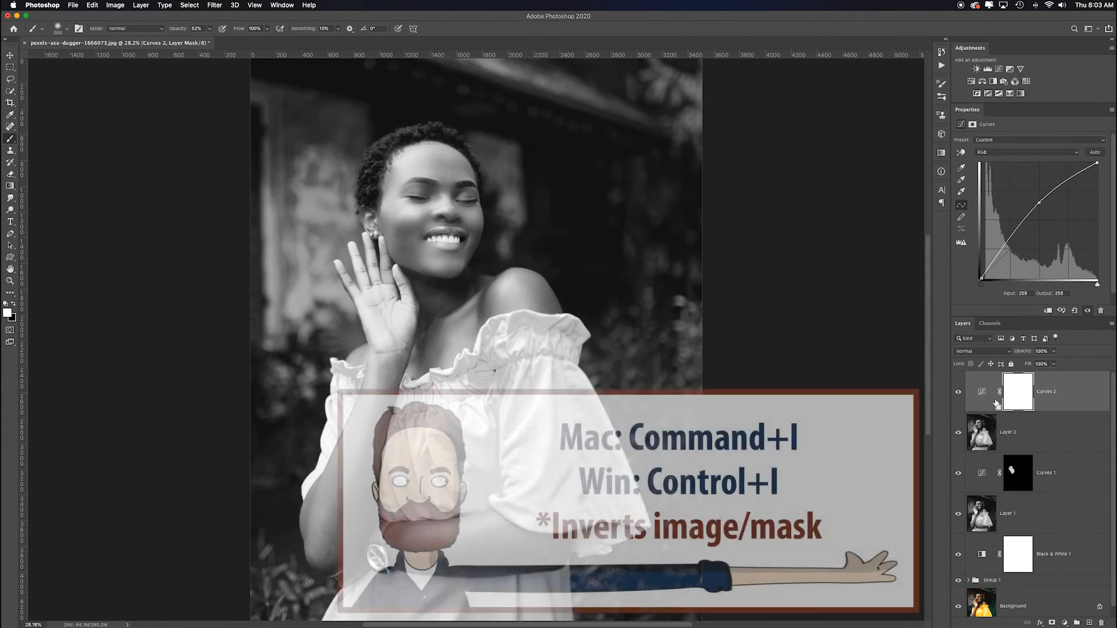
{"action": "key", "text": "super+i"}
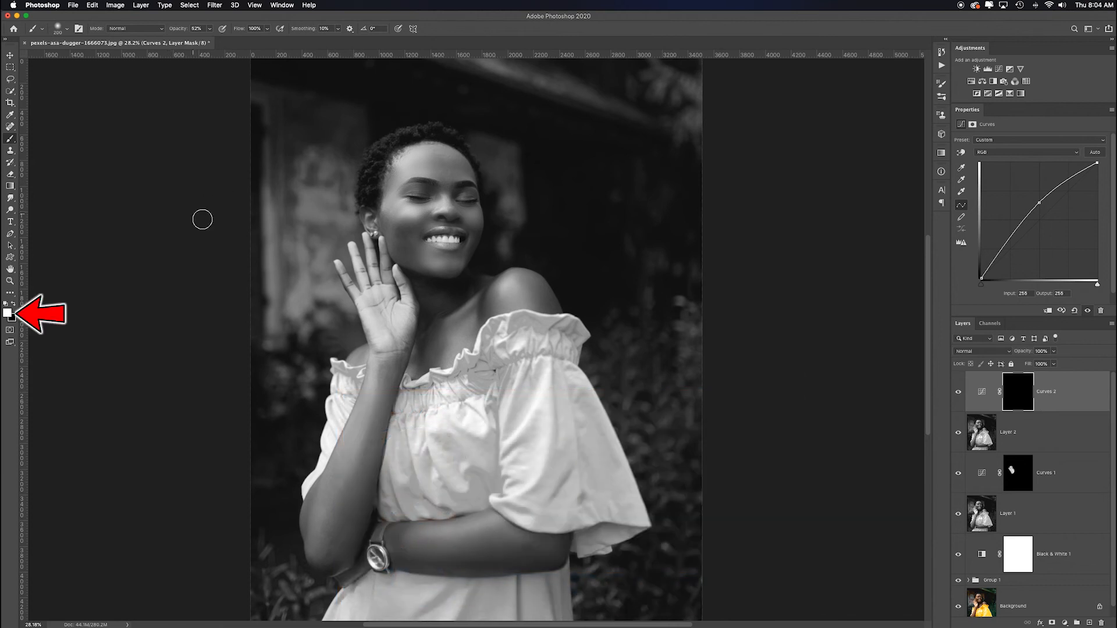
Step: Enlarge the brush to span the head and shoulders and paint white on the Curves 2 mask over the face and upper body
{"action": "key", "text": "bracketright"}
{"action": "key", "text": "bracketright"}
{"action": "key", "text": "bracketright"}
{"action": "key", "text": "bracketright"}
{"action": "key", "text": "bracketright"}
{"action": "key", "text": "bracketright"}
{"action": "key", "text": "bracketright"}
{"action": "key", "text": "bracketright"}
{"action": "key", "text": "bracketright"}
{"action": "key", "text": "bracketright"}
{"action": "key", "text": "bracketright"}
{"action": "key", "text": "bracketright"}
{"action": "key", "text": "bracketright"}
{"action": "key", "text": "bracketright"}
{"action": "key", "text": "bracketright"}
{"action": "key", "text": "bracketright"}
{"action": "key", "text": "bracketright"}
{"action": "key", "text": "bracketright"}
{"action": "key", "text": "bracketright"}
{"action": "key", "text": "bracketright"}
{"action": "key", "text": "bracketright"}
{"action": "key", "text": "bracketright"}
{"action": "key", "text": "bracketright"}
{"action": "key", "text": "bracketright"}
{"action": "key", "text": "bracketright"}
{"action": "key", "text": "bracketright"}
{"action": "key", "text": "bracketright"}
{"action": "key", "text": "bracketright"}
{"action": "key", "text": "bracketright"}
{"action": "key", "text": "bracketright"}
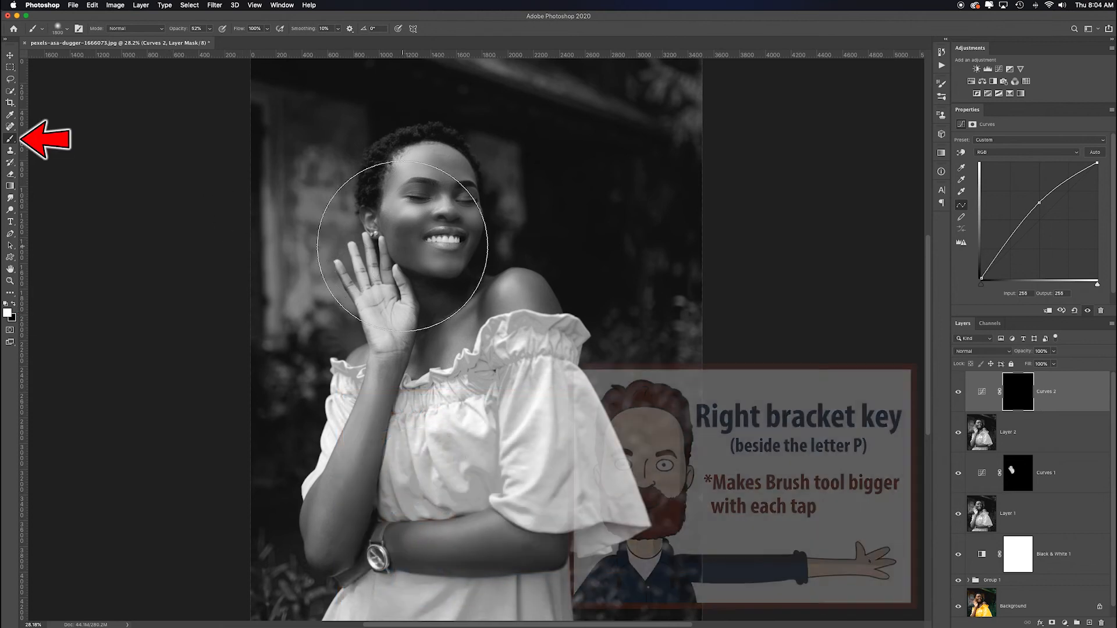
{"action": "key", "text": "bracketright"}
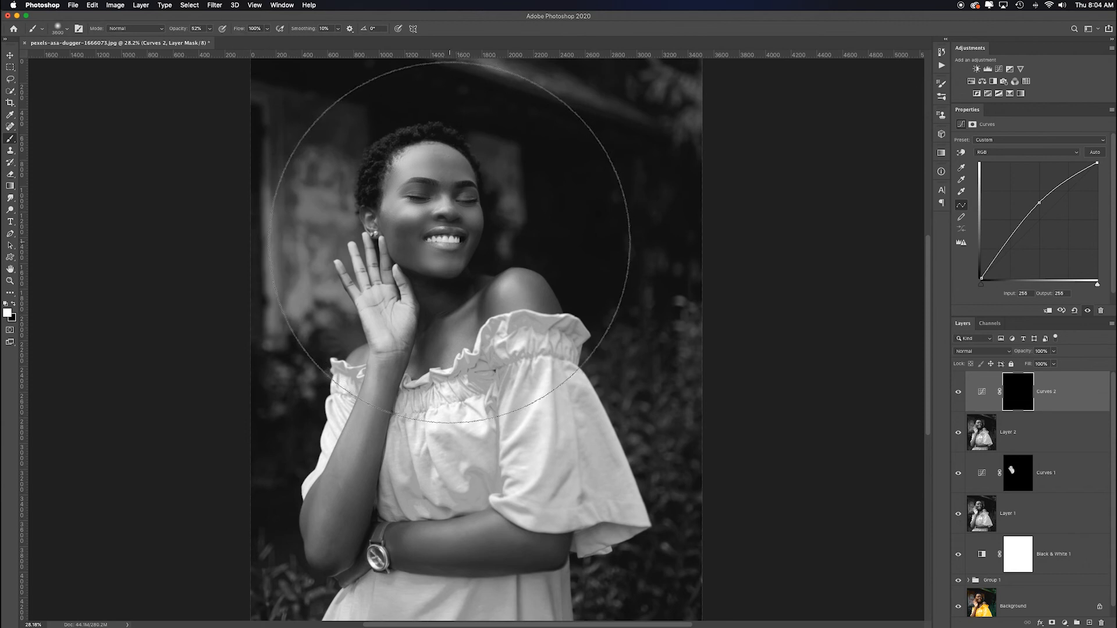
{"action": "mouse_move", "coordinate": [449, 243]}
{"action": "left_mouse_down"}
{"action": "mouse_move", "coordinate": [437, 242]}
{"action": "mouse_move", "coordinate": [486, 242]}
{"action": "mouse_move", "coordinate": [468, 244]}
{"action": "left_mouse_up"}
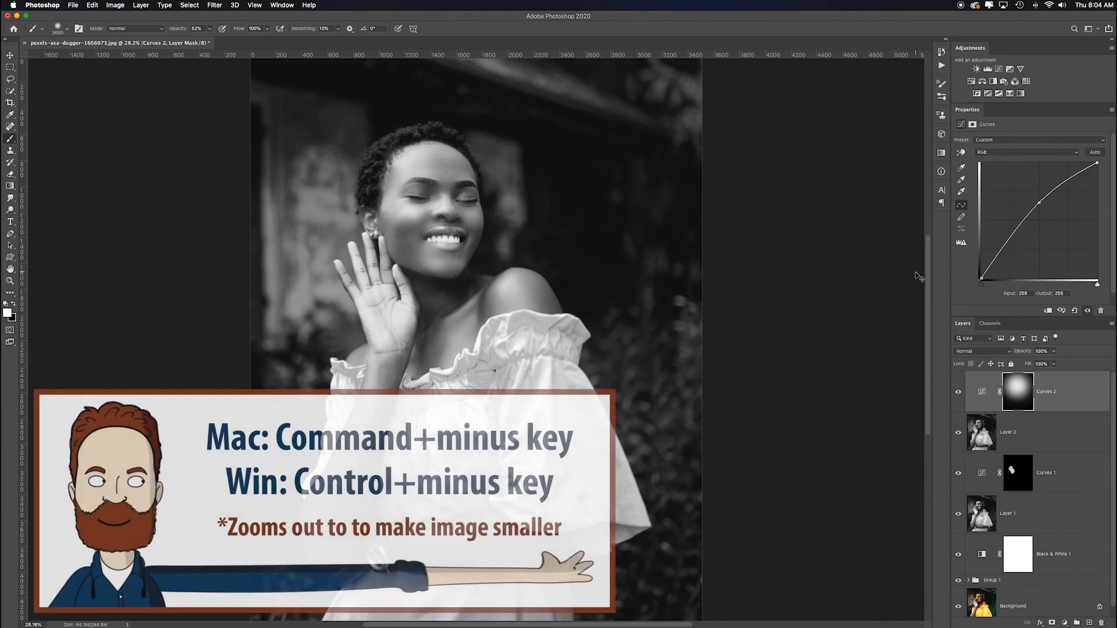
{"action": "key", "text": "super+minus"}
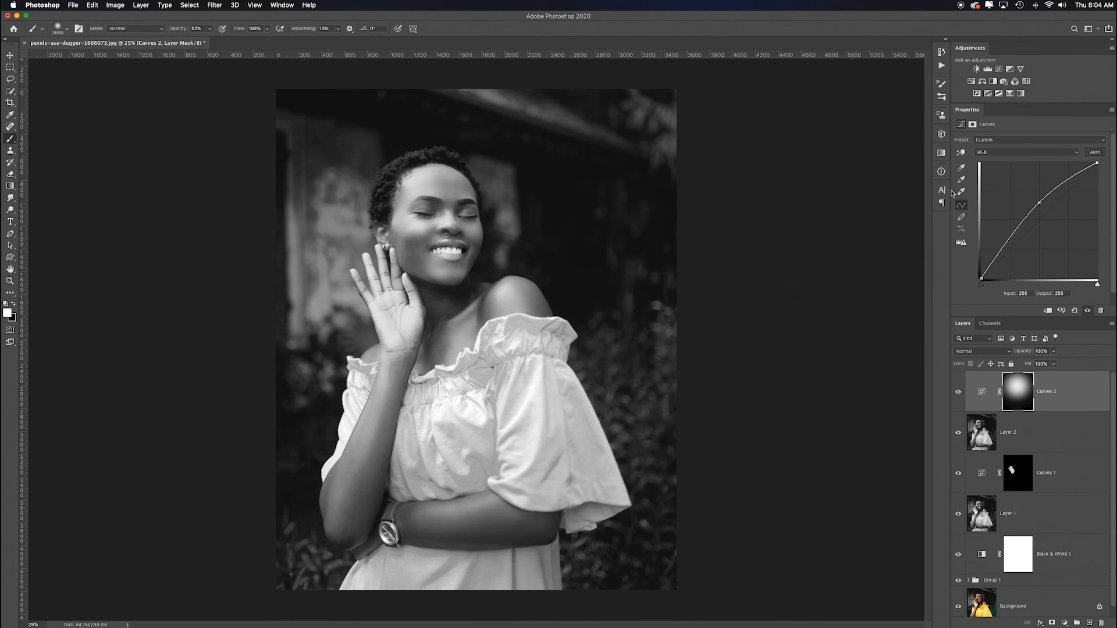
Step: Add a Curves adjustment above Curves 2 and darken the image by lowering the curve's midpoint to an output of 100
{"action": "left_click", "coordinate": [999, 68]}
{"action": "left_click_drag", "start_coordinate": [1042, 219], "coordinate": [1039, 233]}
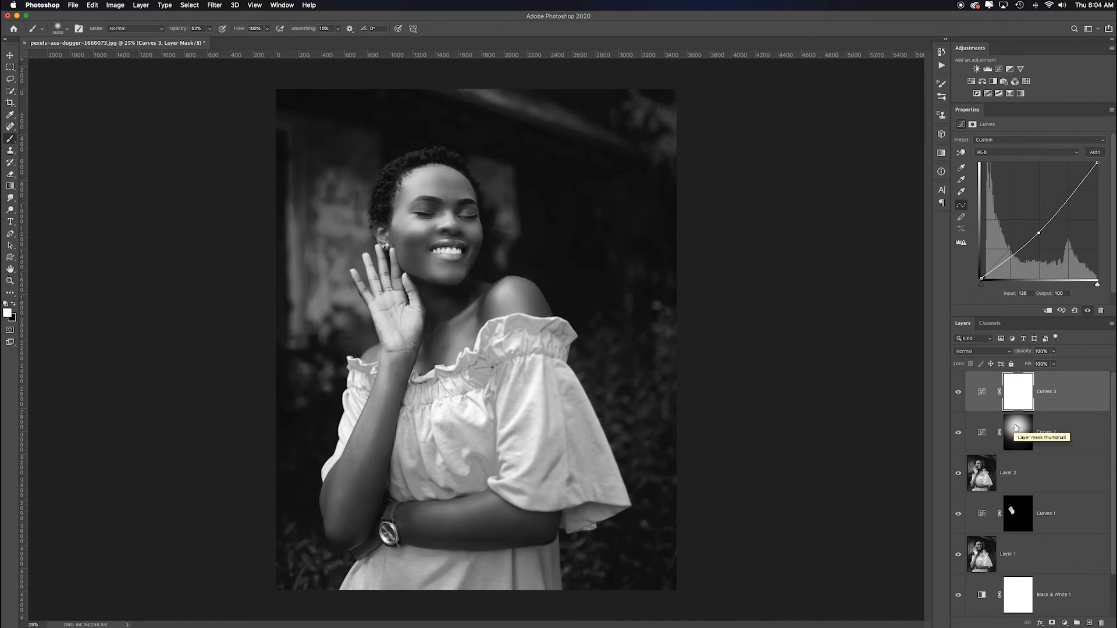
Step: Replace the Curves 3 mask with the Curves 2 mask and invert it to confine the darkening to the surroundings
{"action": "left_click", "coordinate": [1017, 430]}
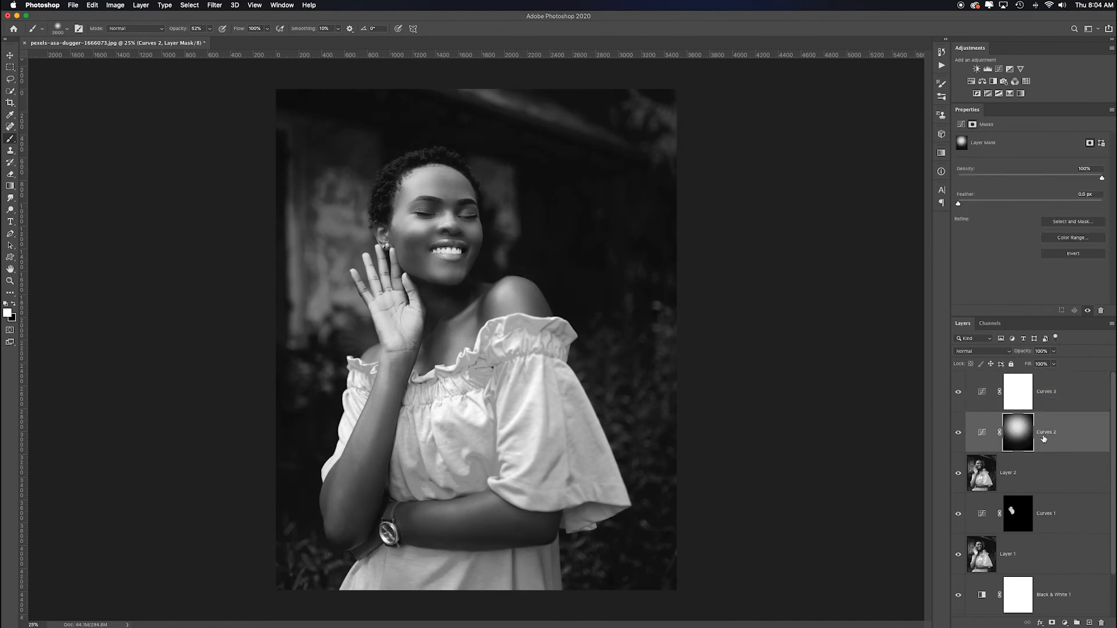
{"action": "left_click_drag", "start_coordinate": [1021, 435], "coordinate": [1017, 397]}
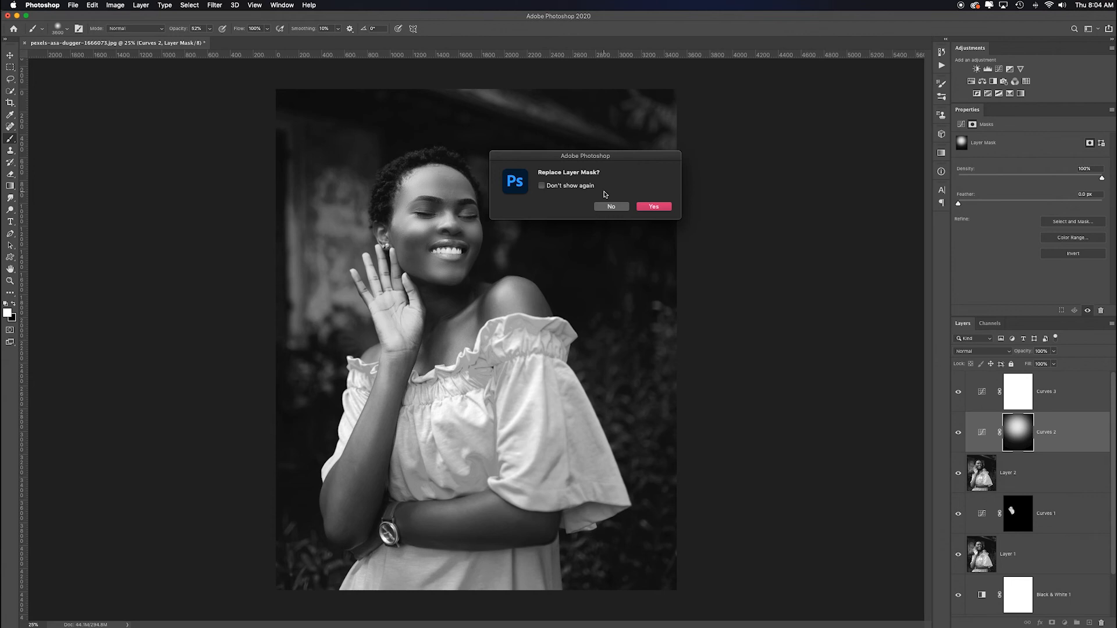
{"action": "left_click", "coordinate": [657, 207]}
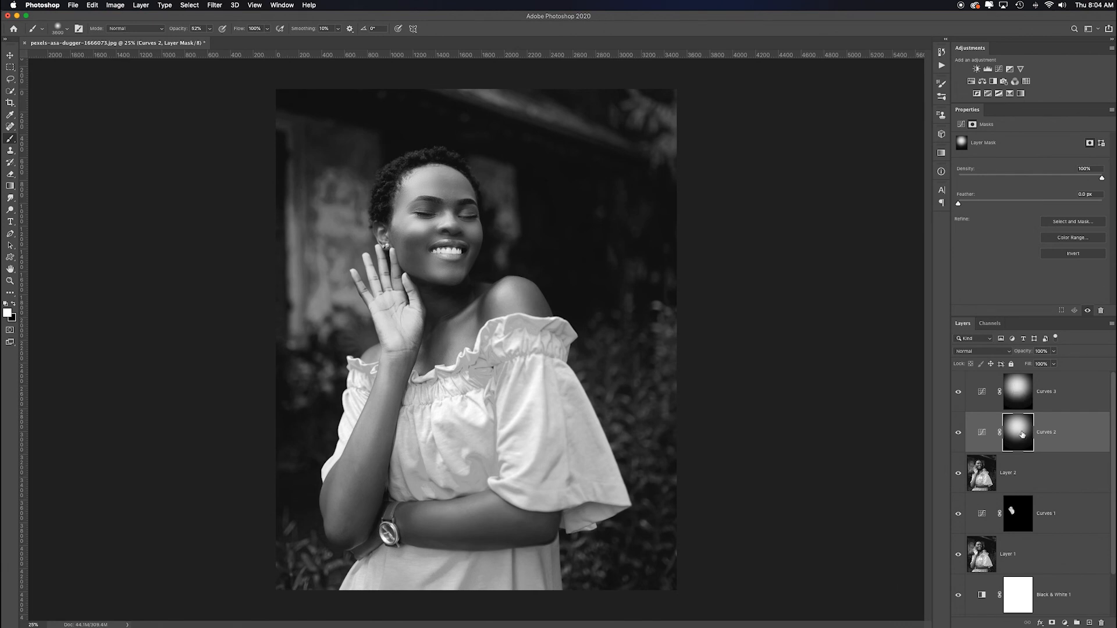
{"action": "left_click", "coordinate": [1019, 387]}
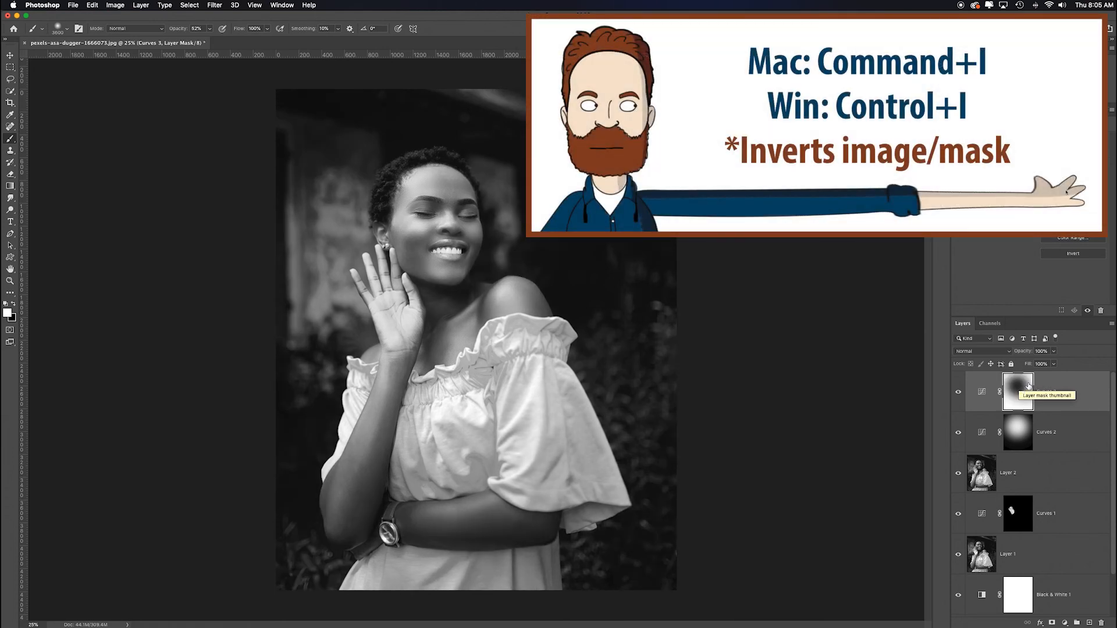
{"action": "key", "text": "super+i"}
Step: Toggle the Curves 3 layer to compare the image with and without the darkened surroundings
{"action": "left_click", "coordinate": [958, 394]}
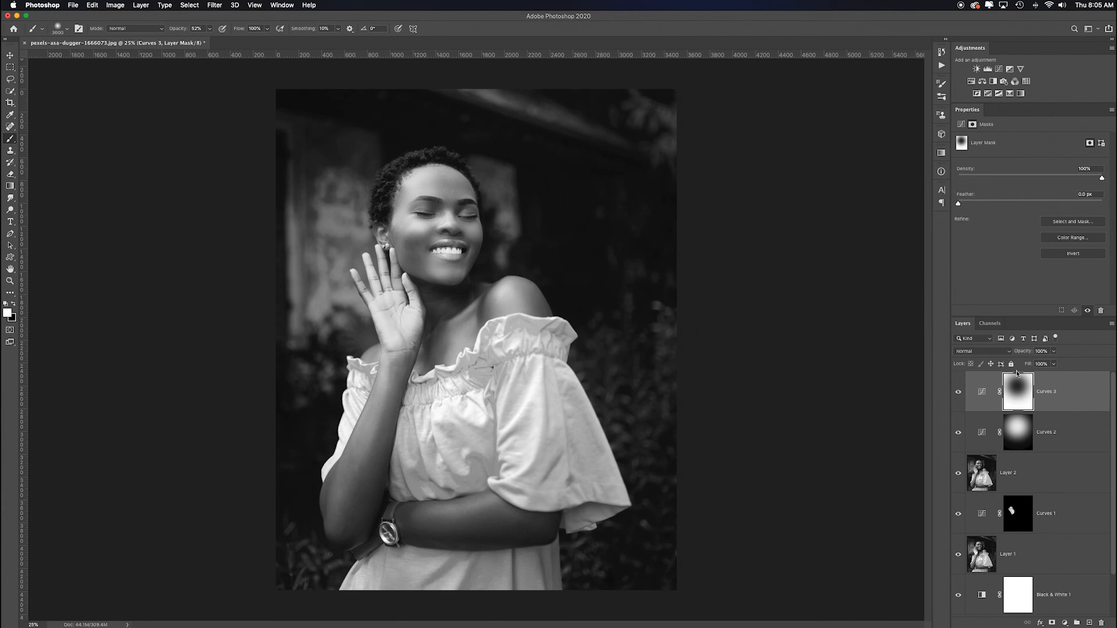
{"action": "left_click", "coordinate": [957, 391]}
{"action": "left_click", "coordinate": [959, 393]}
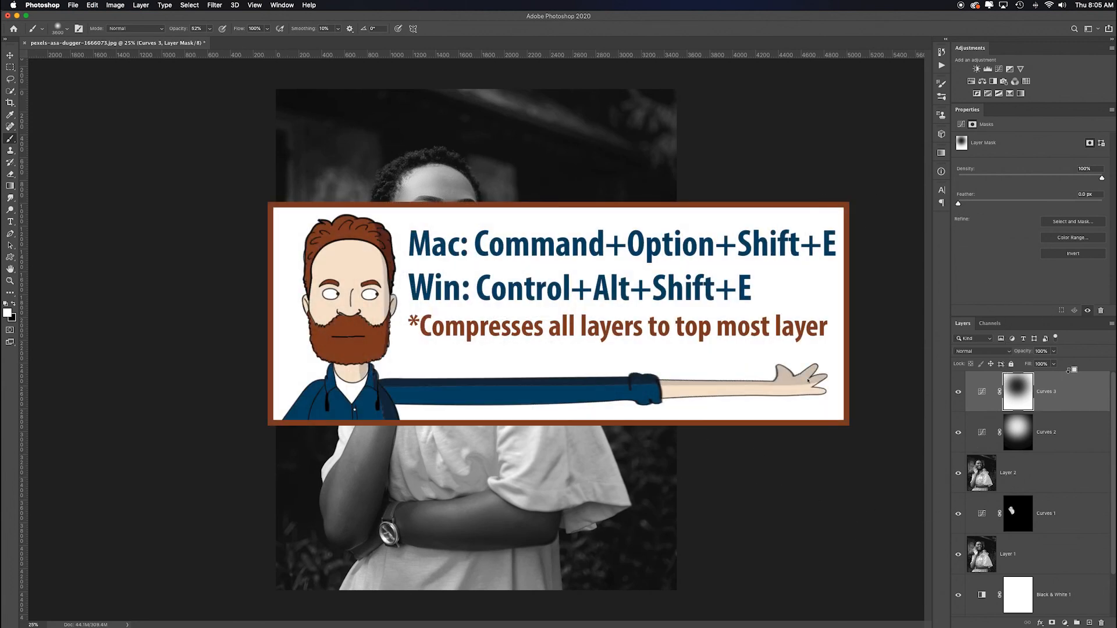
Step: Stamp all visible layers into a new top layer and group all the layers between it and the Background
{"action": "key", "text": "alt+shift+super+e"}
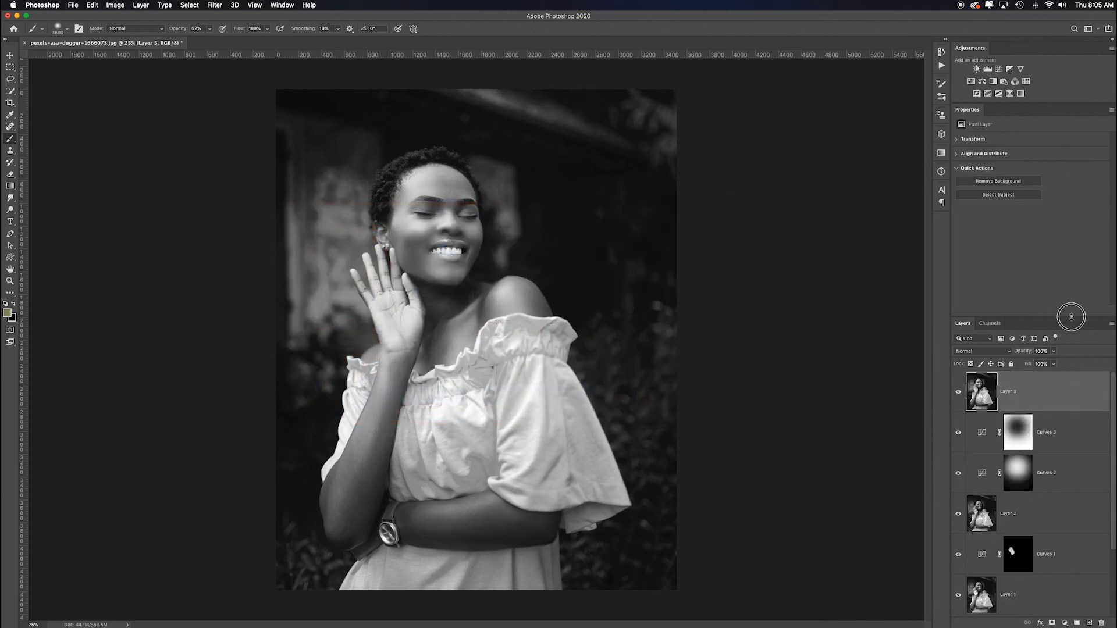
{"action": "left_click_drag", "start_coordinate": [1071, 318], "coordinate": [1071, 215]}
{"action": "left_click", "coordinate": [1091, 348]}
{"action": "left_click", "coordinate": [1061, 566], "text": "shift"}
{"action": "key", "text": "super+g"}
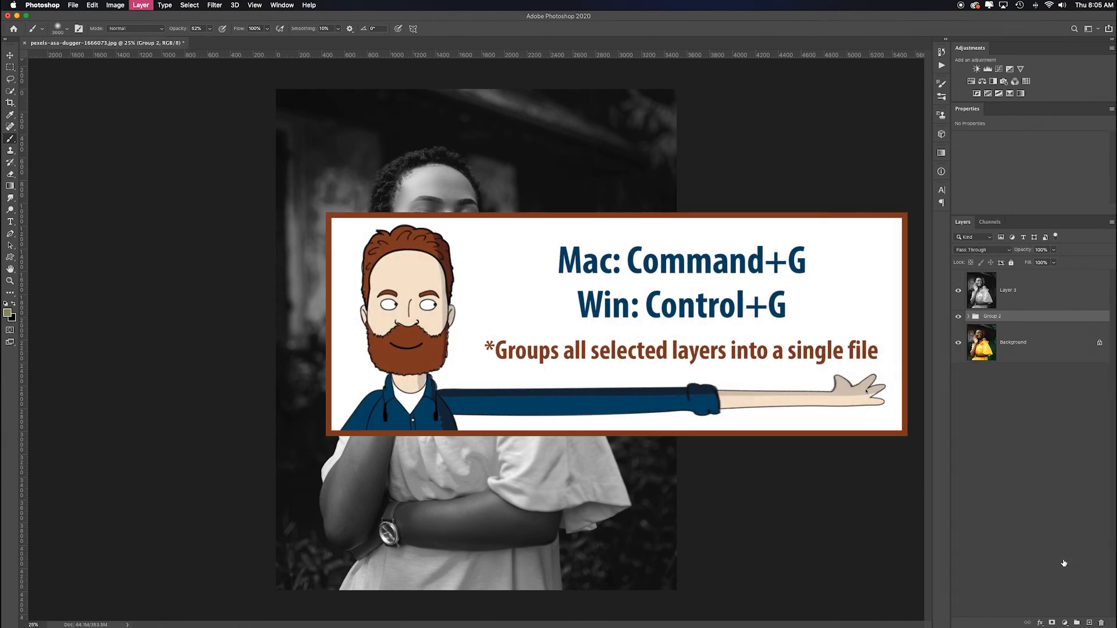
Step: Hide Group 2 and Layer 3, then duplicate the Background layer and desaturate the copy
{"action": "left_click", "coordinate": [959, 317]}
{"action": "left_click", "coordinate": [1065, 348]}
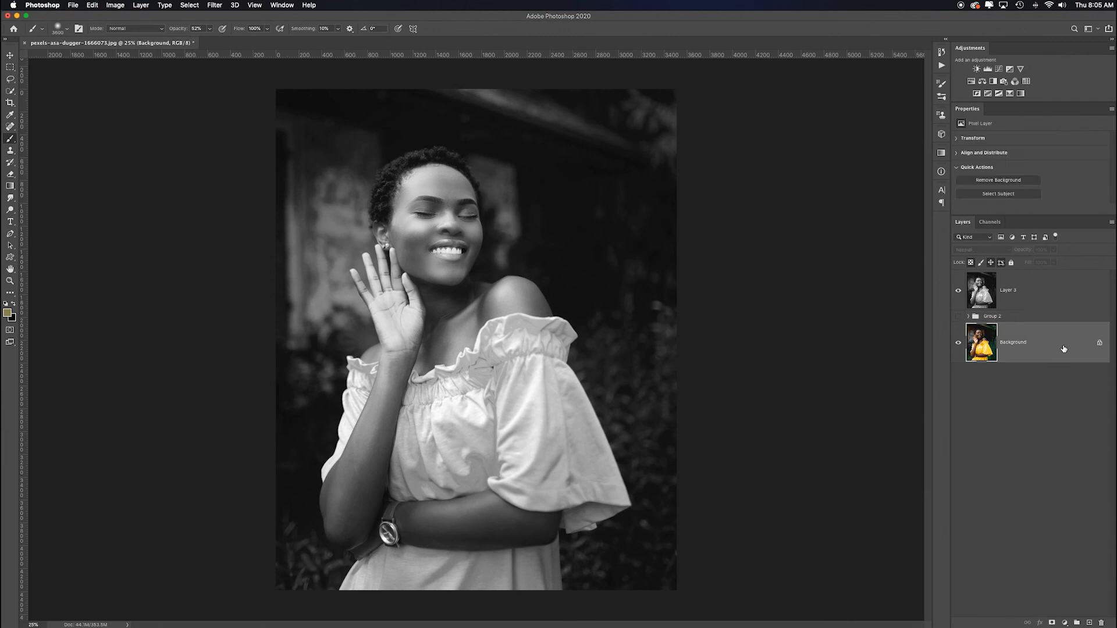
{"action": "key", "text": "super+j"}
{"action": "left_click", "coordinate": [958, 291]}
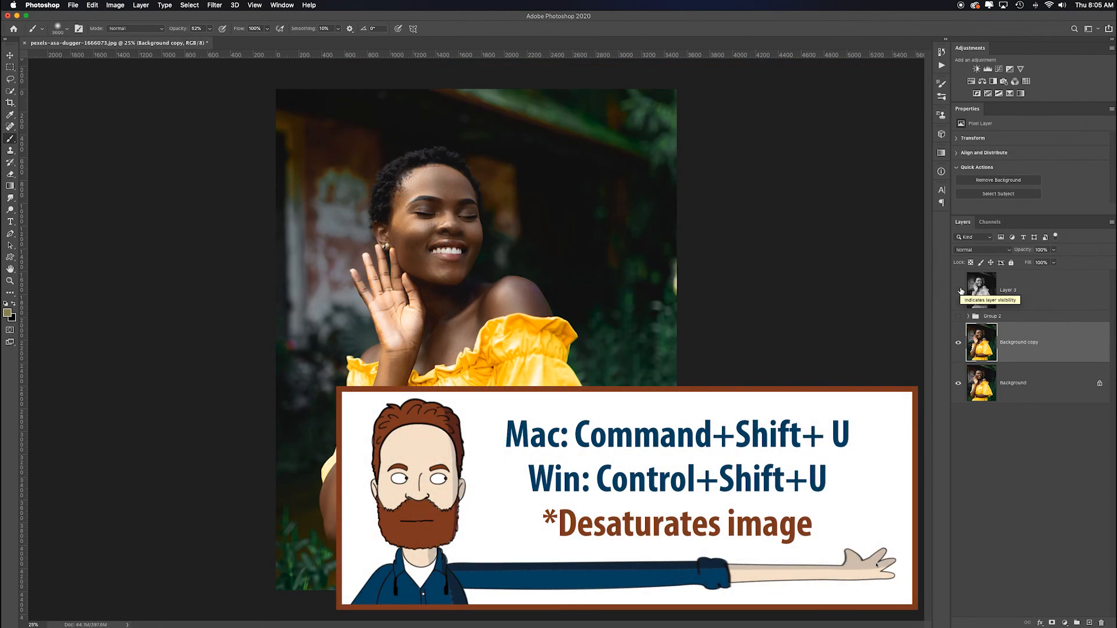
{"action": "key", "text": "super+shift+u"}
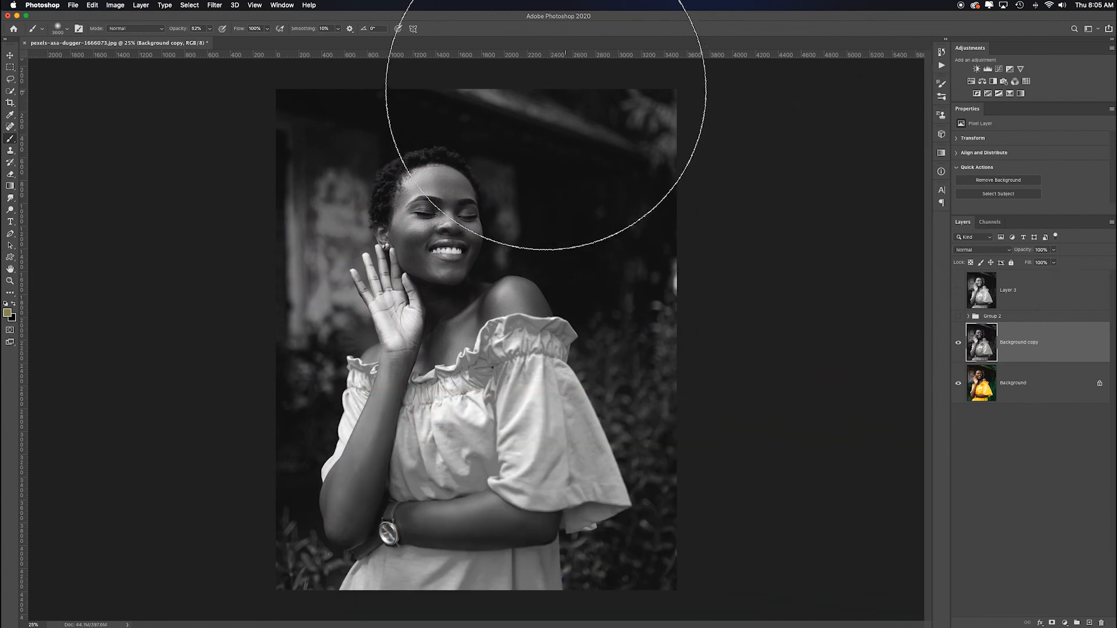
Step: Toggle Layer 3 to compare the edited black-and-white version with the plain desaturated copy
{"action": "key", "text": "super+plus"}
{"action": "left_click", "coordinate": [960, 294]}
{"action": "left_click", "coordinate": [960, 293]}
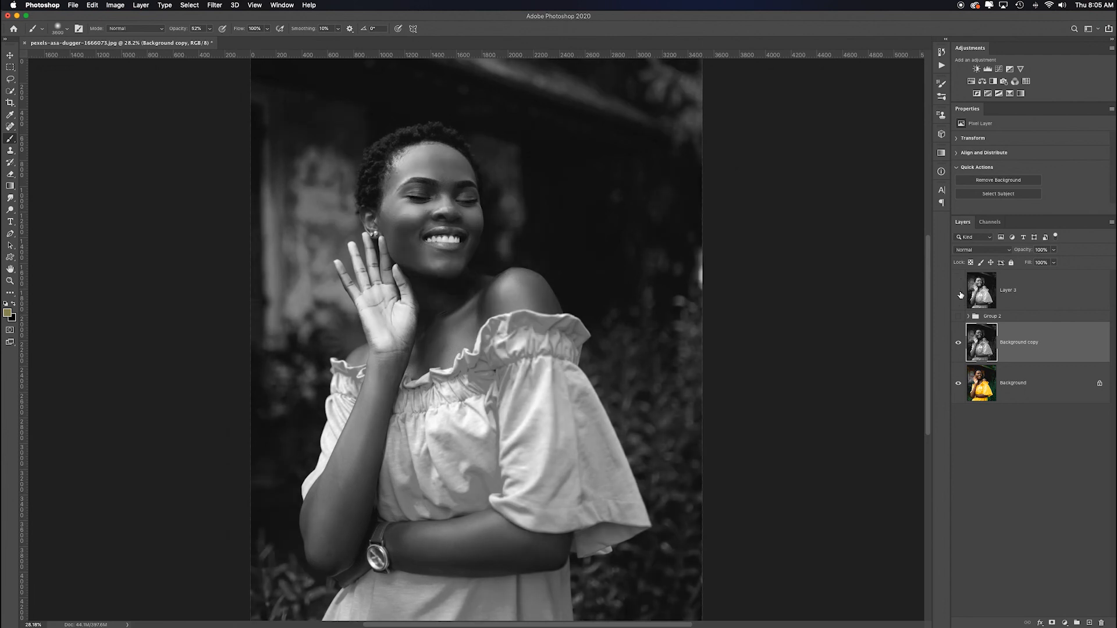
{"action": "left_click", "coordinate": [960, 293]}
{"action": "left_click", "coordinate": [961, 295]}
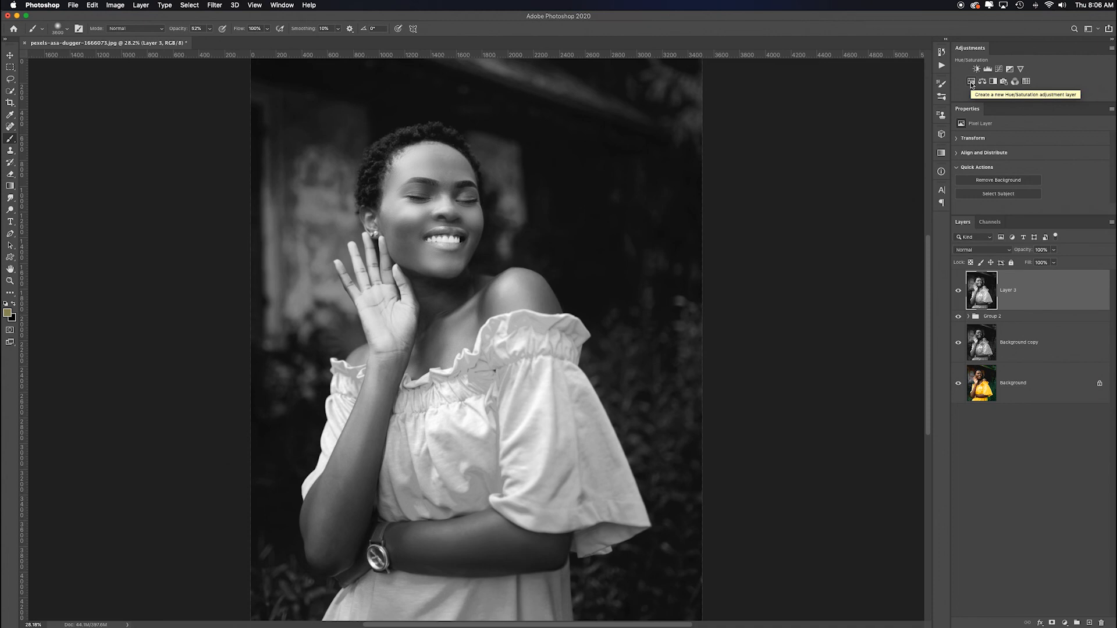
Step: Add a colorized Hue/Saturation adjustment above Layer 3 with hue 22 and saturation 7 for a subtle sepia tint
{"action": "left_click", "coordinate": [971, 82]}
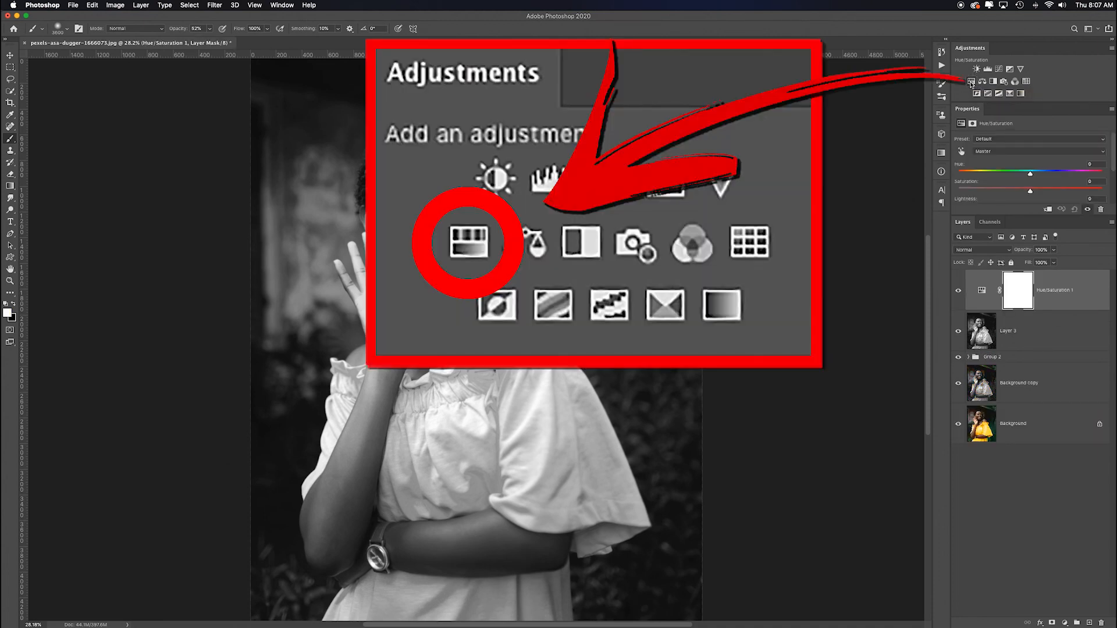
{"action": "scroll", "coordinate": [972, 85], "scroll_direction": "right", "scroll_amount": 1}
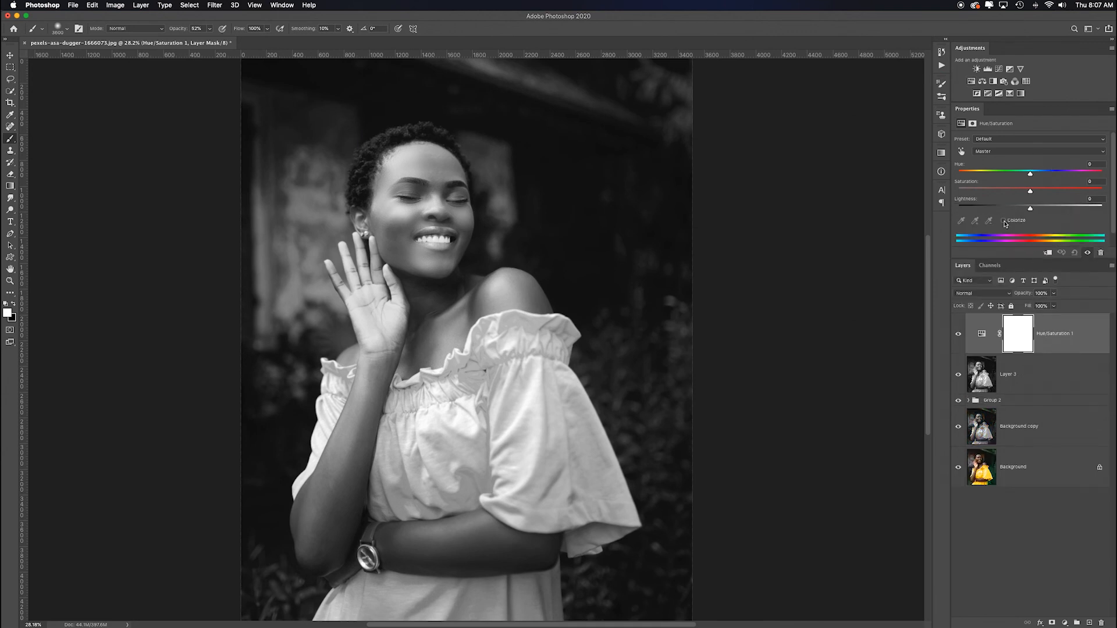
{"action": "left_click", "coordinate": [1004, 222]}
{"action": "mouse_move", "coordinate": [983, 173]}
{"action": "left_mouse_down"}
{"action": "mouse_move", "coordinate": [957, 174]}
{"action": "mouse_move", "coordinate": [1050, 177]}
{"action": "mouse_move", "coordinate": [968, 175]}
{"action": "left_mouse_up"}
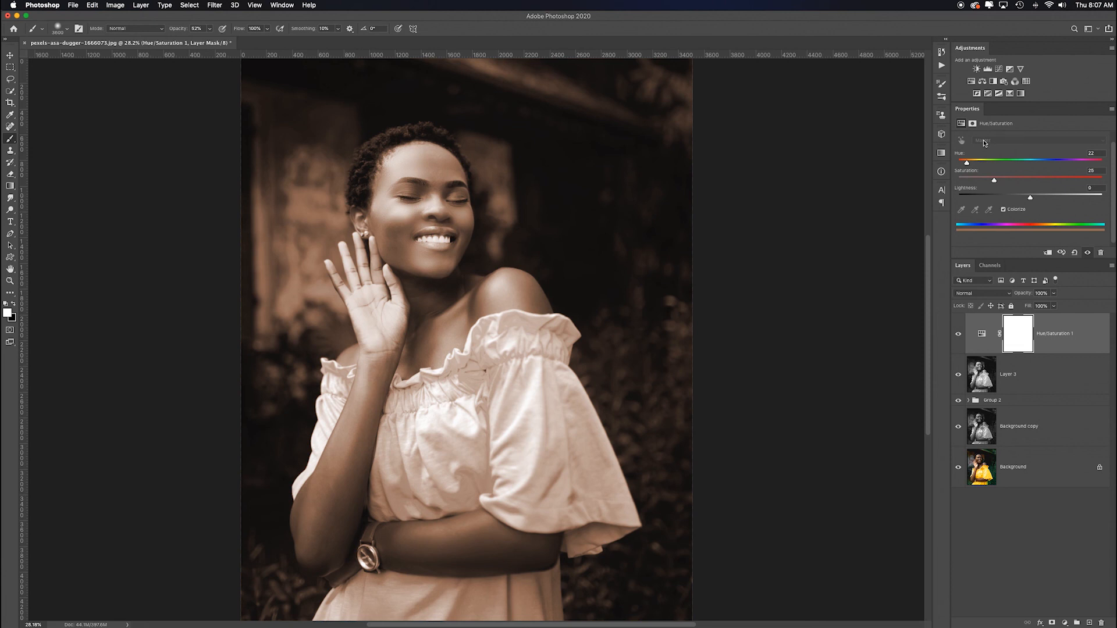
{"action": "left_click_drag", "start_coordinate": [993, 184], "coordinate": [968, 182]}
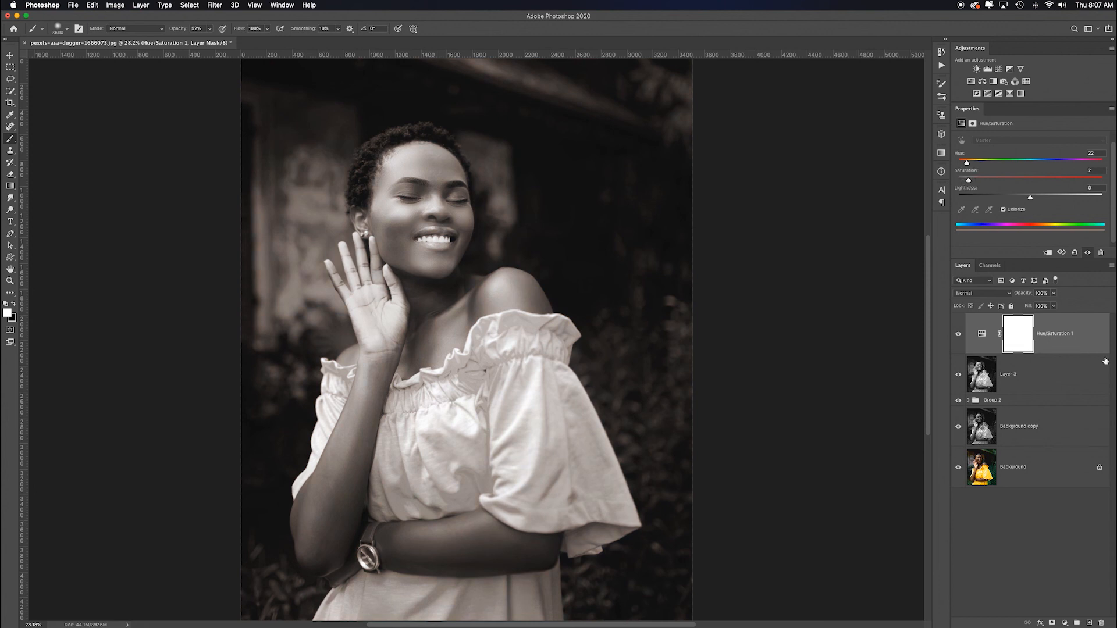
Step: Stamp all visible layers into a new top layer and hide every layer between it and the Background
{"action": "key", "text": "super+1"}
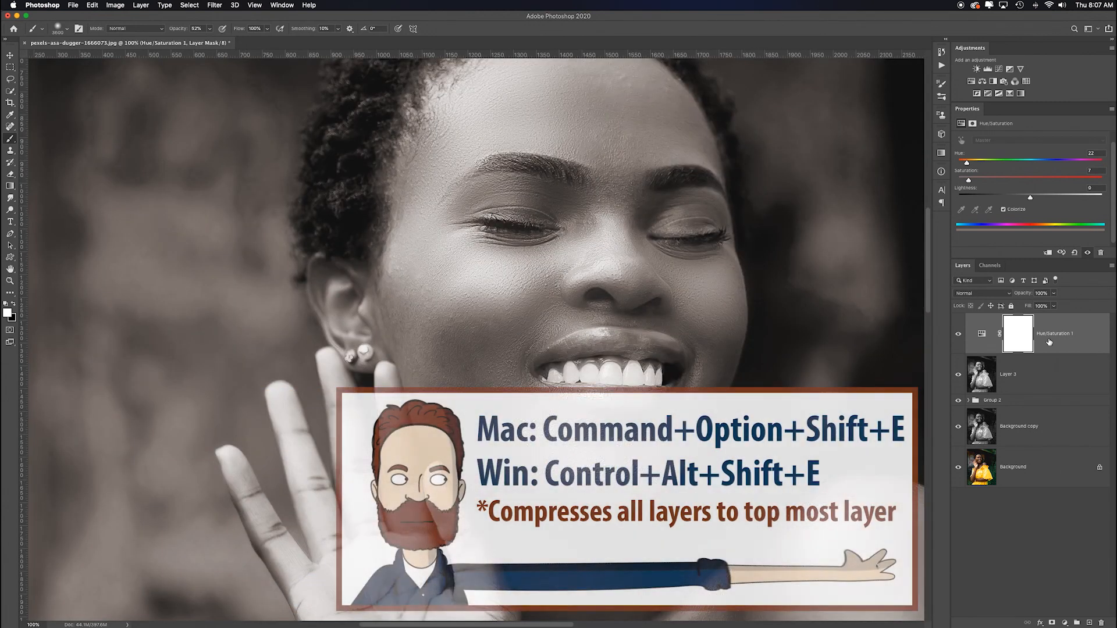
{"action": "key", "text": "super+alt+shift+e"}
{"action": "left_click_drag", "start_coordinate": [959, 374], "coordinate": [959, 468]}
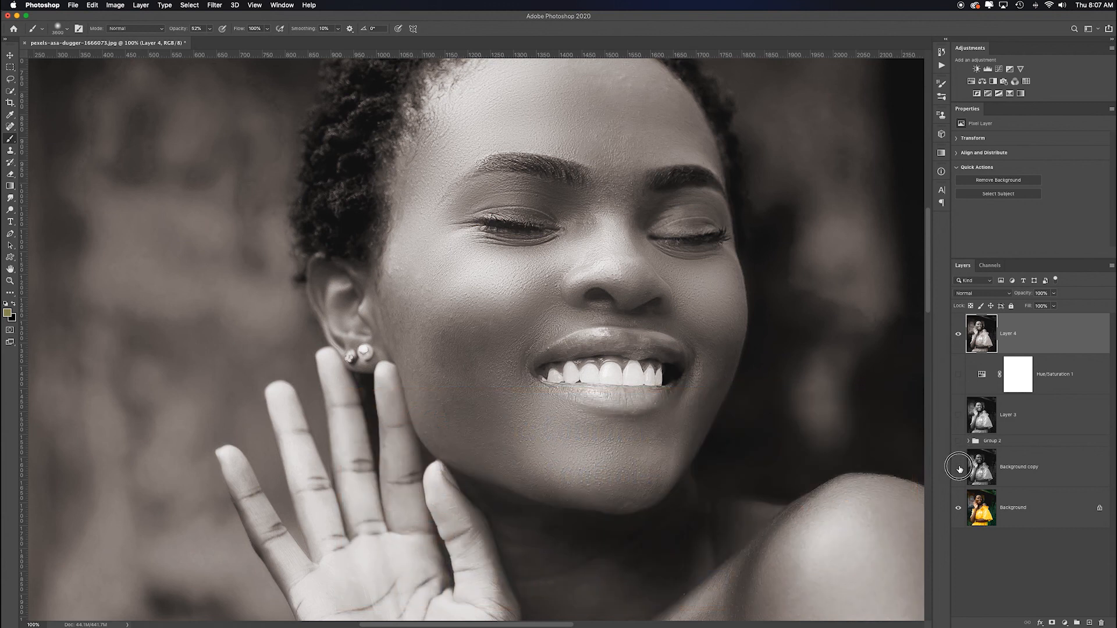
Step: Toggle Layer 4 to compare the toned portrait with the original color image, ending with the whole image in view
{"action": "left_click", "coordinate": [959, 334]}
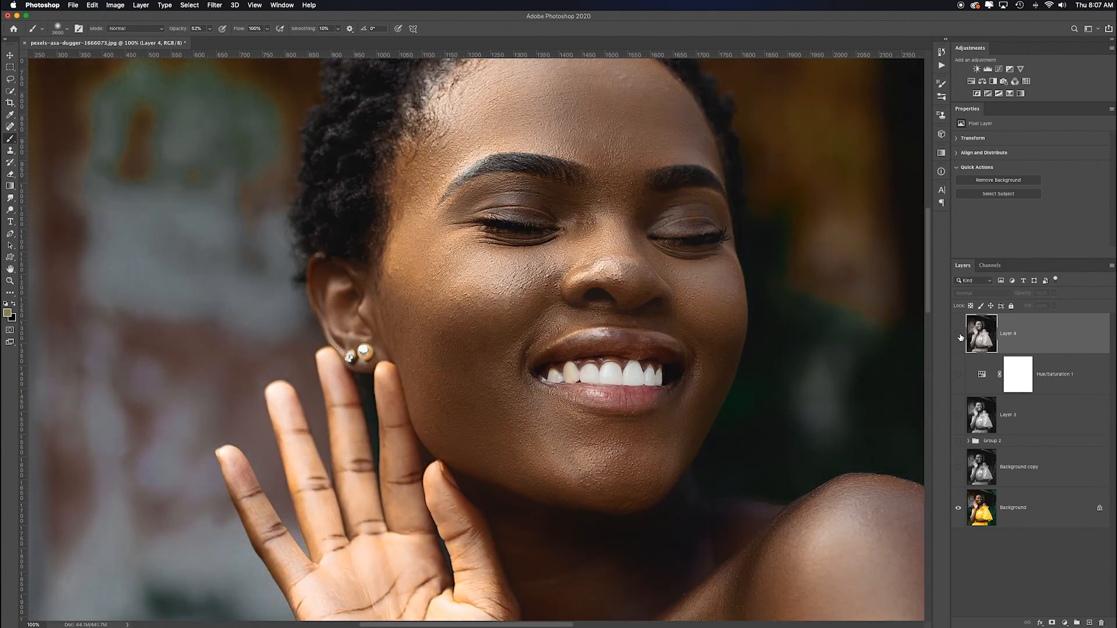
{"action": "left_click", "coordinate": [959, 335]}
{"action": "key", "text": "super+0"}
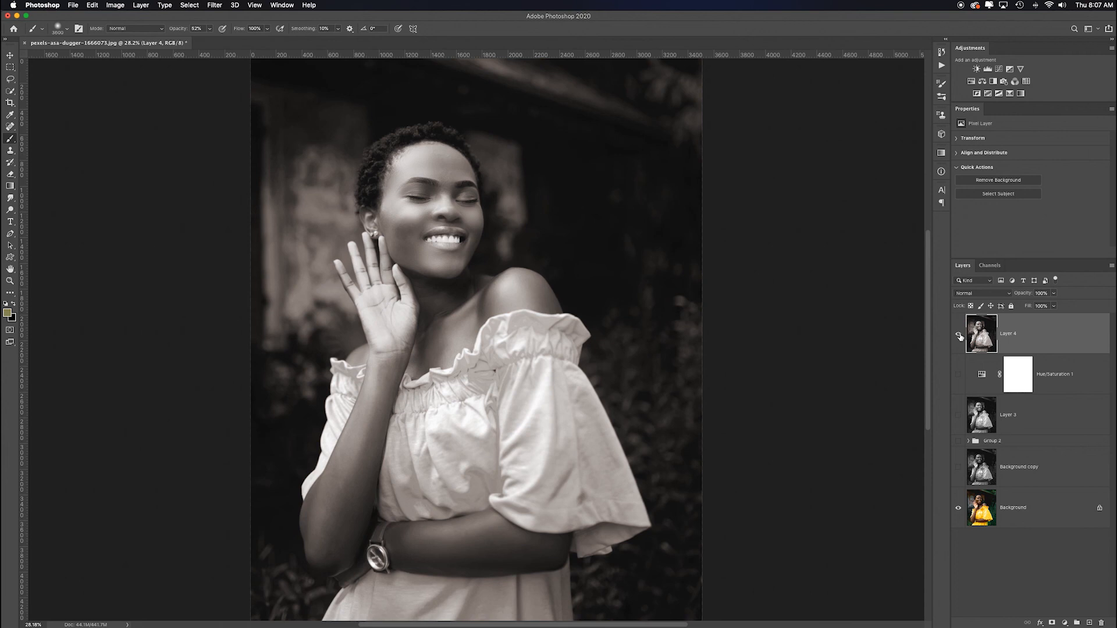